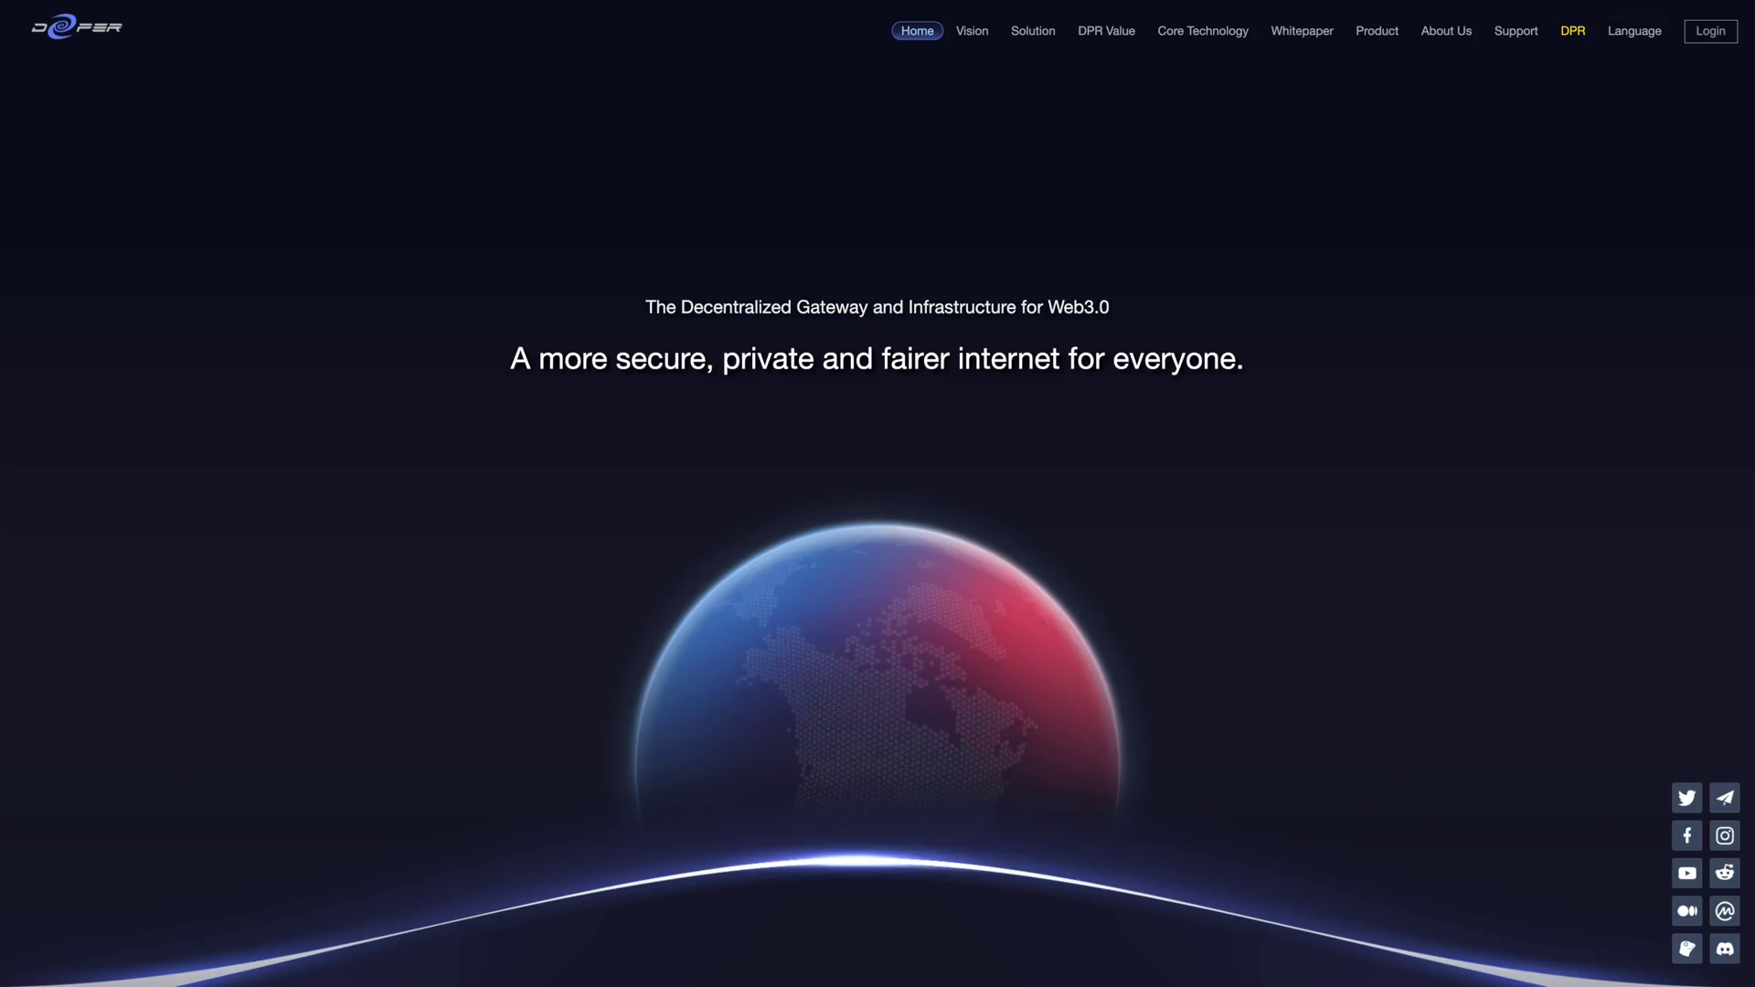
# Scroll down the Deeper Network store page with the Deeper Connect Mini in the cart.
pyautogui.scroll(-1, 877, 494)
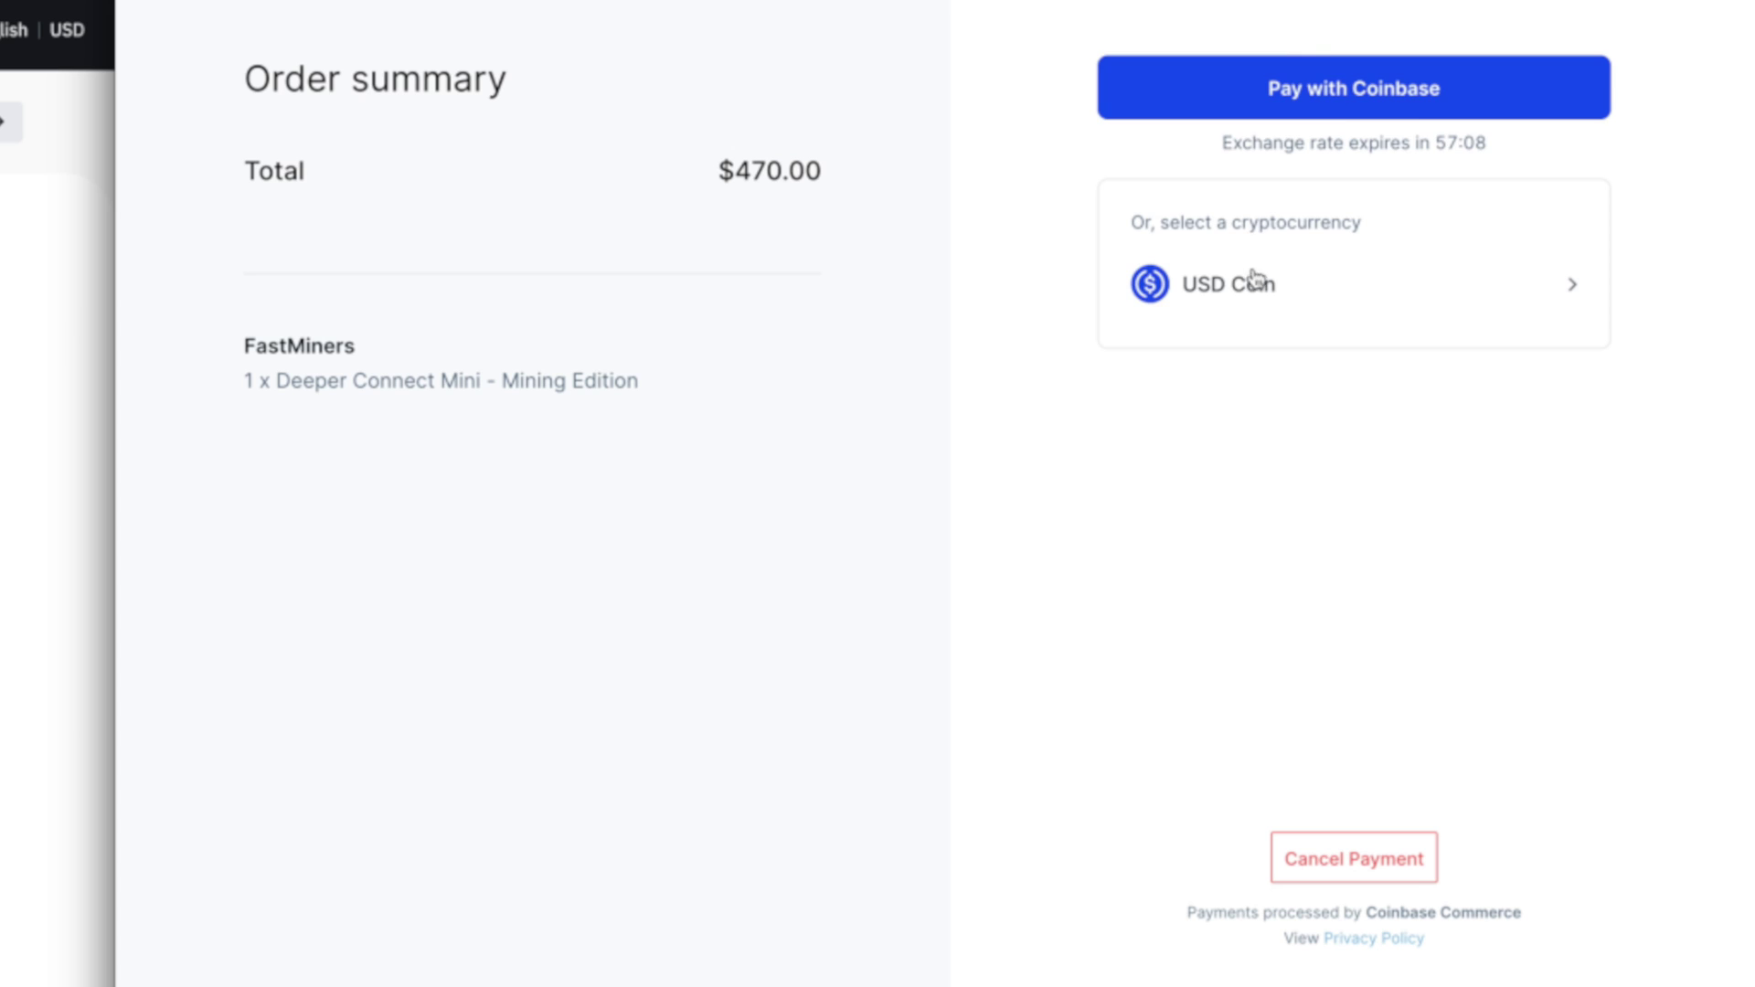
# Choose USD Coin as the payment method for the Deeper Connect Mini order.
pyautogui.click(1254, 281)
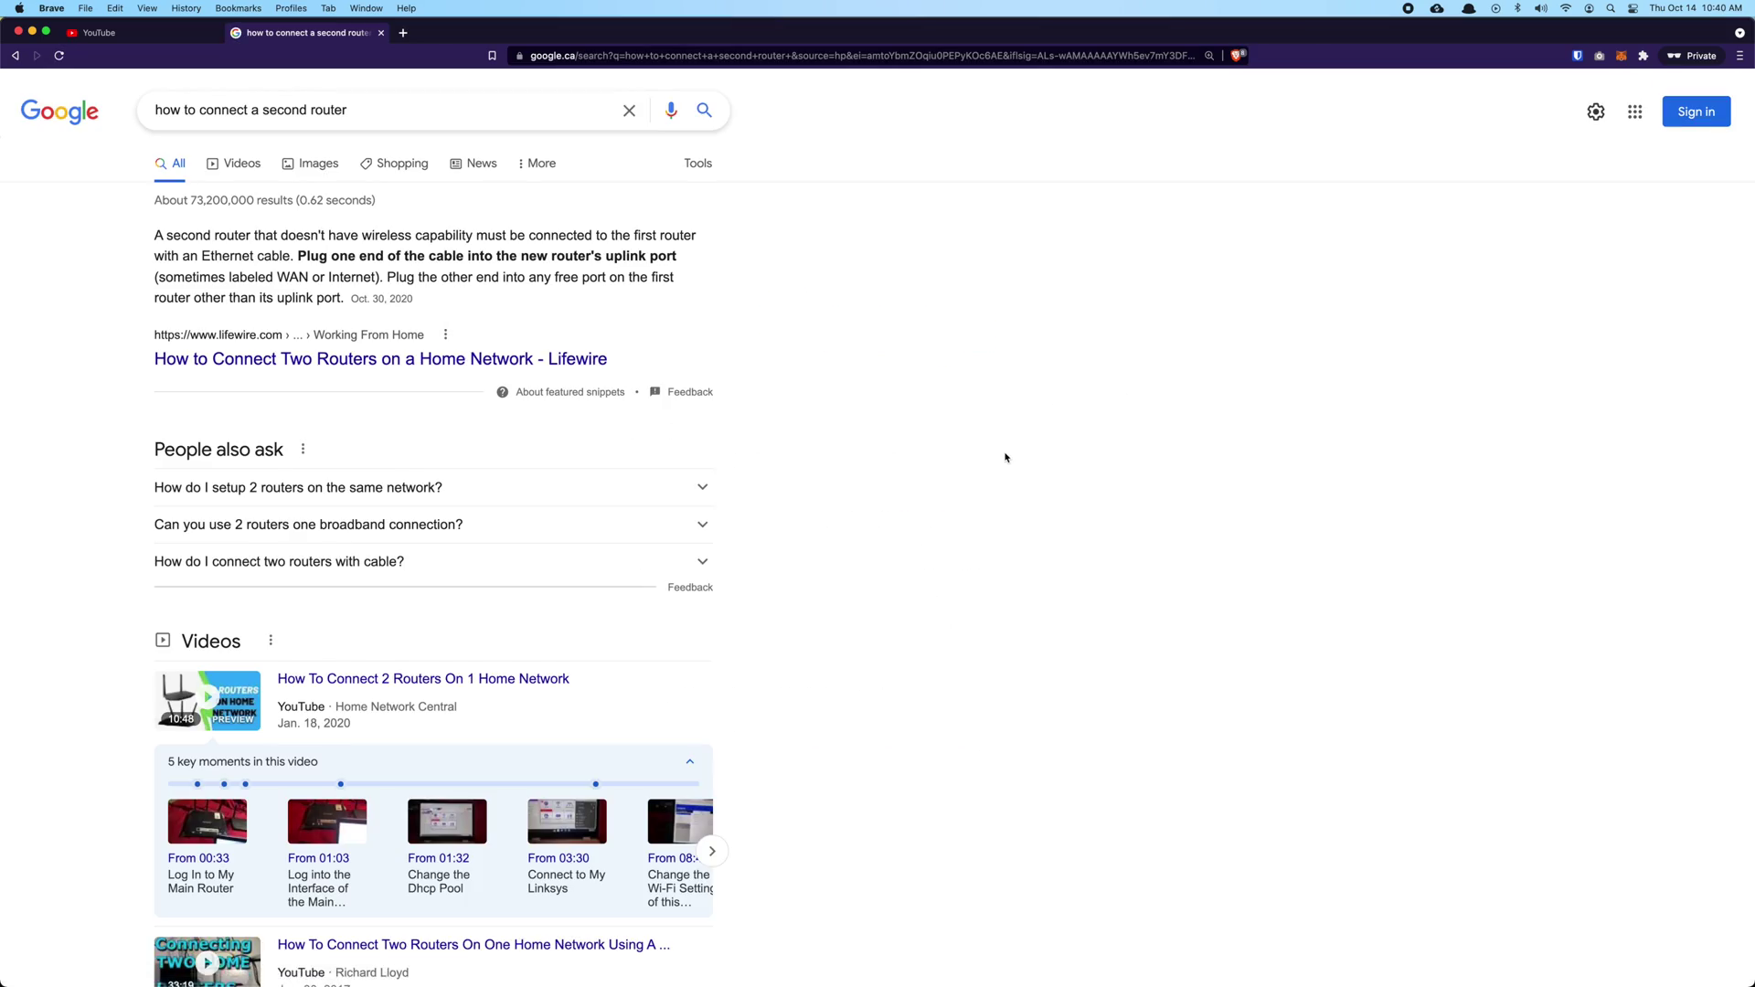
# Scroll through older member messages in the Deeper Network #general channel.
pyautogui.scroll(-3, 1005, 457)
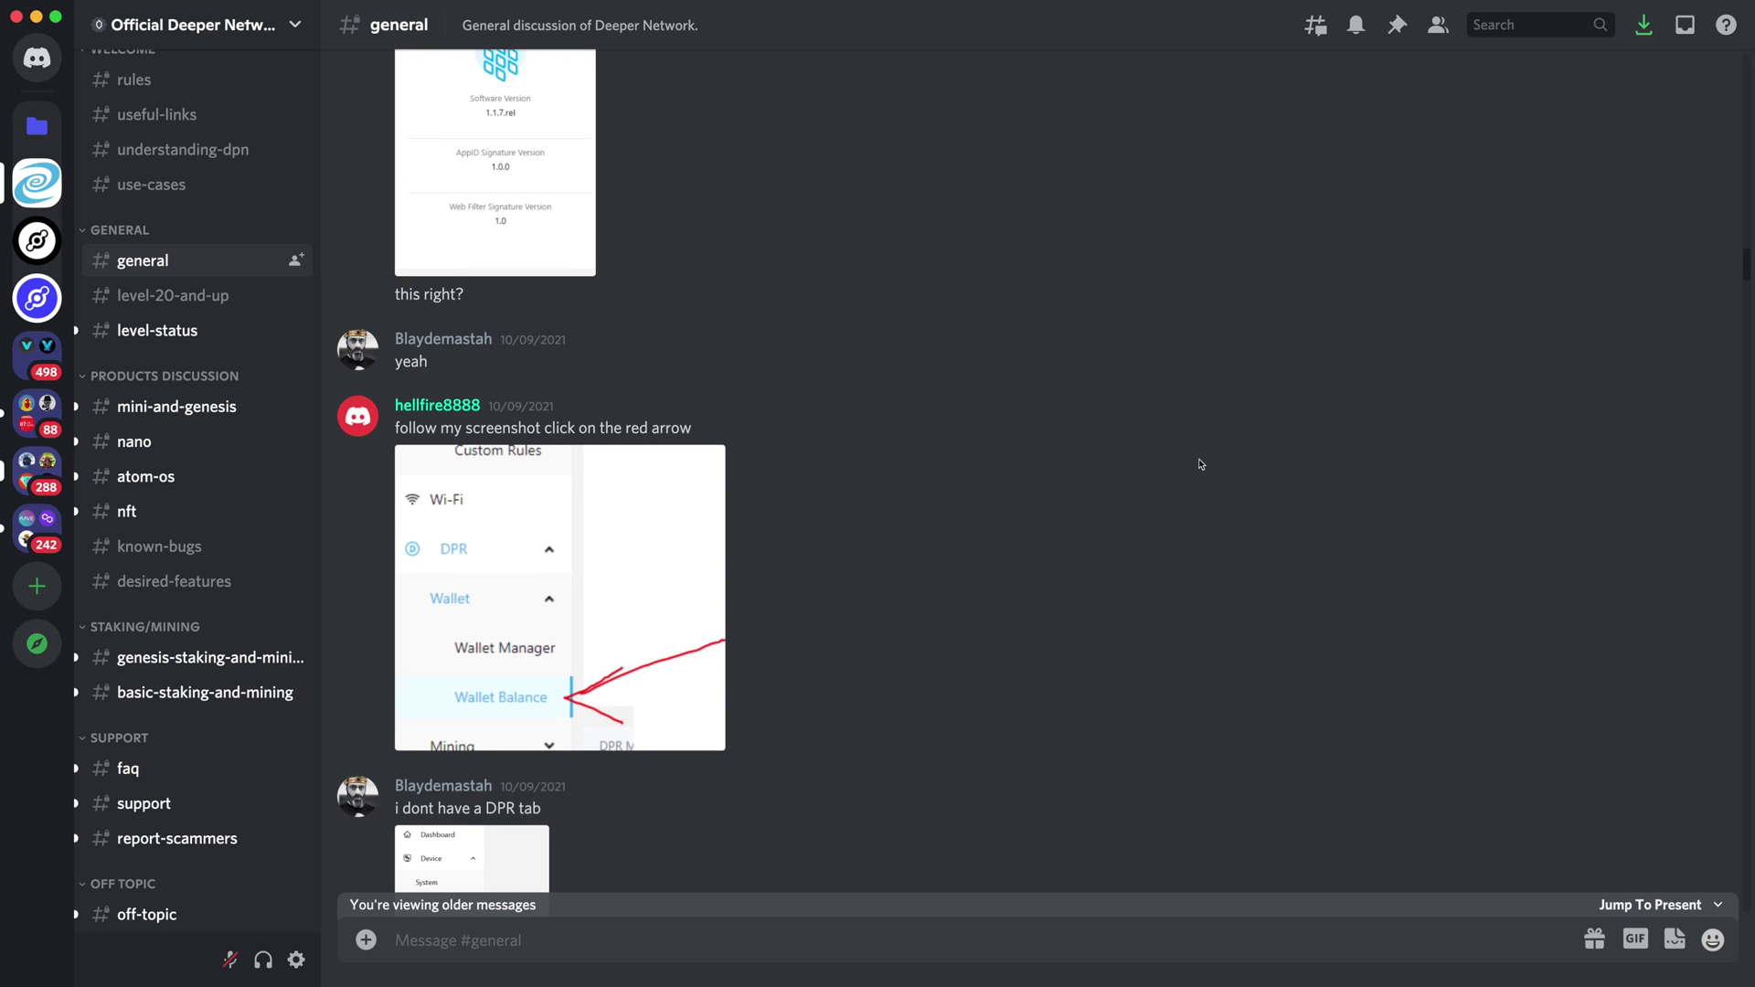
pyautogui.scroll(-3, 1200, 464)
pyautogui.scroll(3, 1200, 465)
pyautogui.scroll(5, 1200, 465)
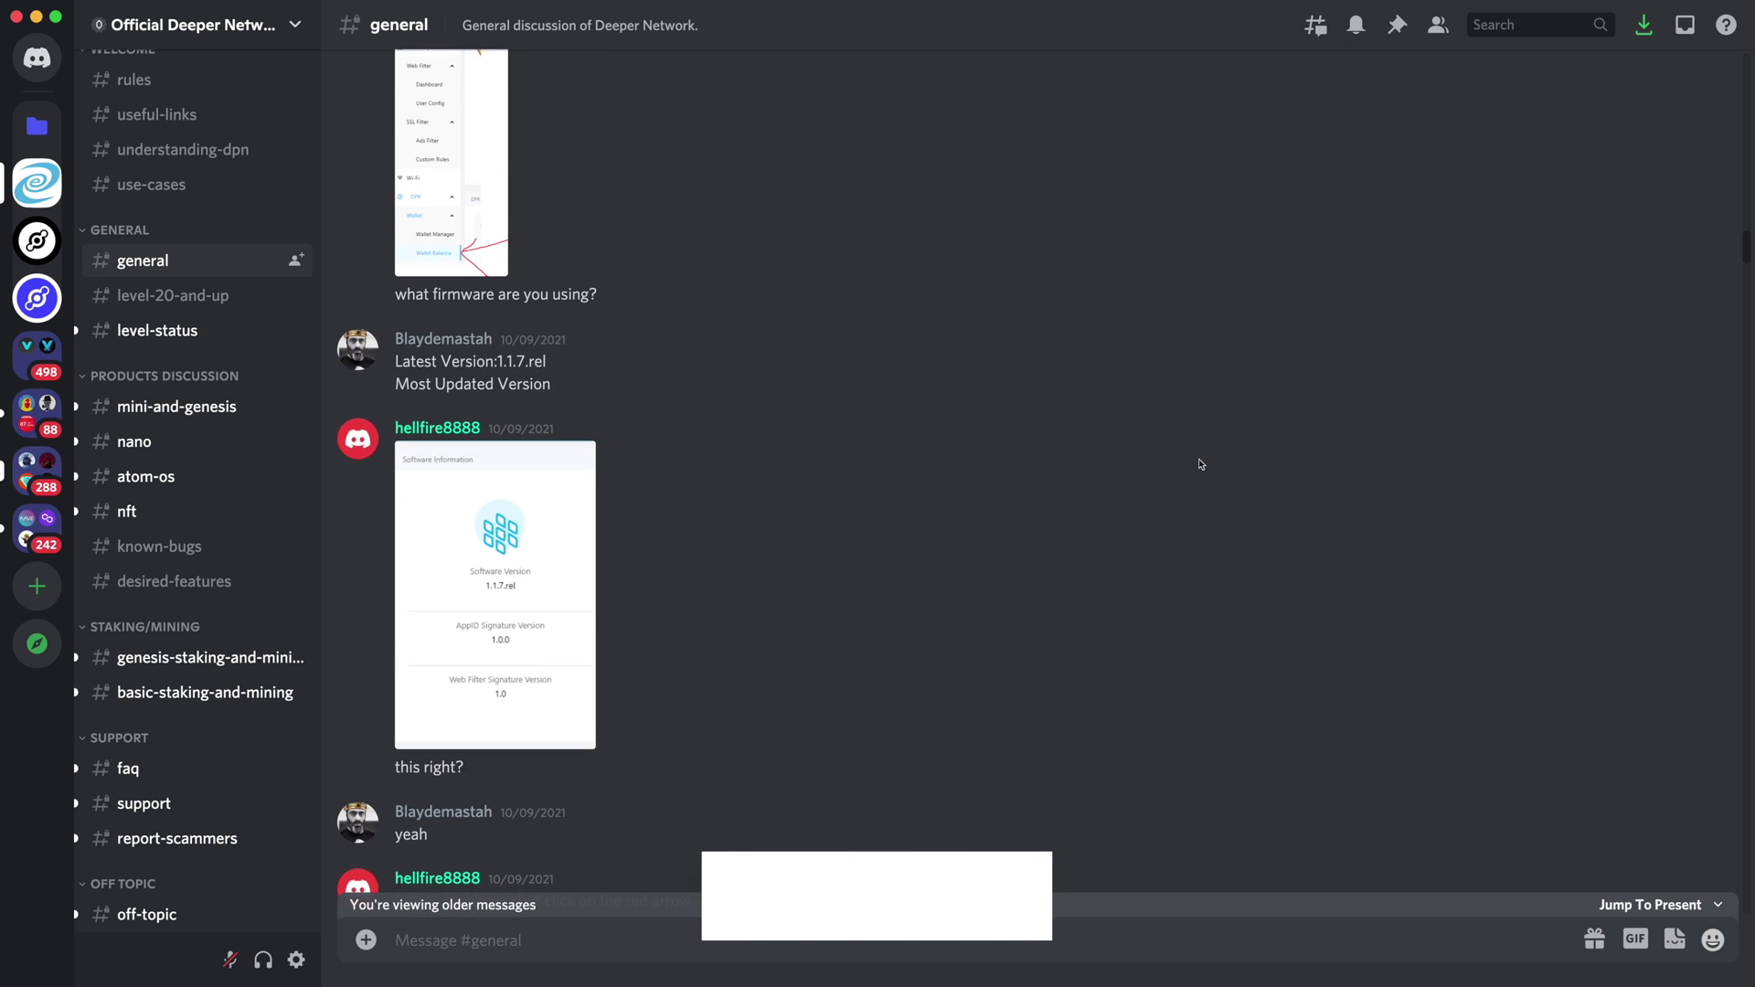
pyautogui.scroll(5, 1200, 464)
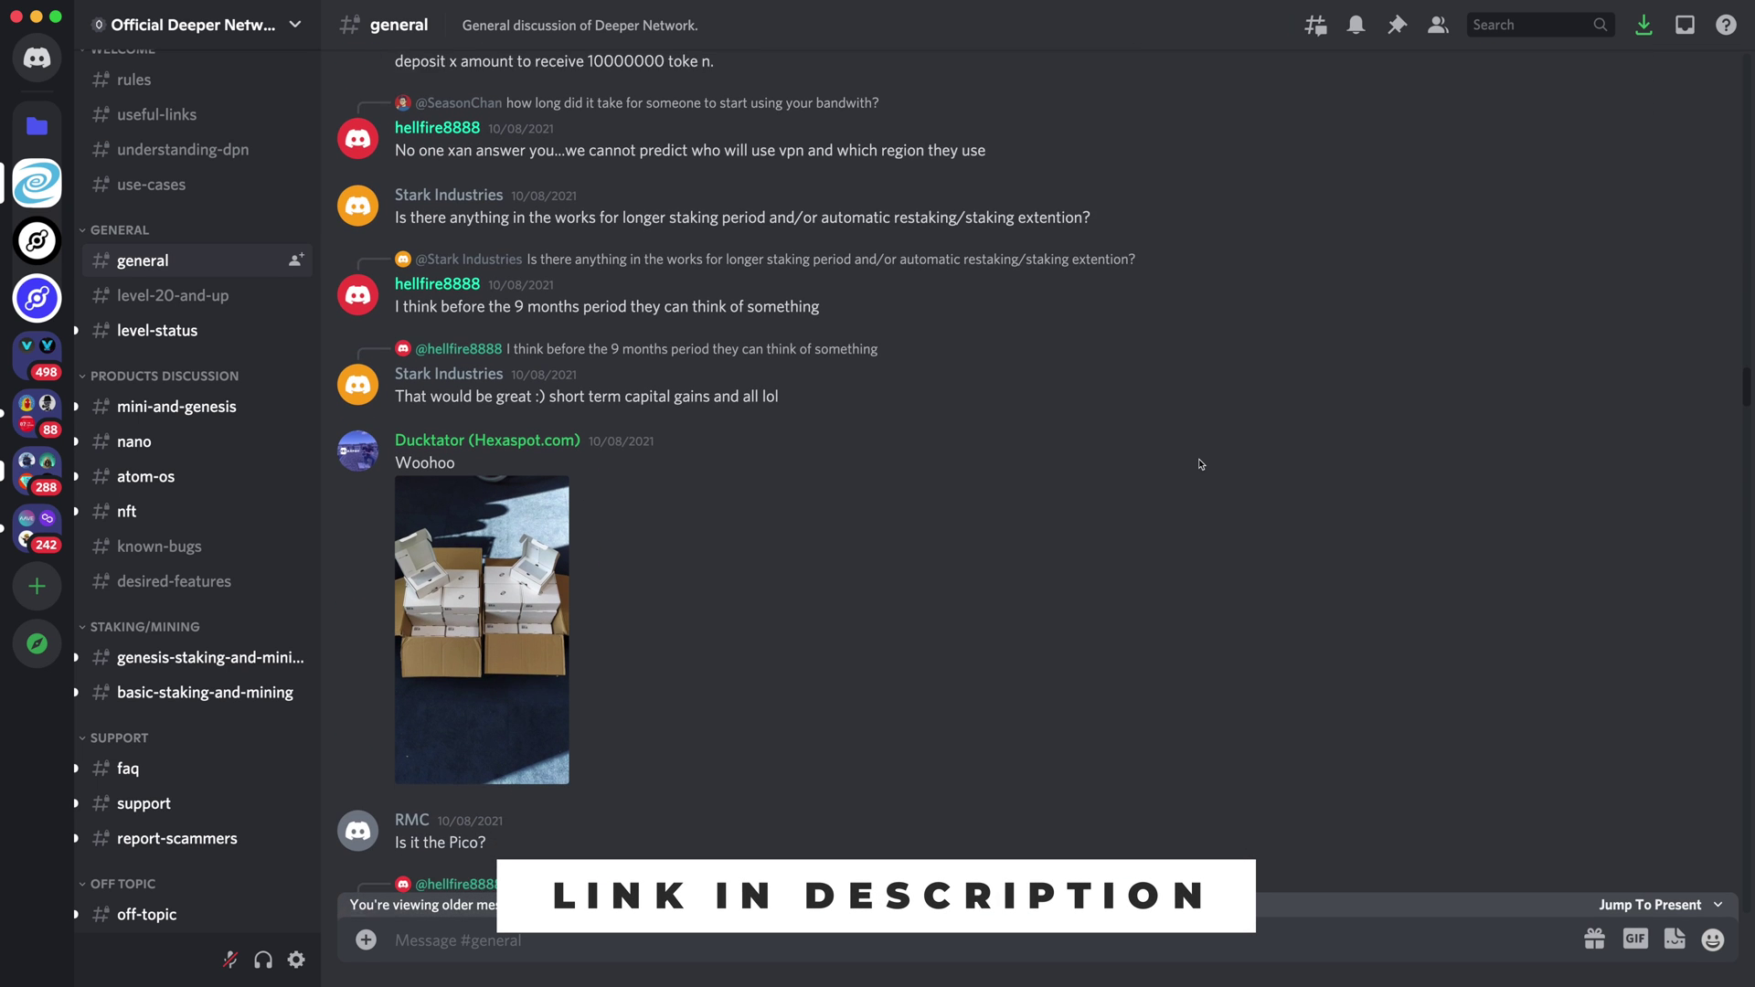
pyautogui.scroll(-2, 1200, 465)
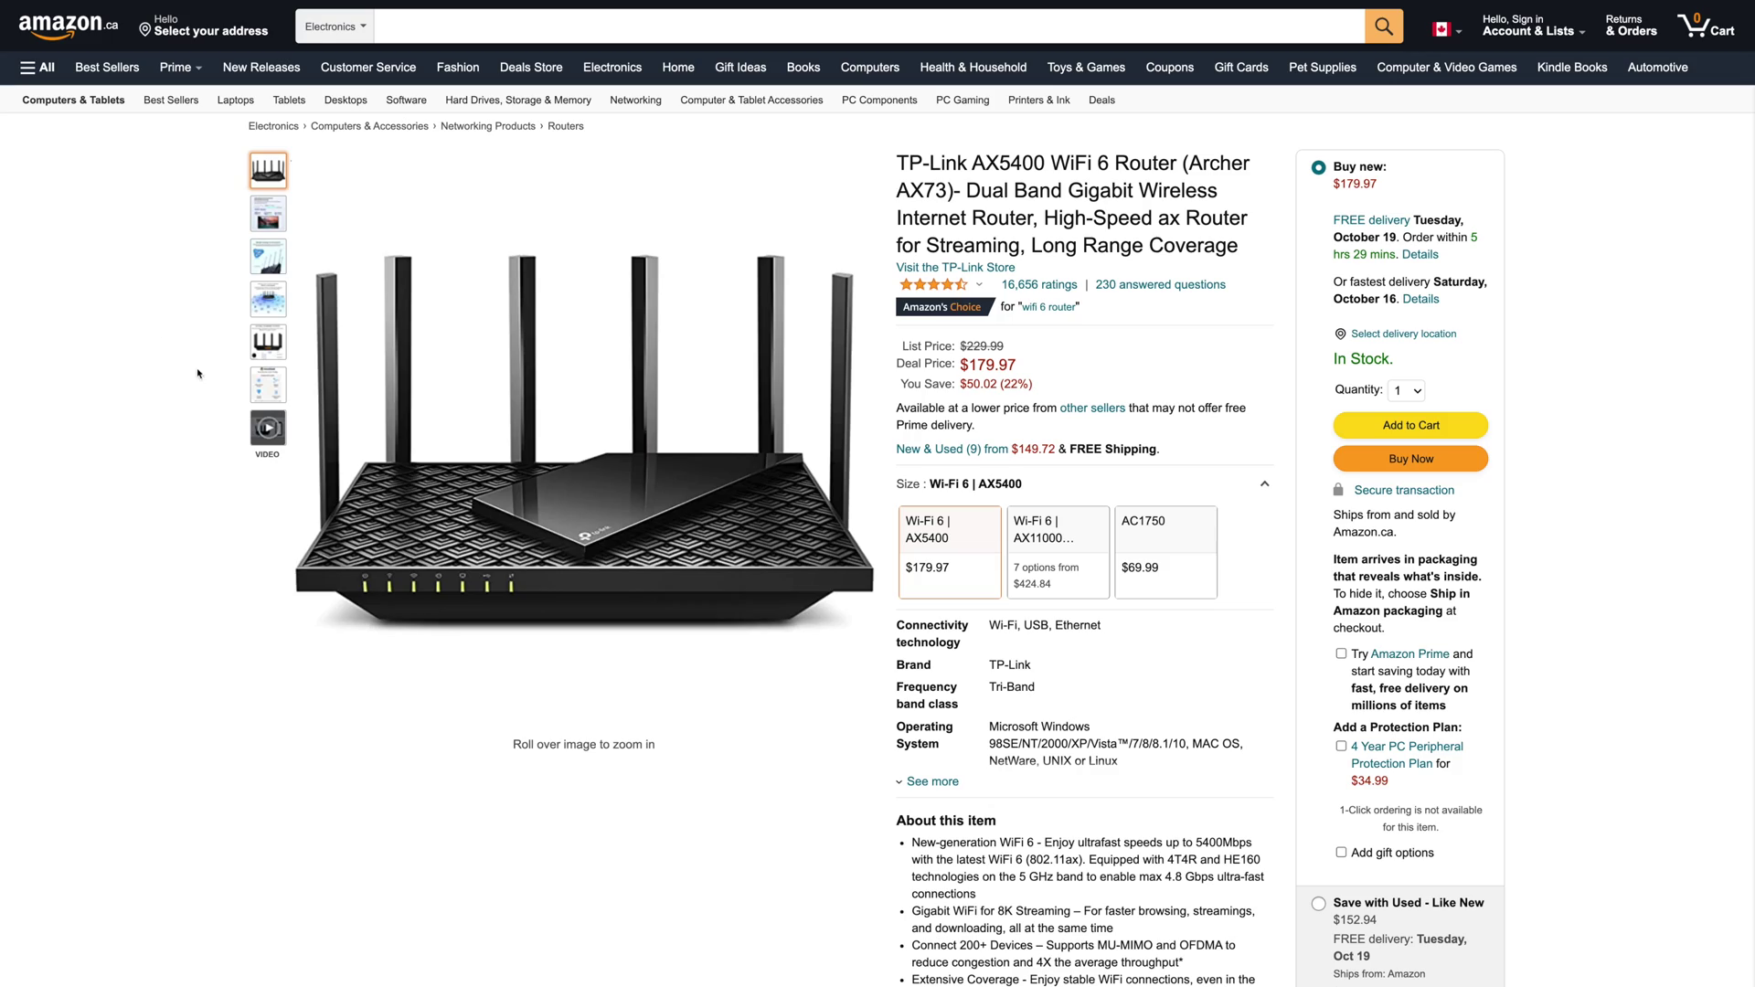
# Join the TP-Link_C74E_5G_1 Wi-Fi network from the menu bar.
pyautogui.moveTo(258, 352)
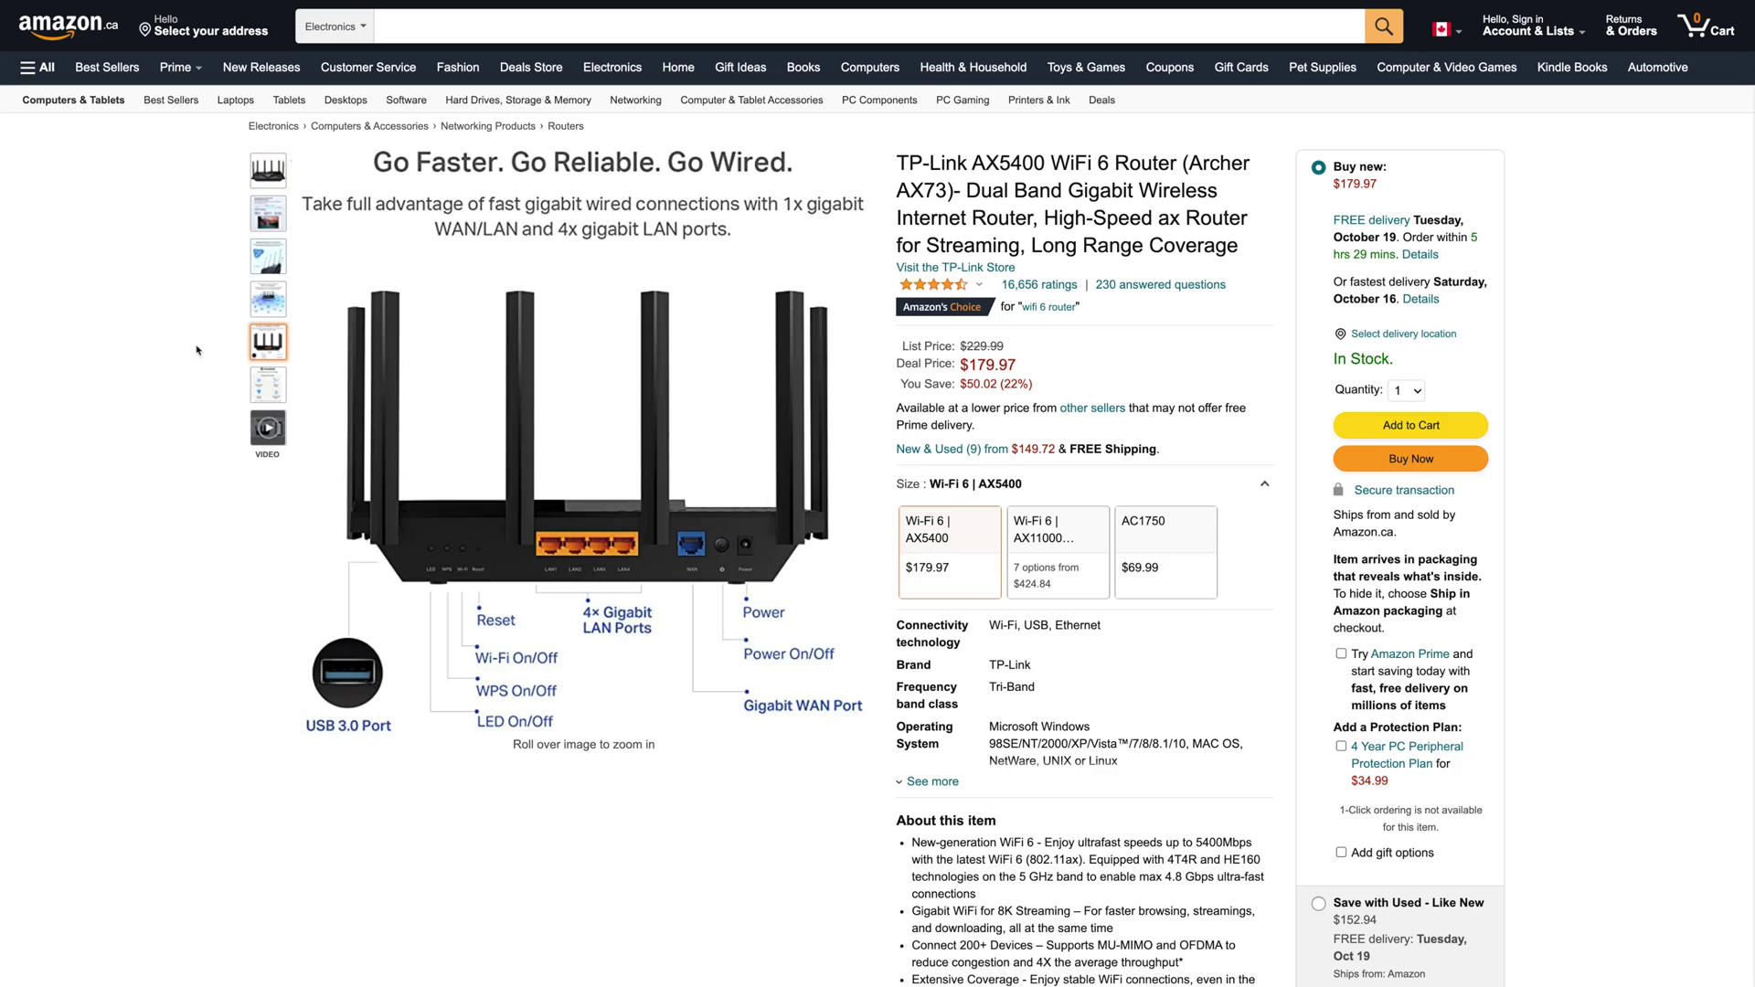
pyautogui.moveTo(259, 216)
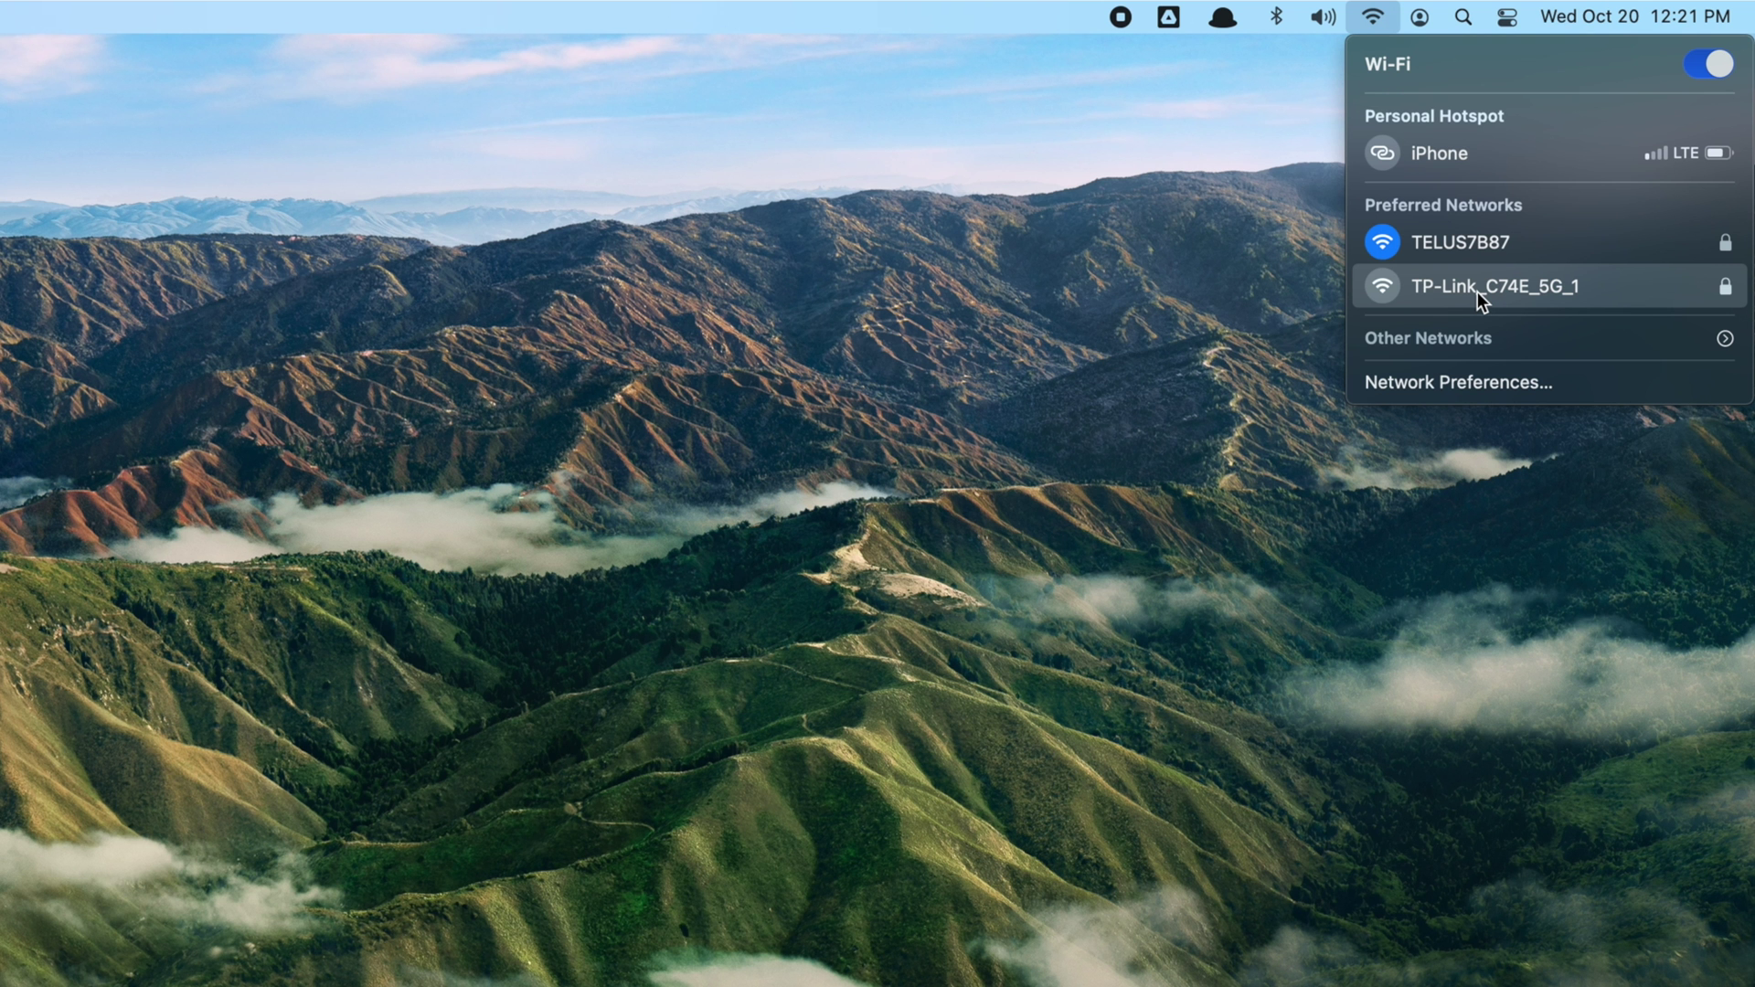
pyautogui.click(1477, 292)
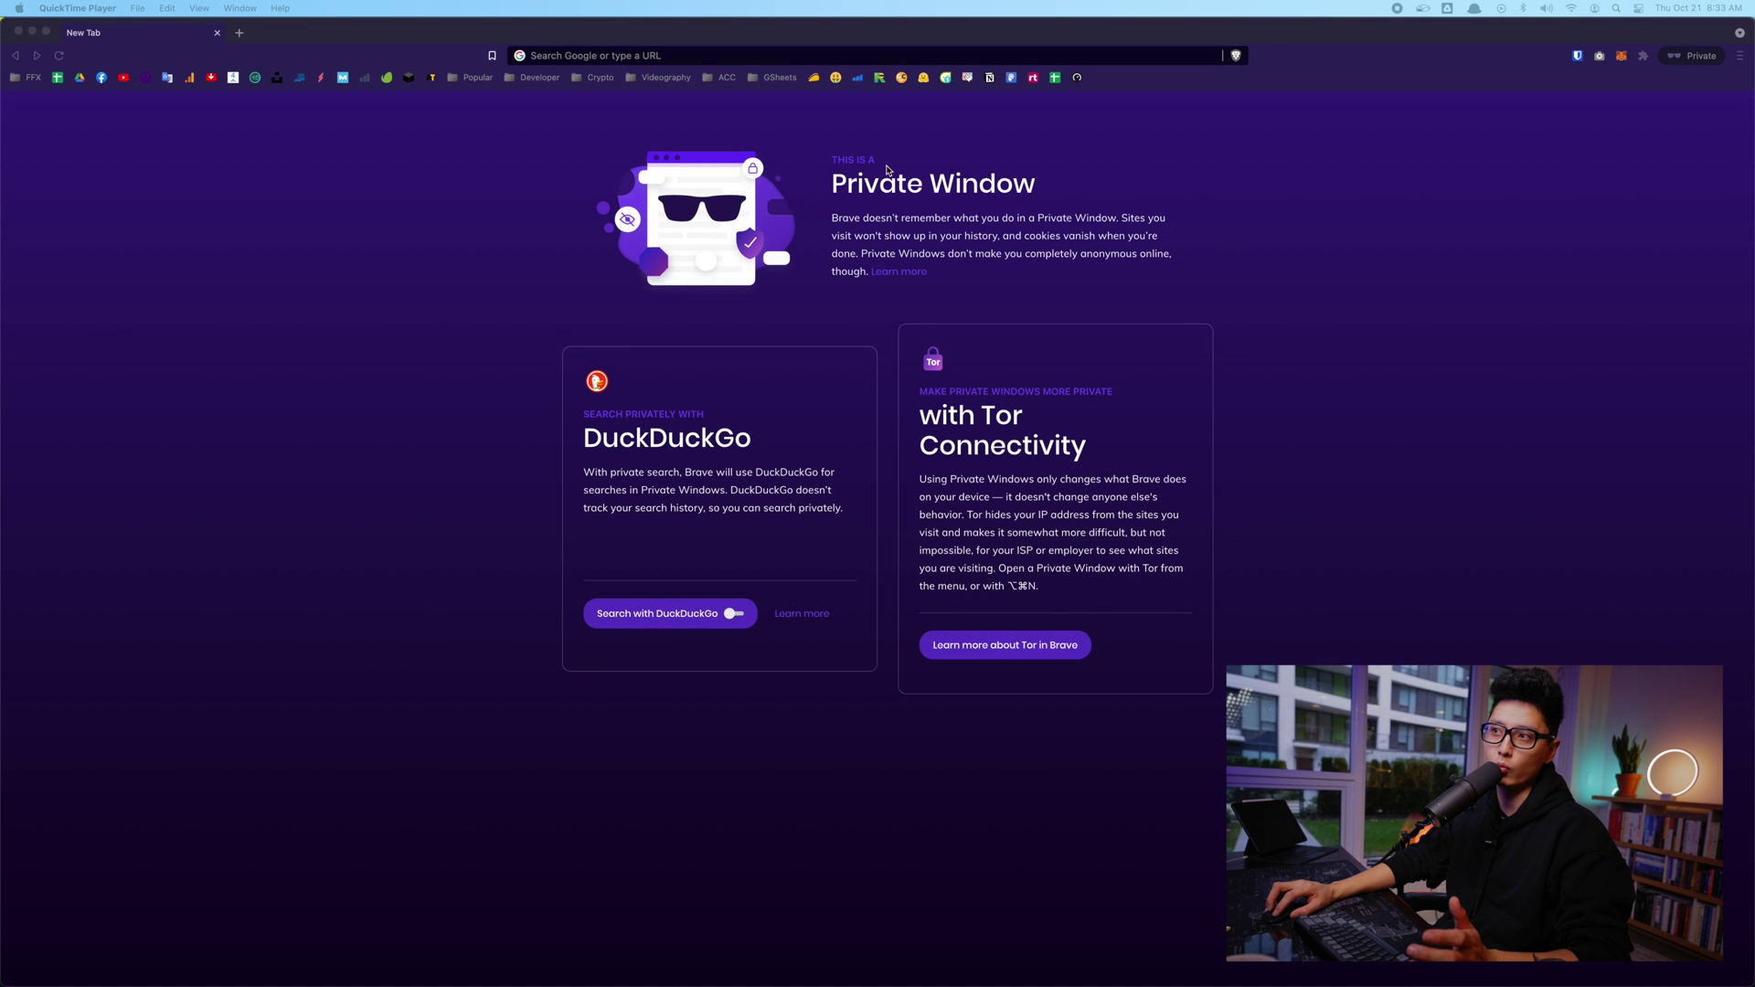
# Load the Deeper device login page at 34.34.34.34.
pyautogui.click(639, 55)
pyautogui.write('34.34.34.34')
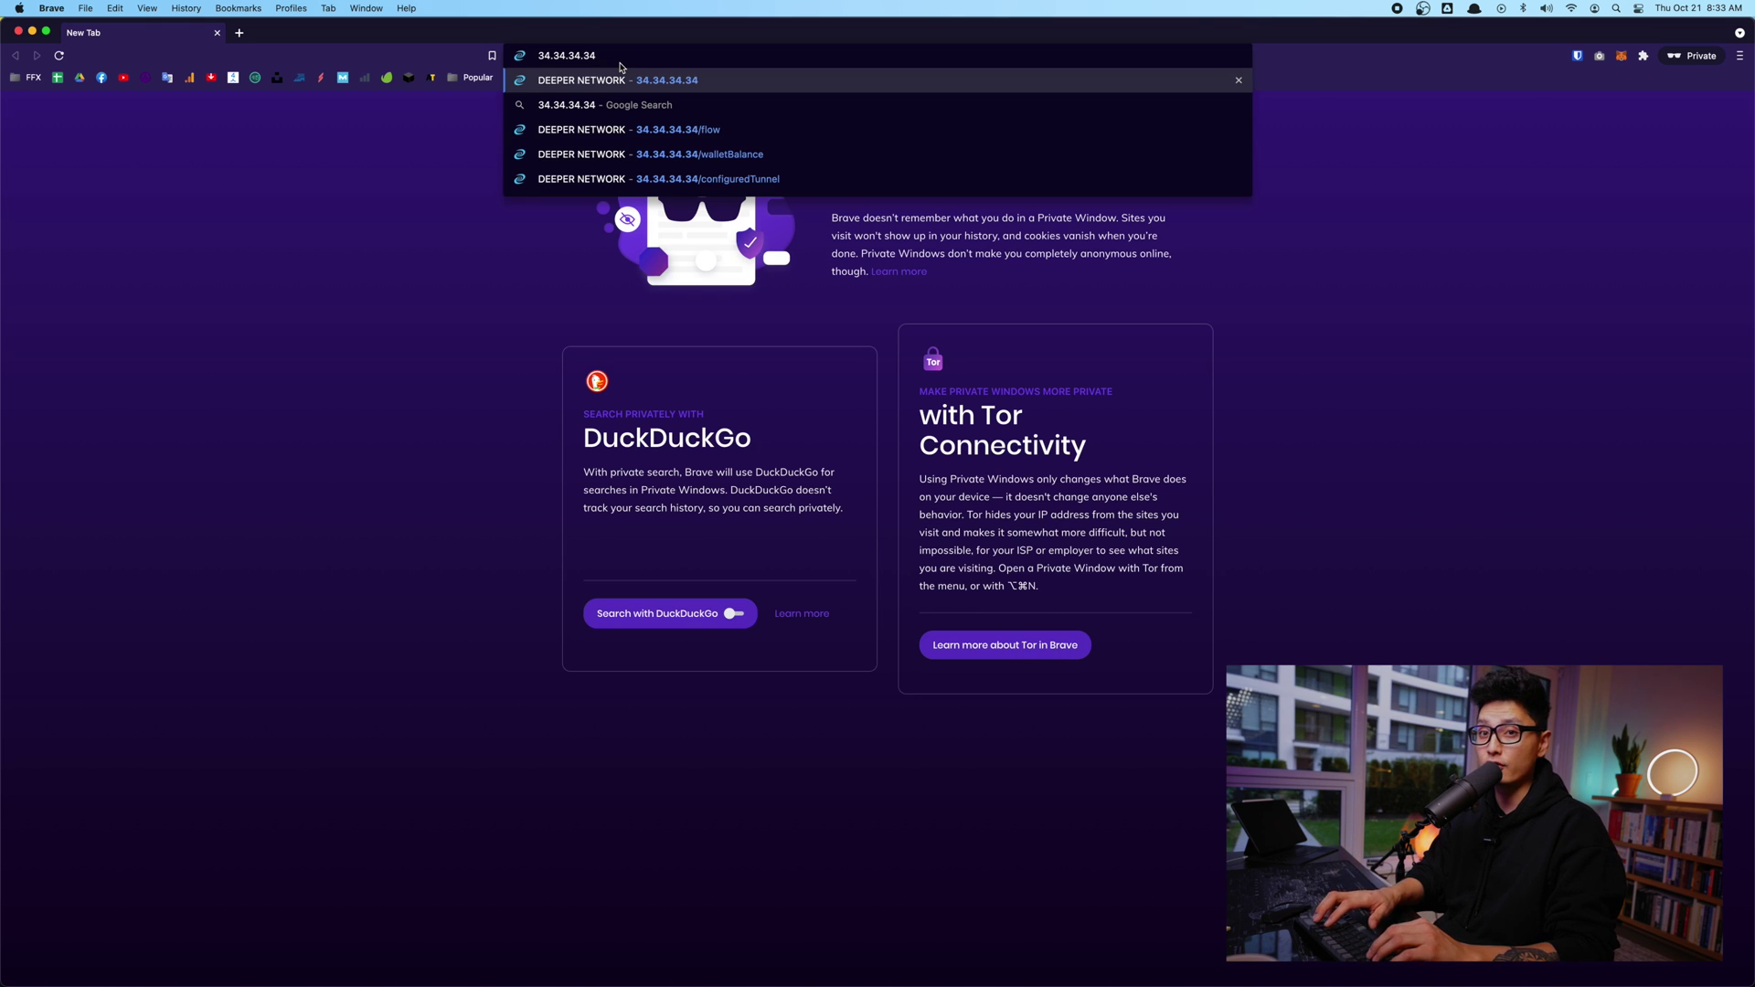
pyautogui.press('Return')
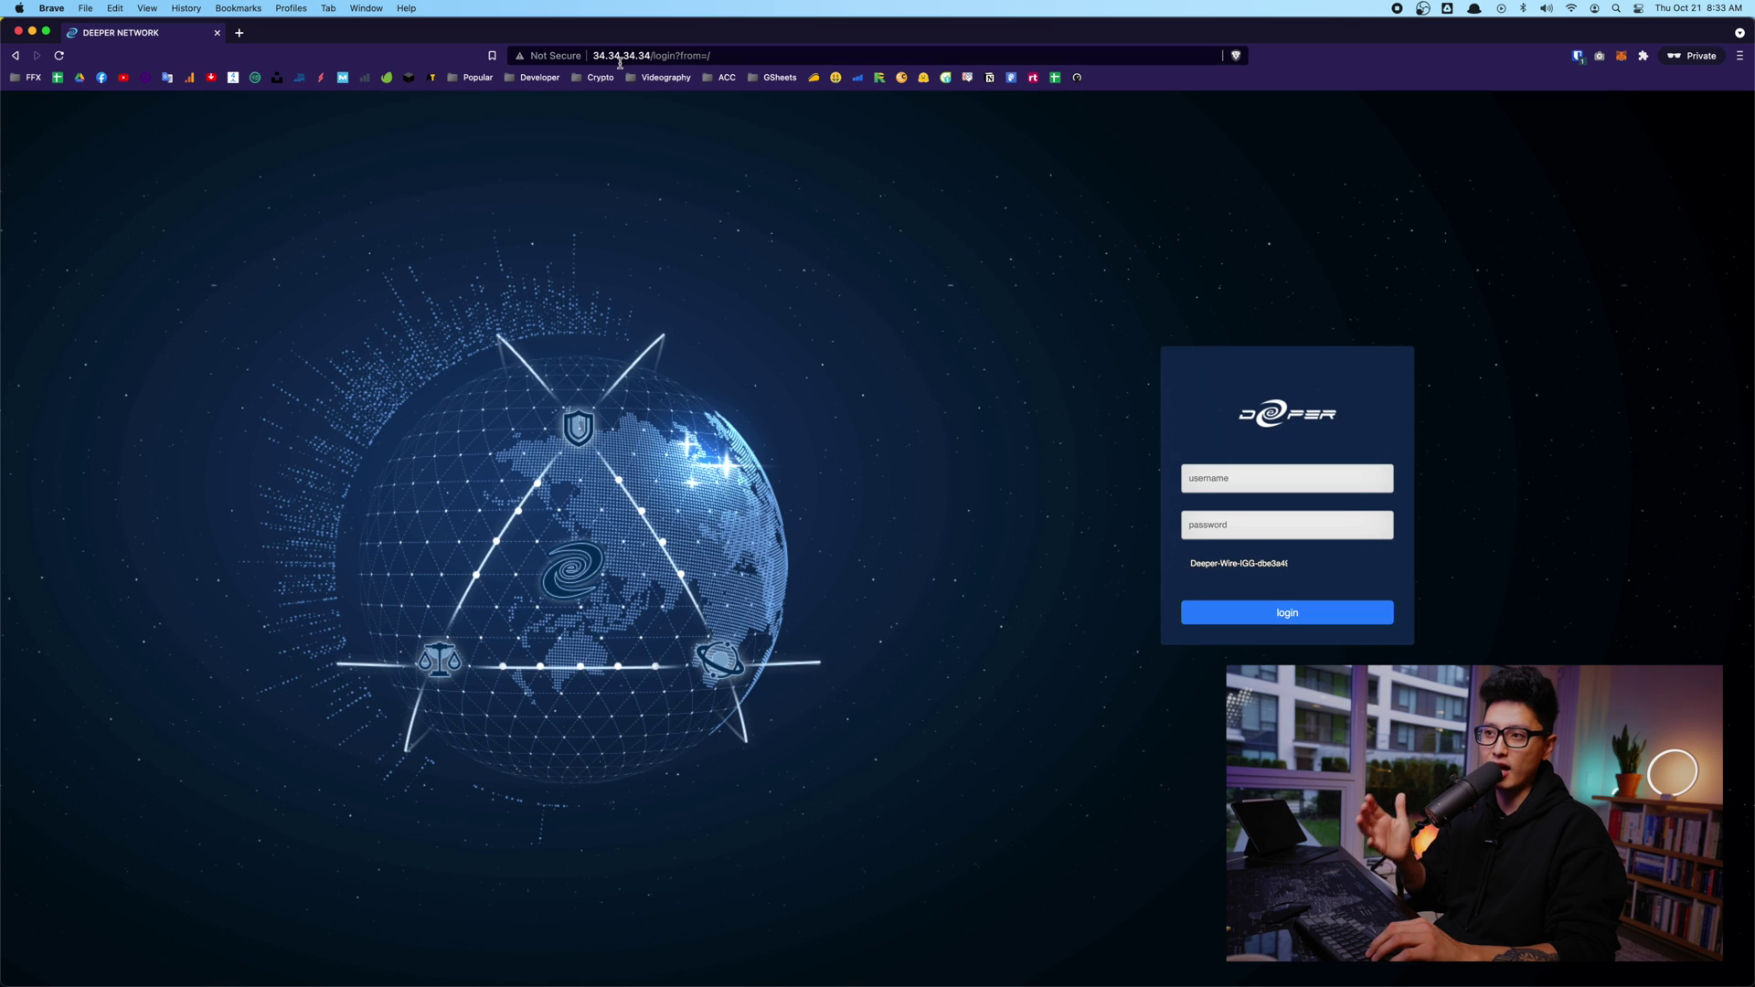
# Check that 11.22.33.44 reaches the device in a new tab, then close that tab.
pyautogui.press('super+t')
pyautogui.write('11.22.33.44')
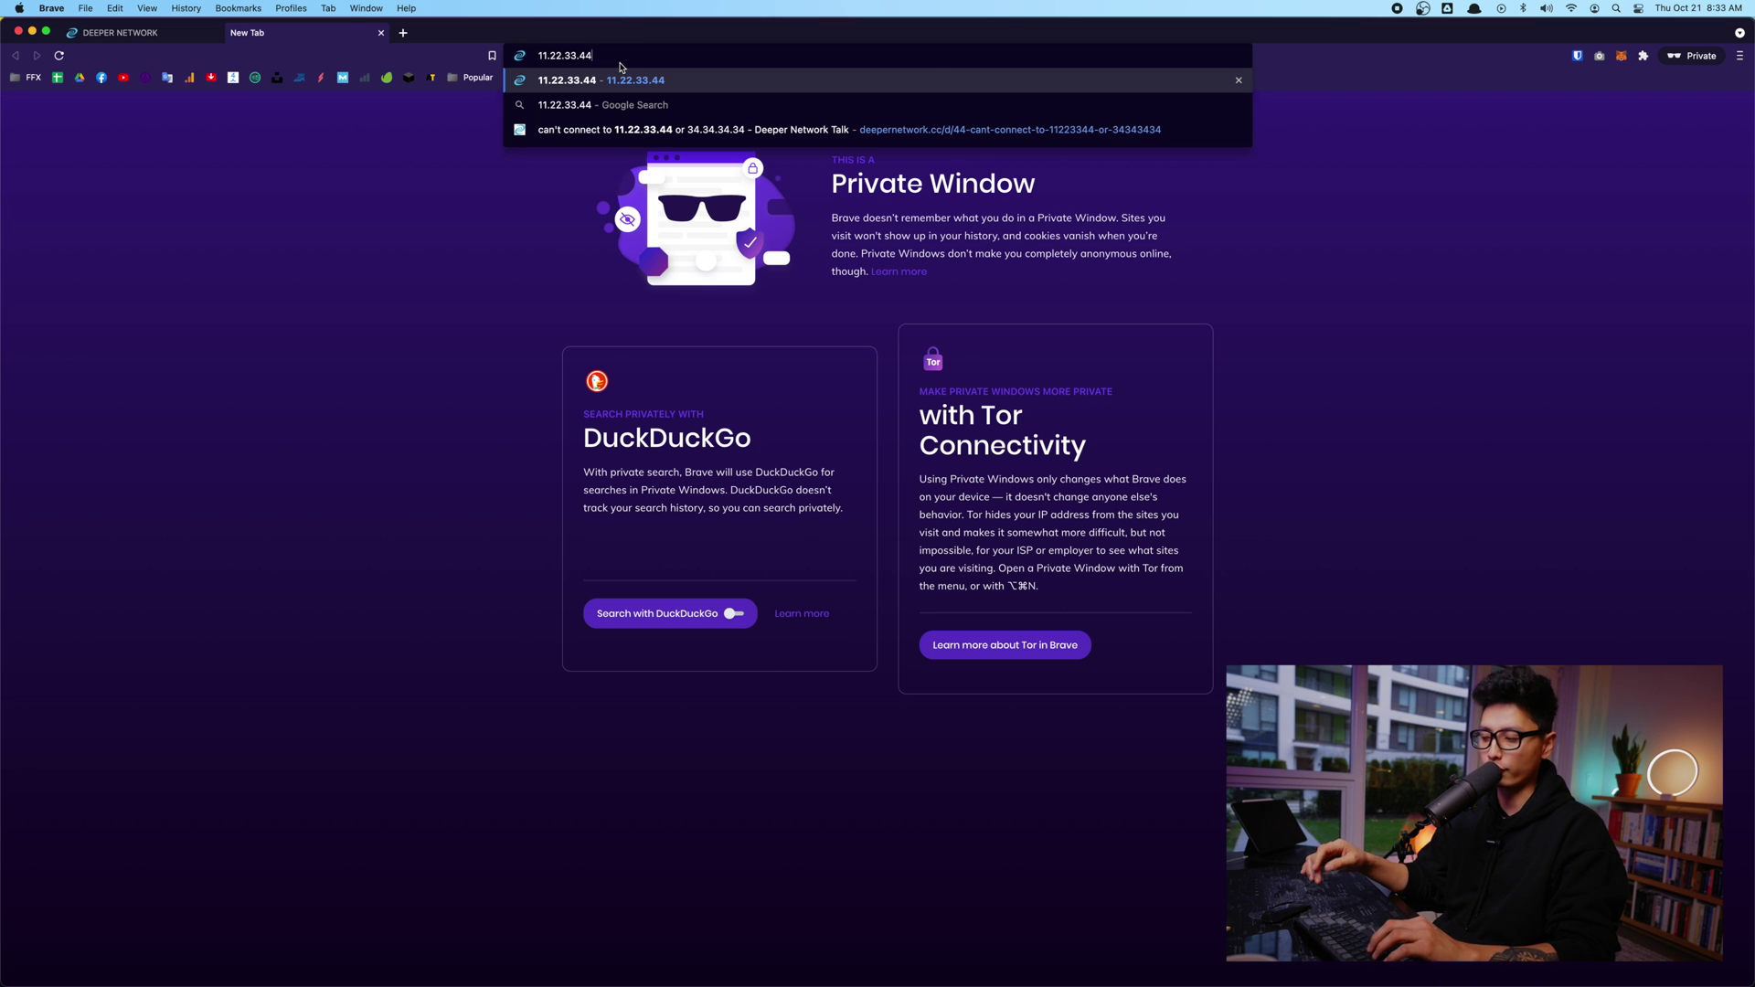
pyautogui.press('Return')
pyautogui.hotkey('ctrl', 'shift', 'Tab')
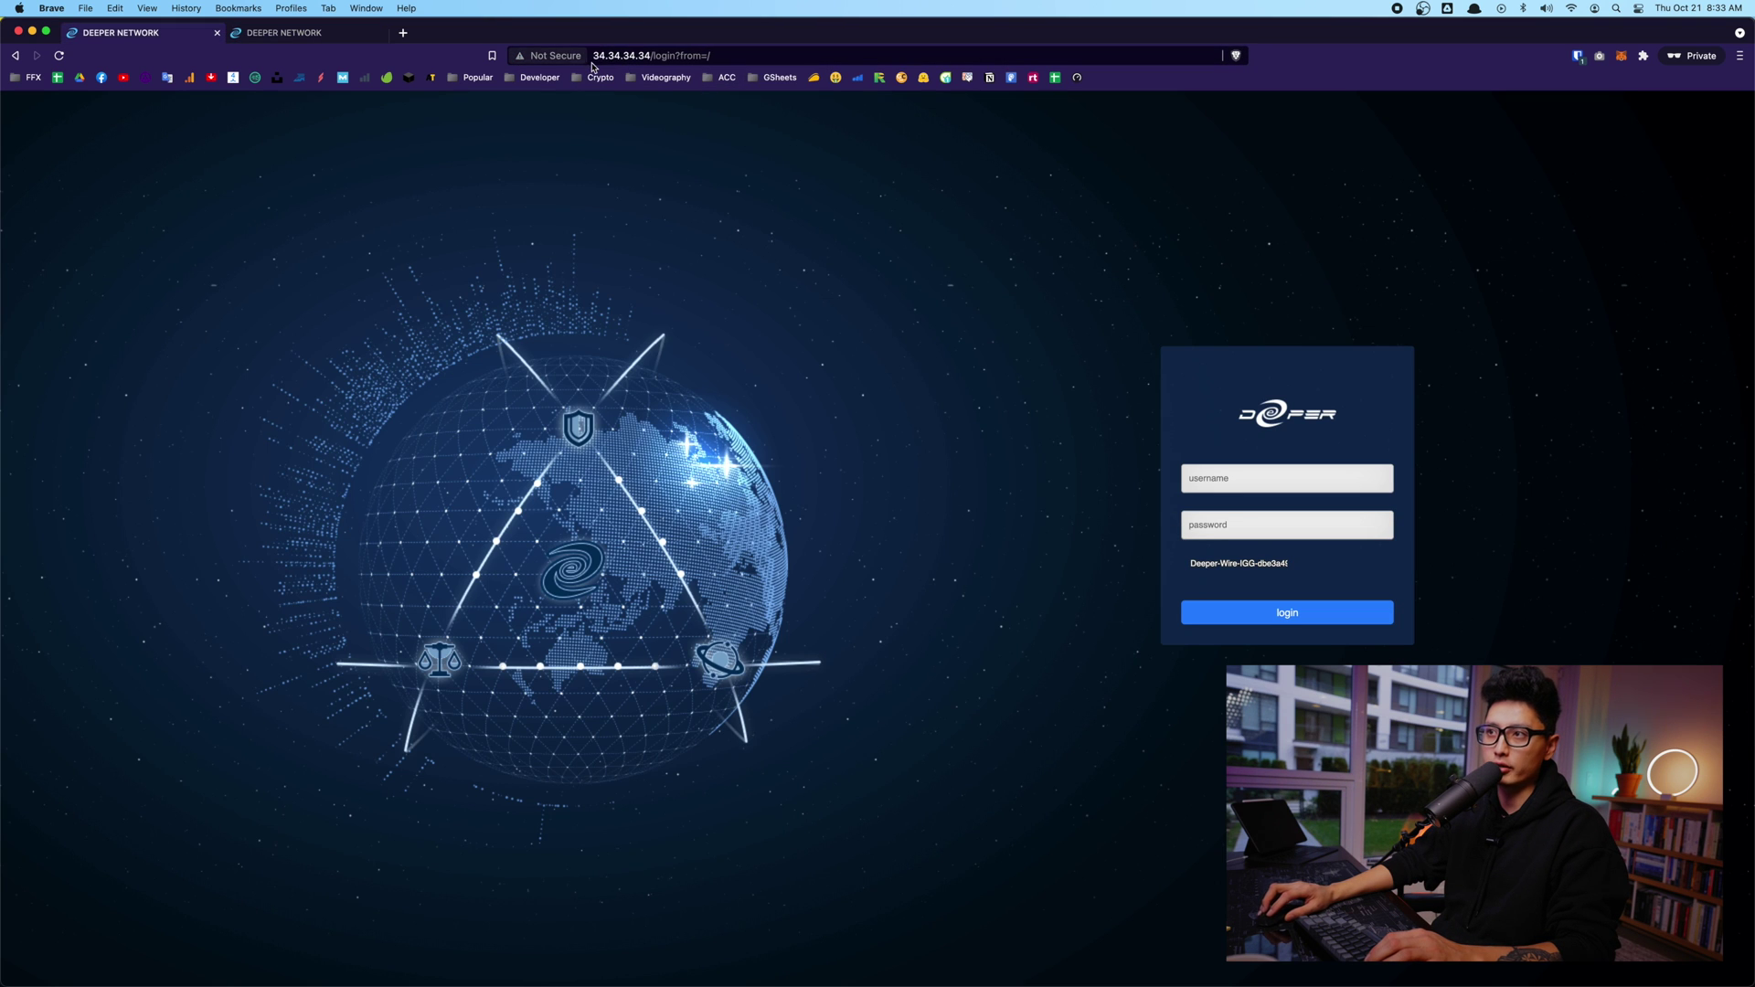
pyautogui.hotkey('ctrl', 'Tab')
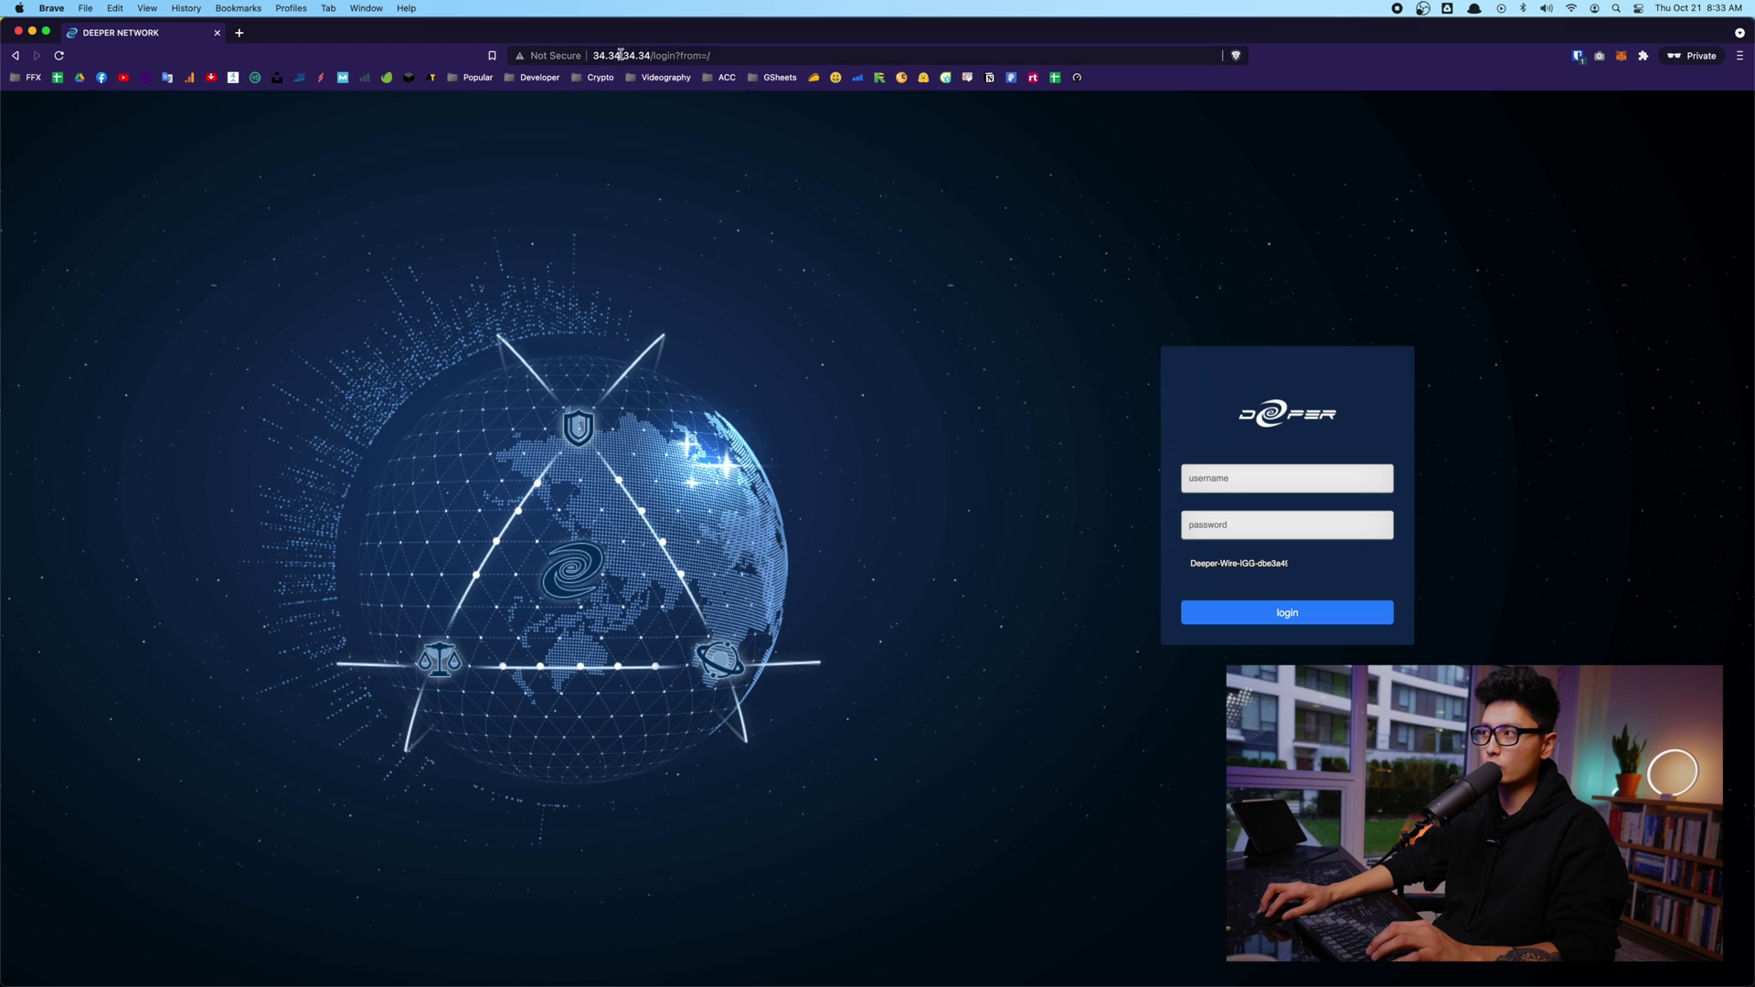
pyautogui.press('super+w')
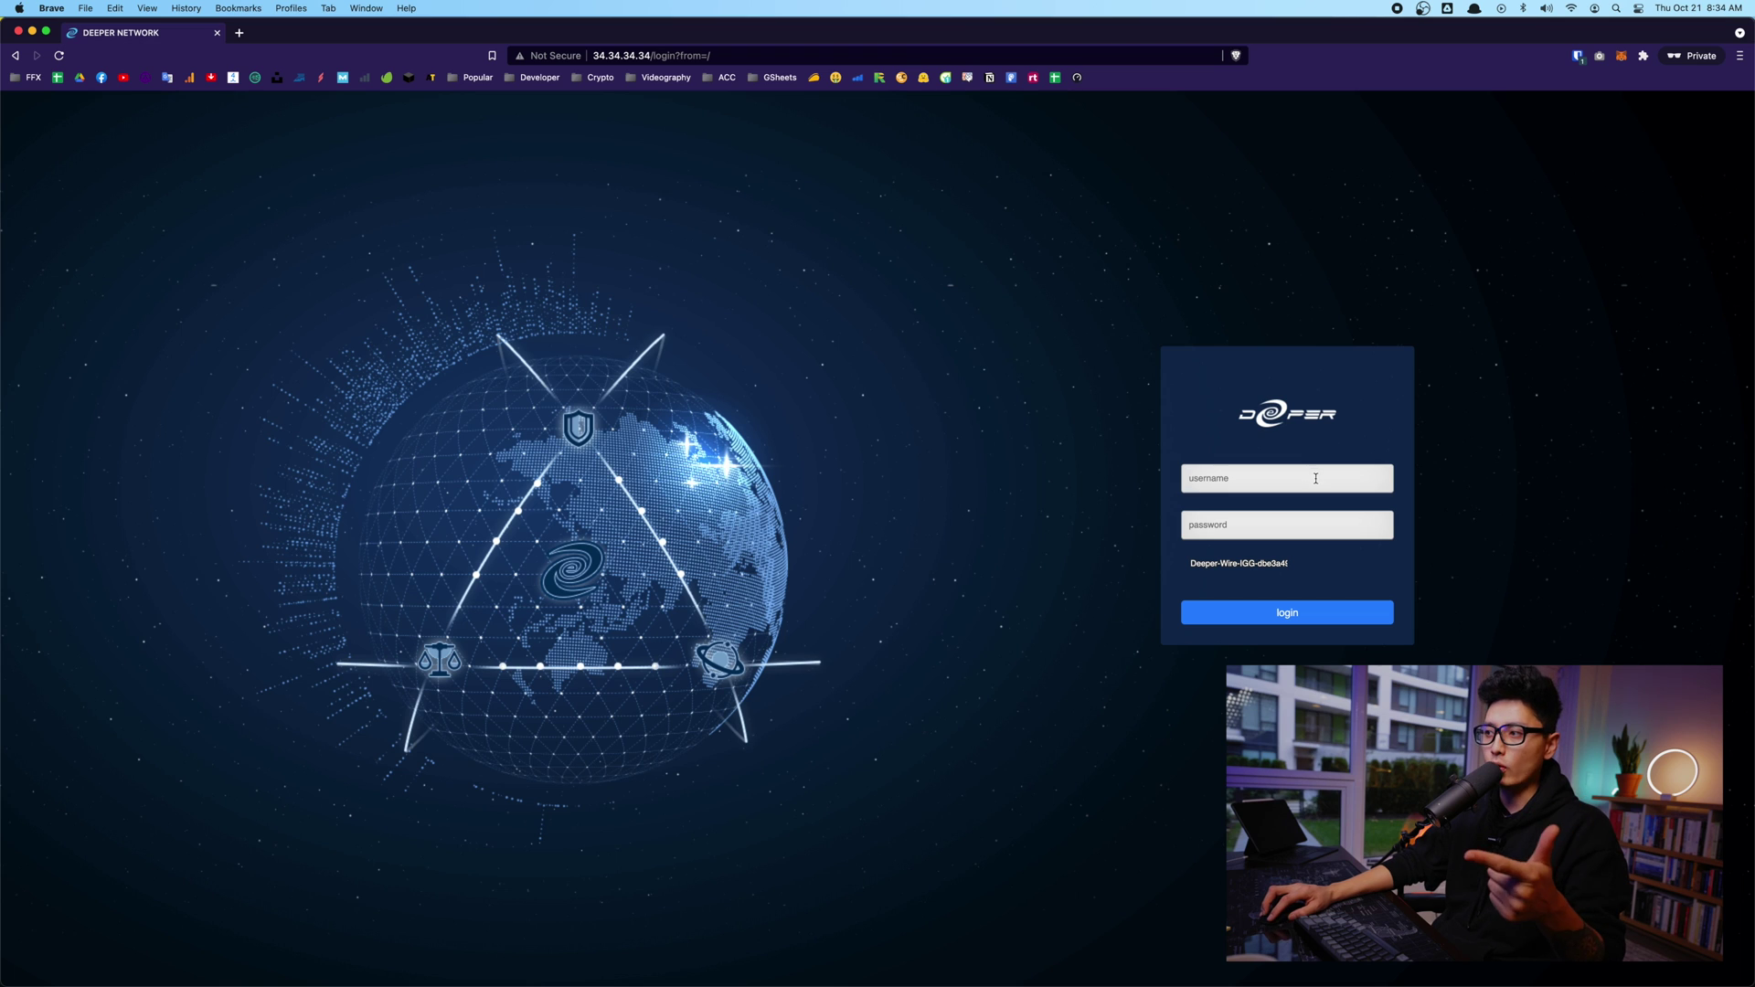
# Select the device name text on the login page.
pyautogui.tripleClick(1243, 563)
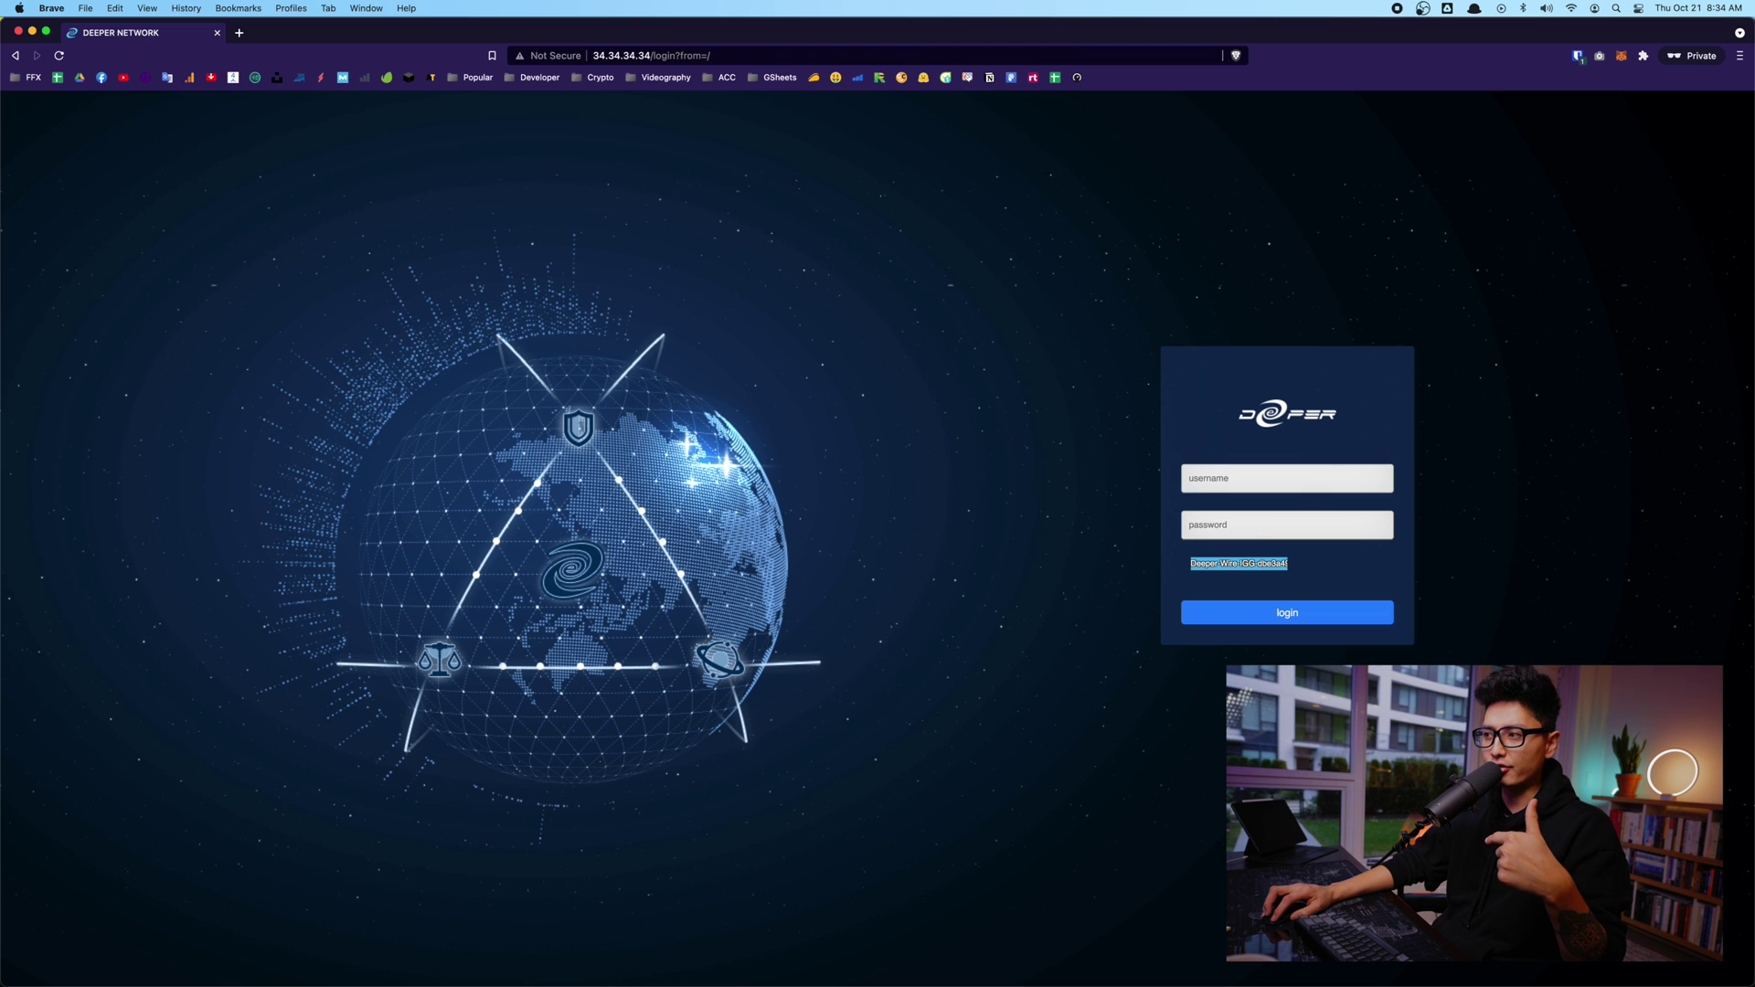
pyautogui.doubleClick(1245, 563)
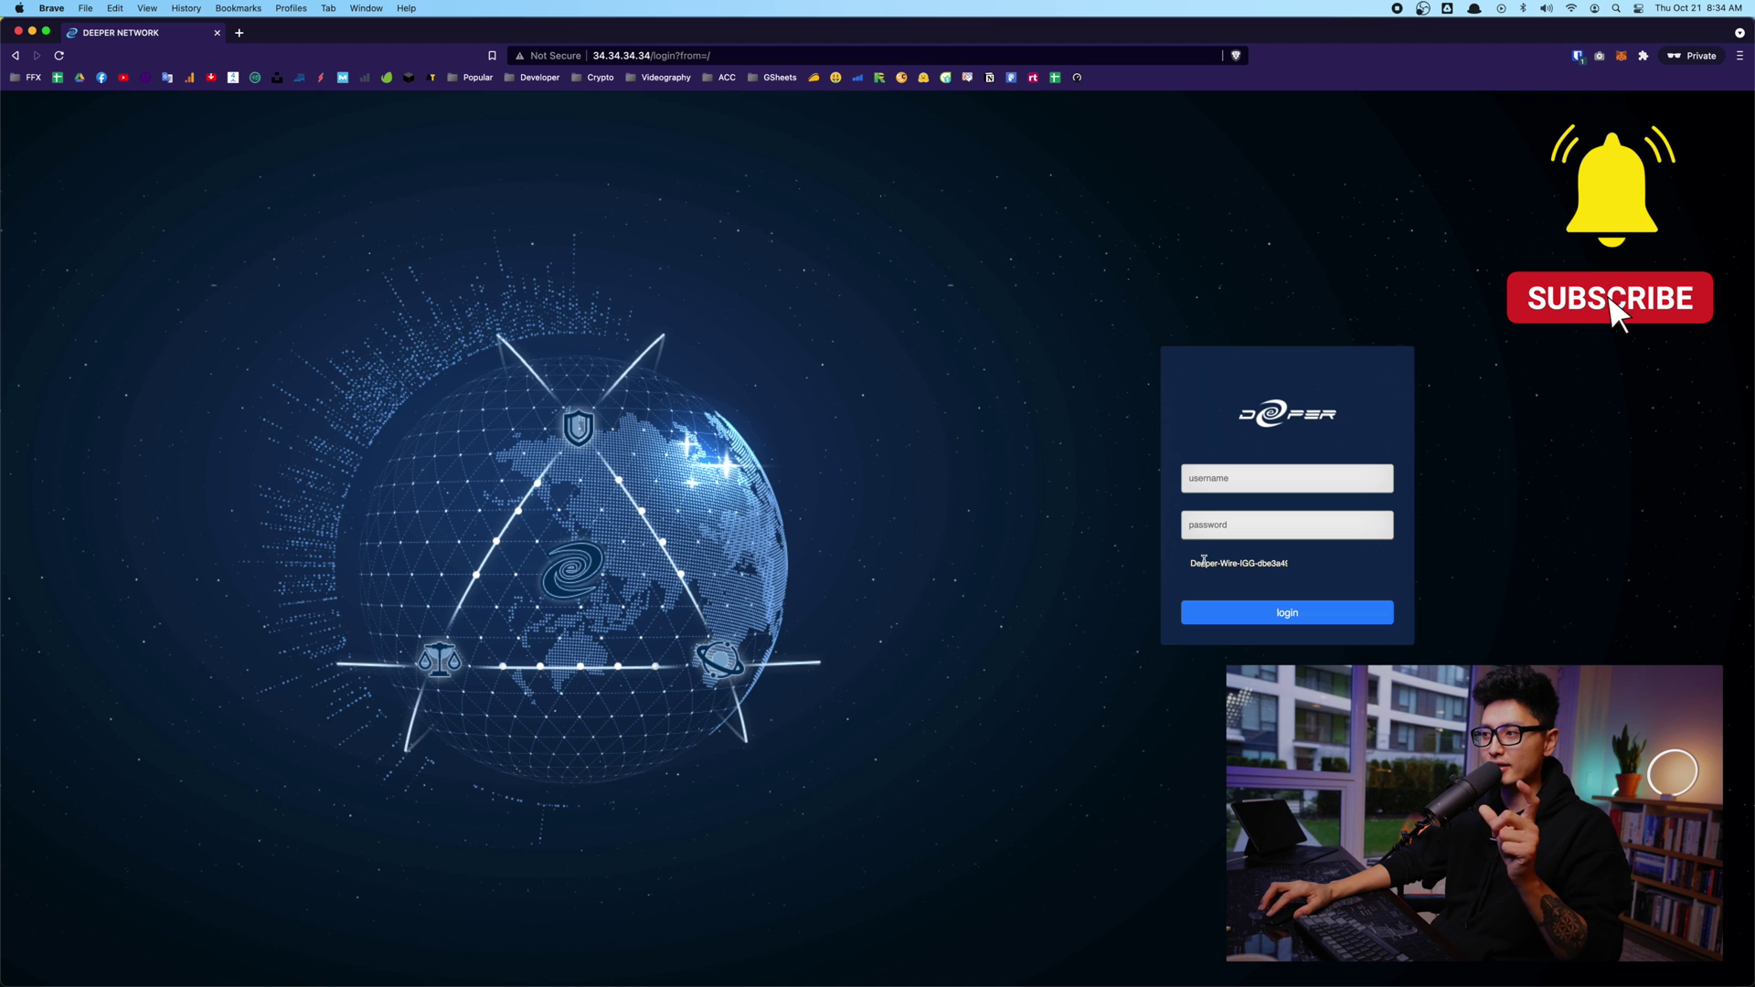
pyautogui.doubleClick(1204, 563)
pyautogui.tripleClick(1207, 562)
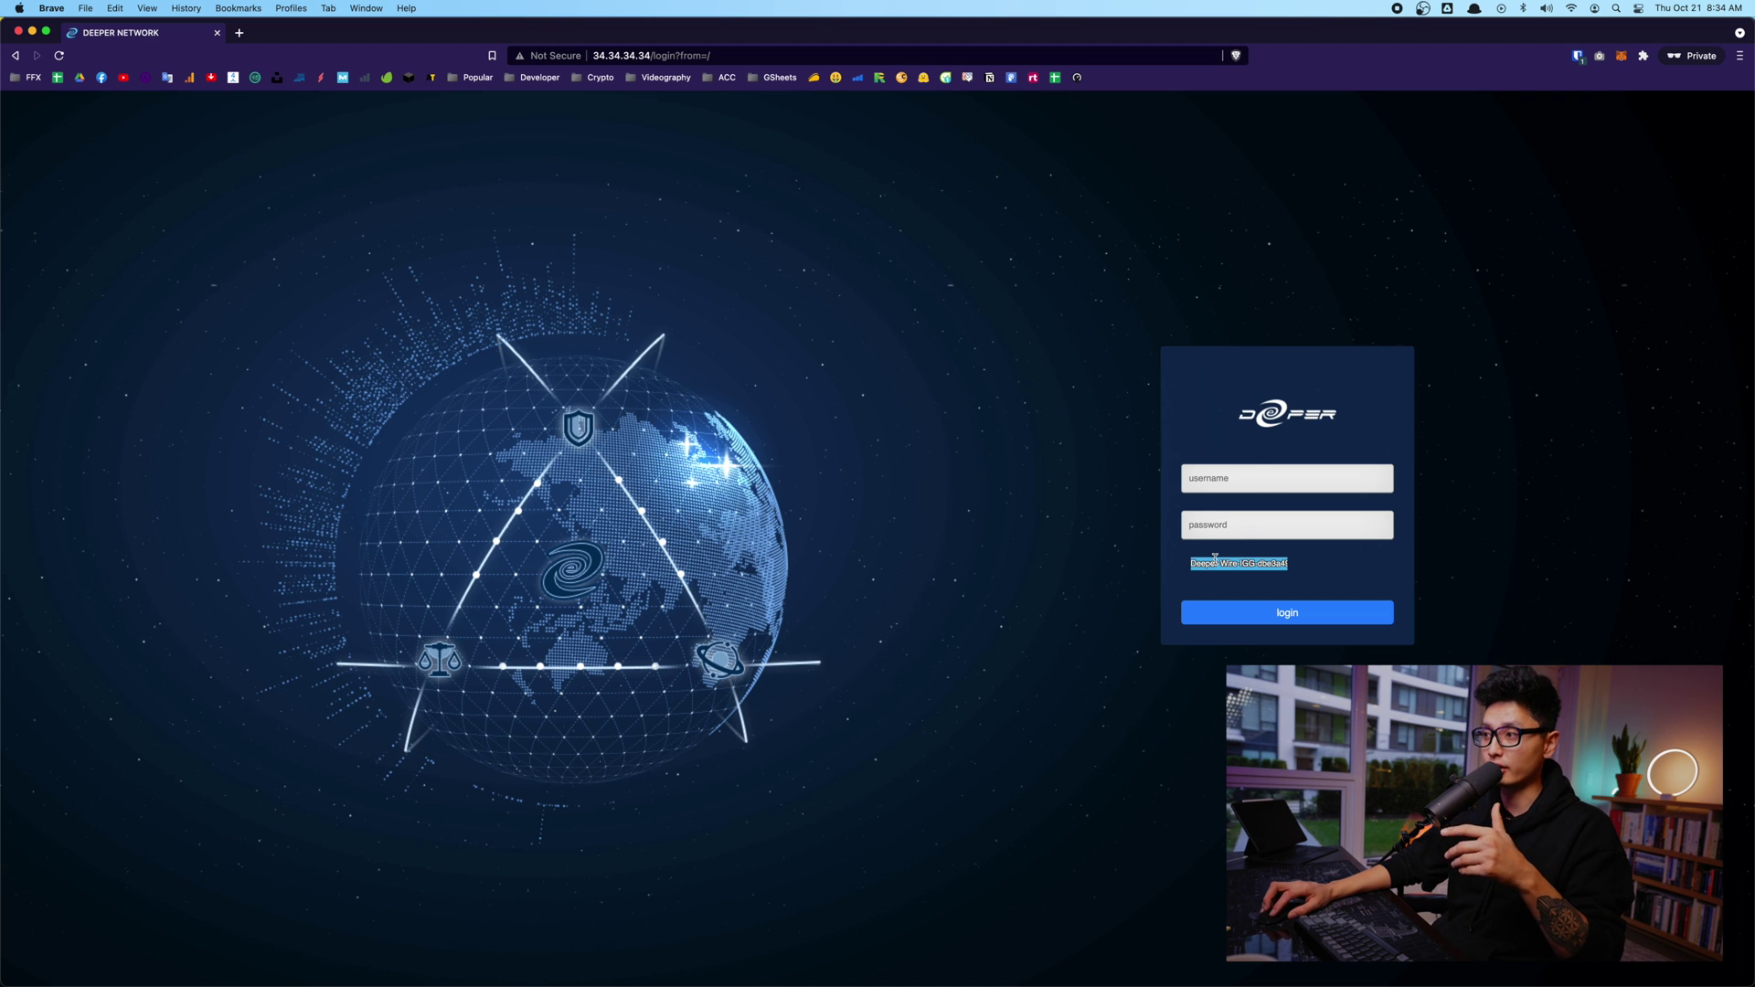
# Sign in with the saved Bitwarden username and password to reach the dashboard.
pyautogui.click(1245, 483)
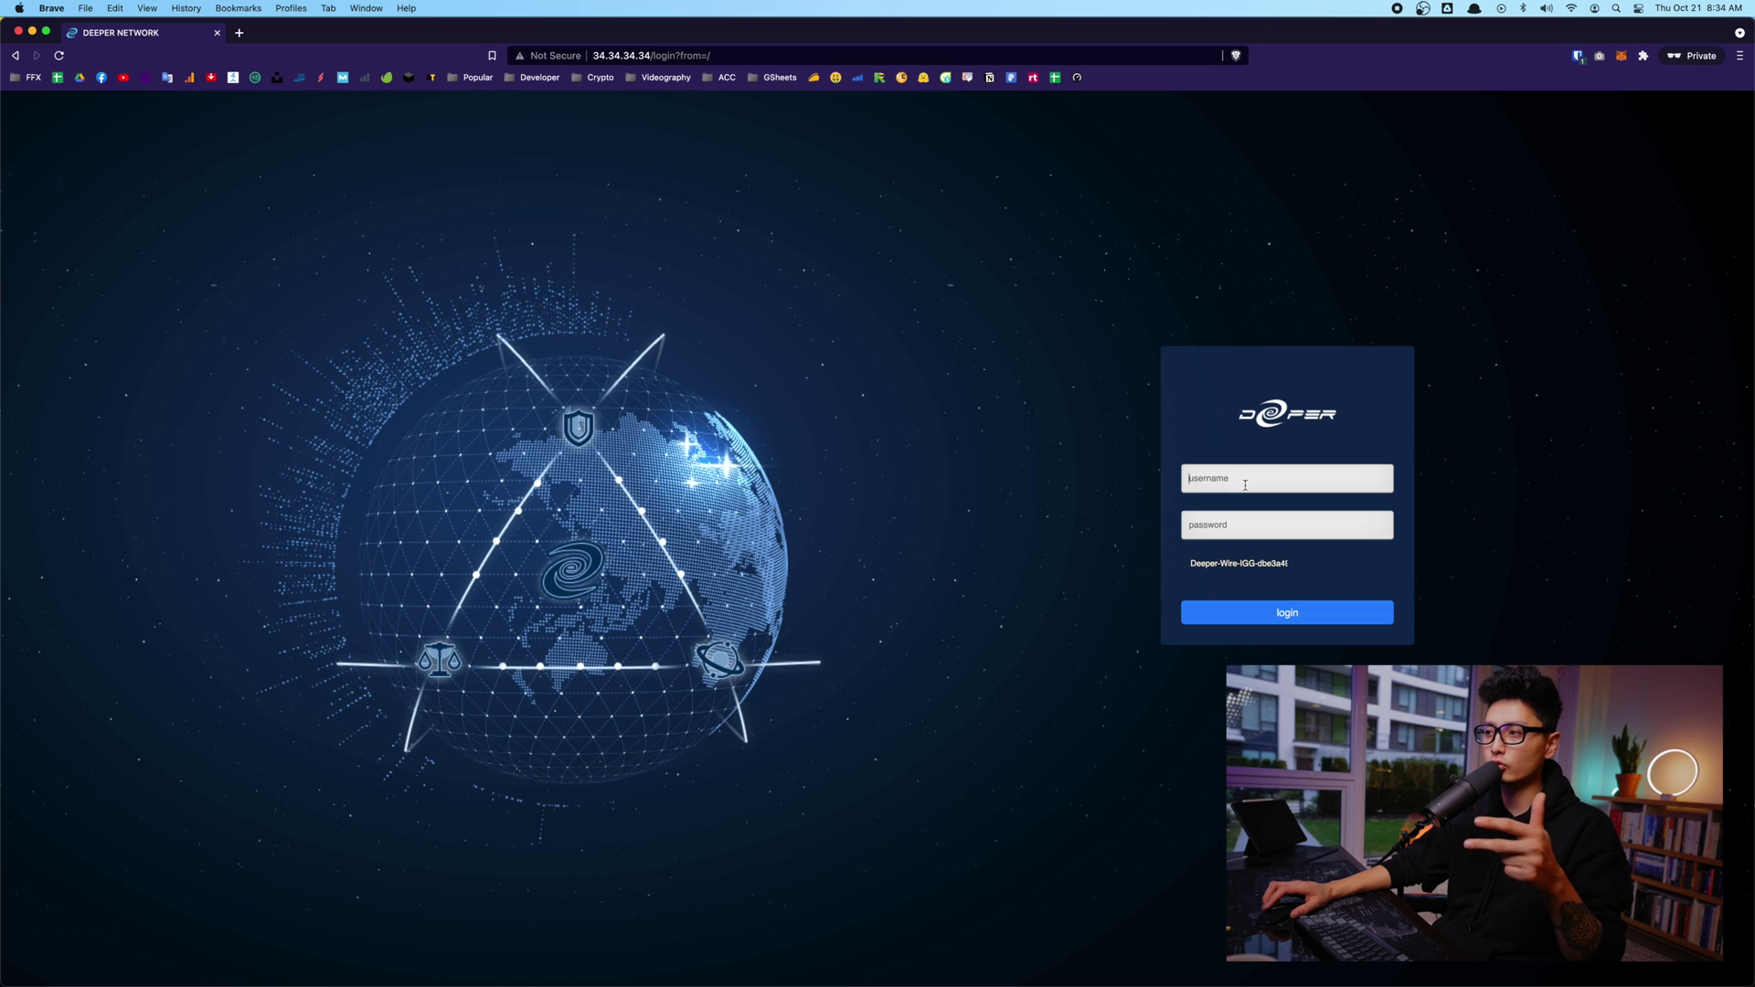
pyautogui.click(1249, 498)
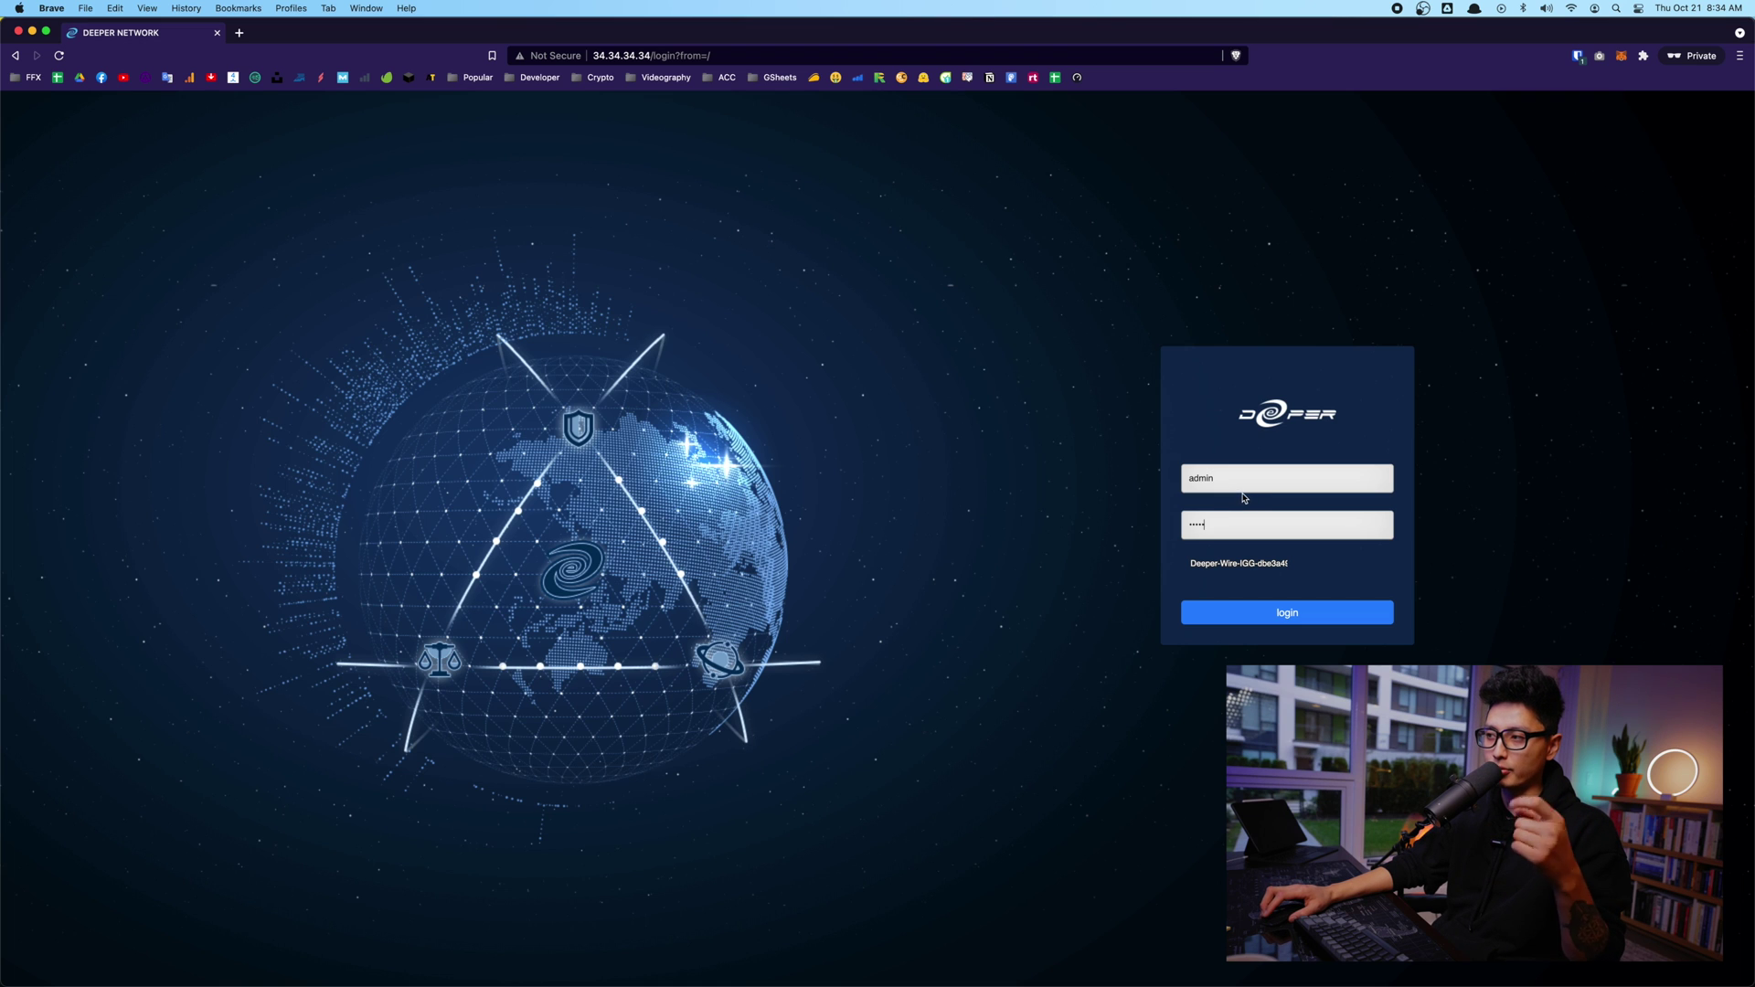
pyautogui.click(1578, 60)
pyautogui.click(1380, 141)
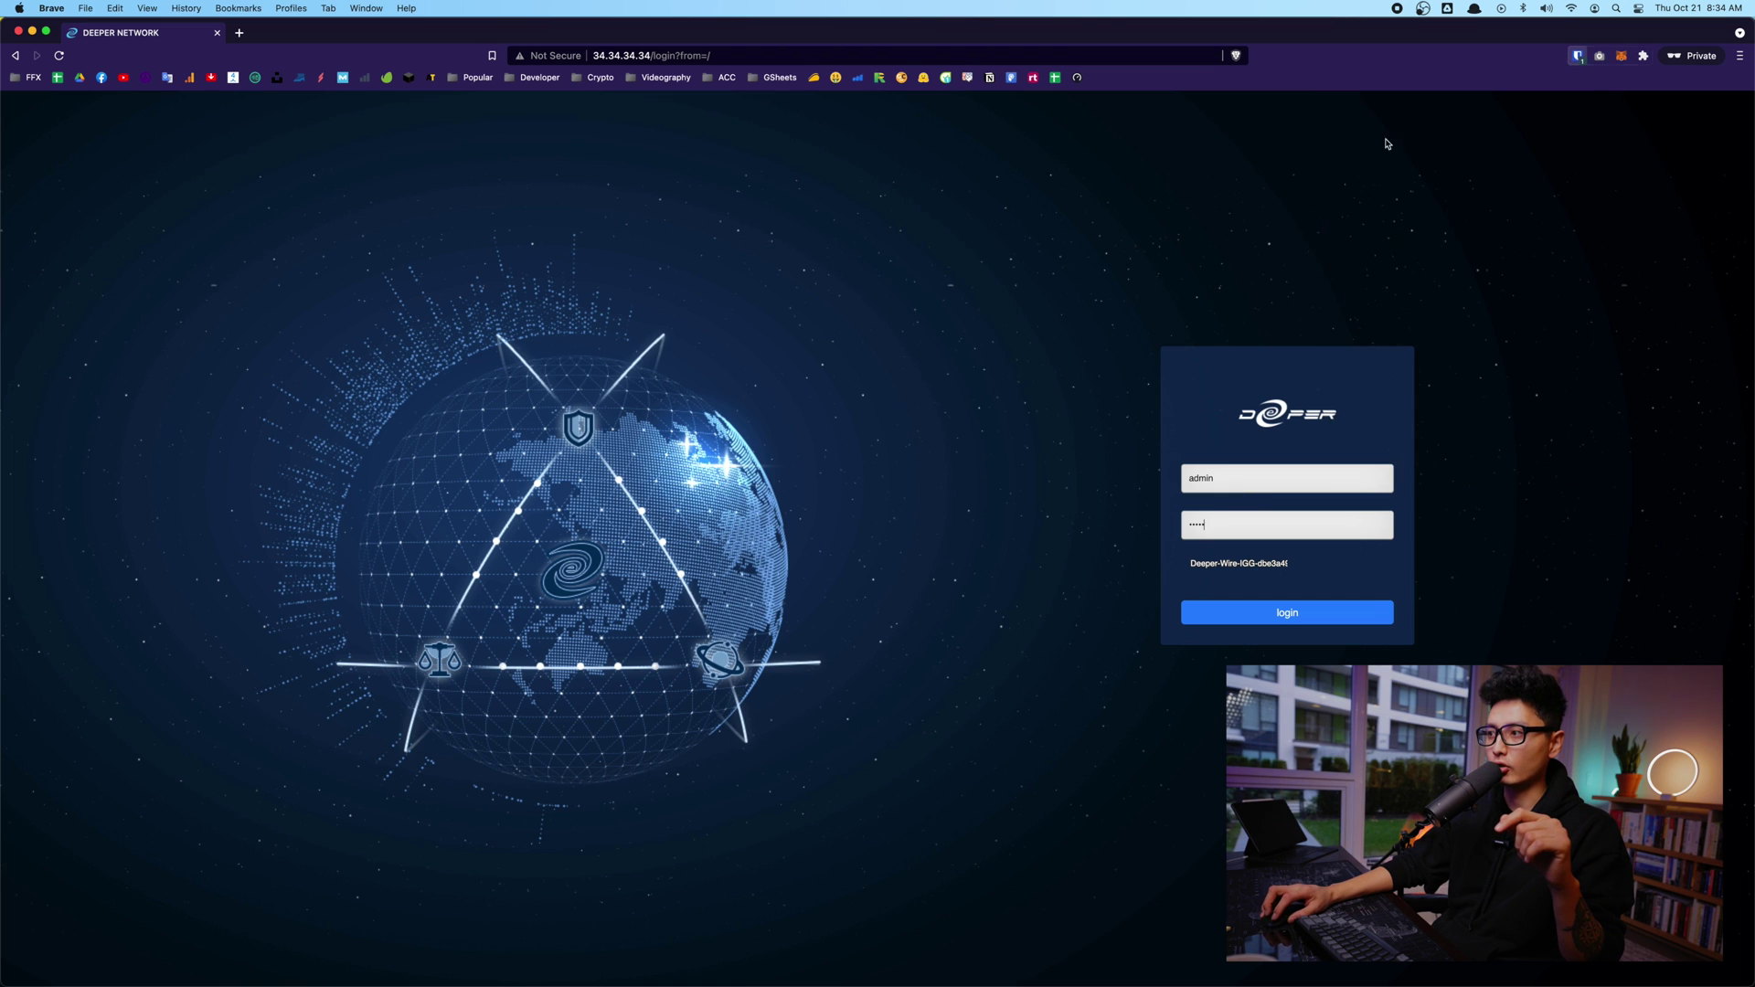
pyautogui.click(1257, 613)
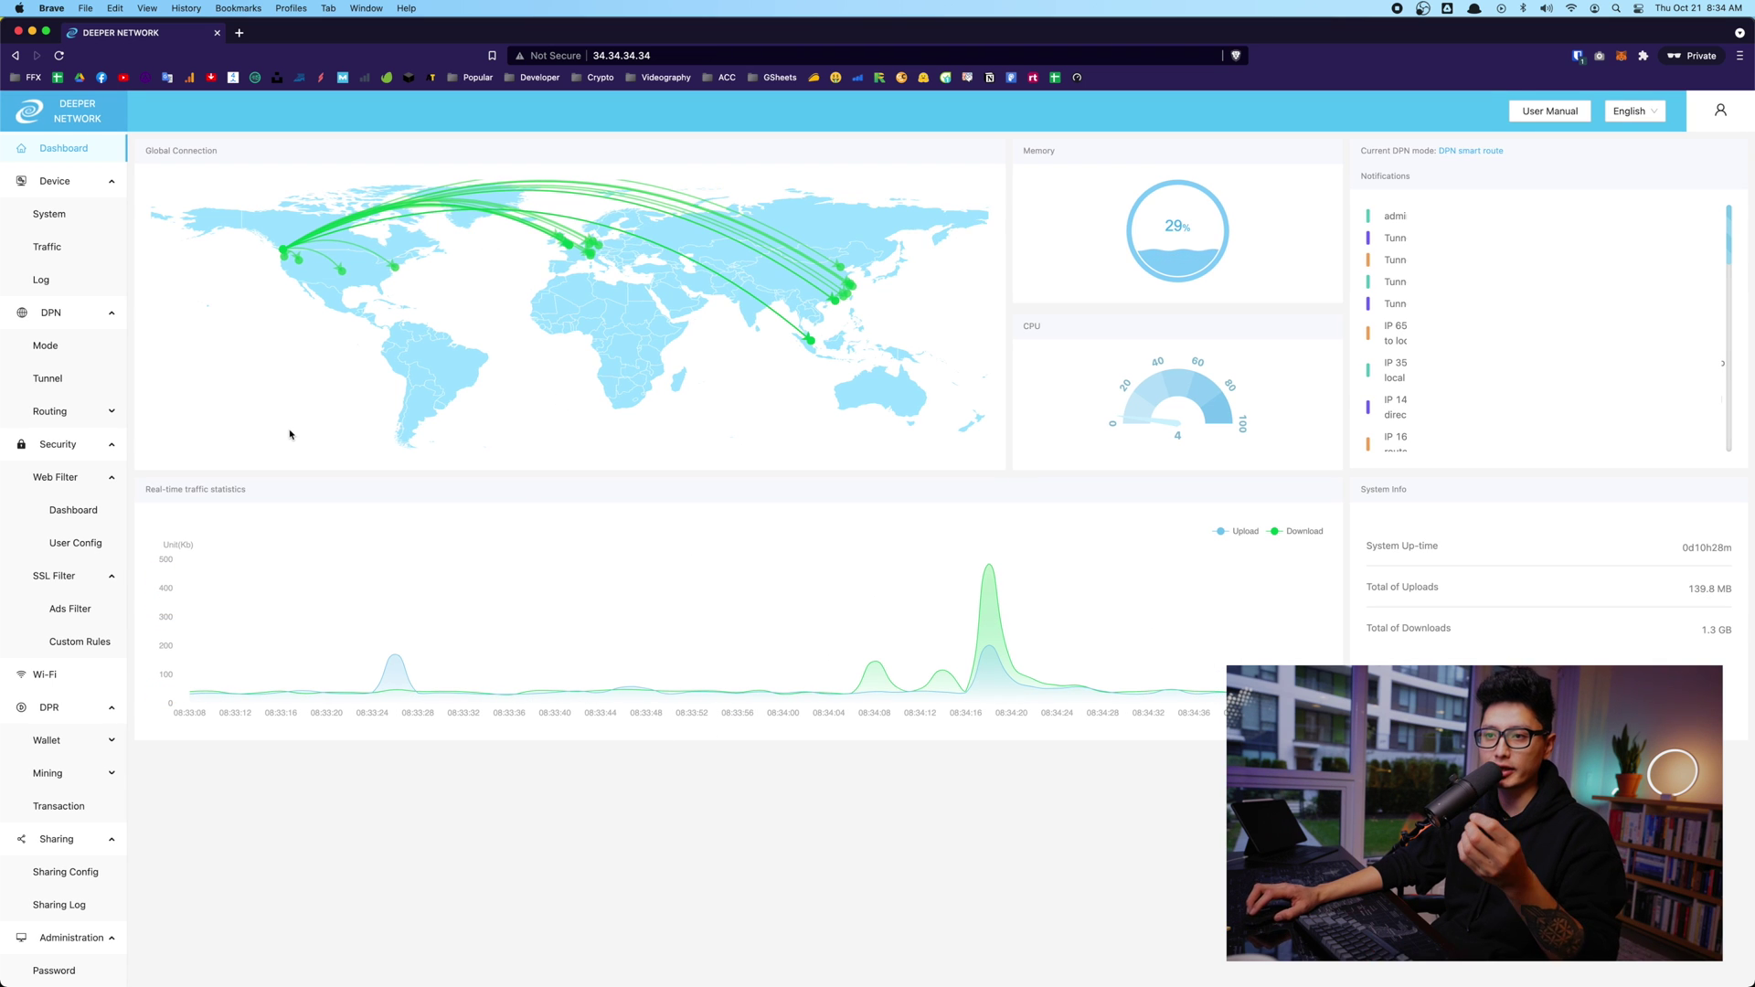
pyautogui.scroll(-1, 63, 909)
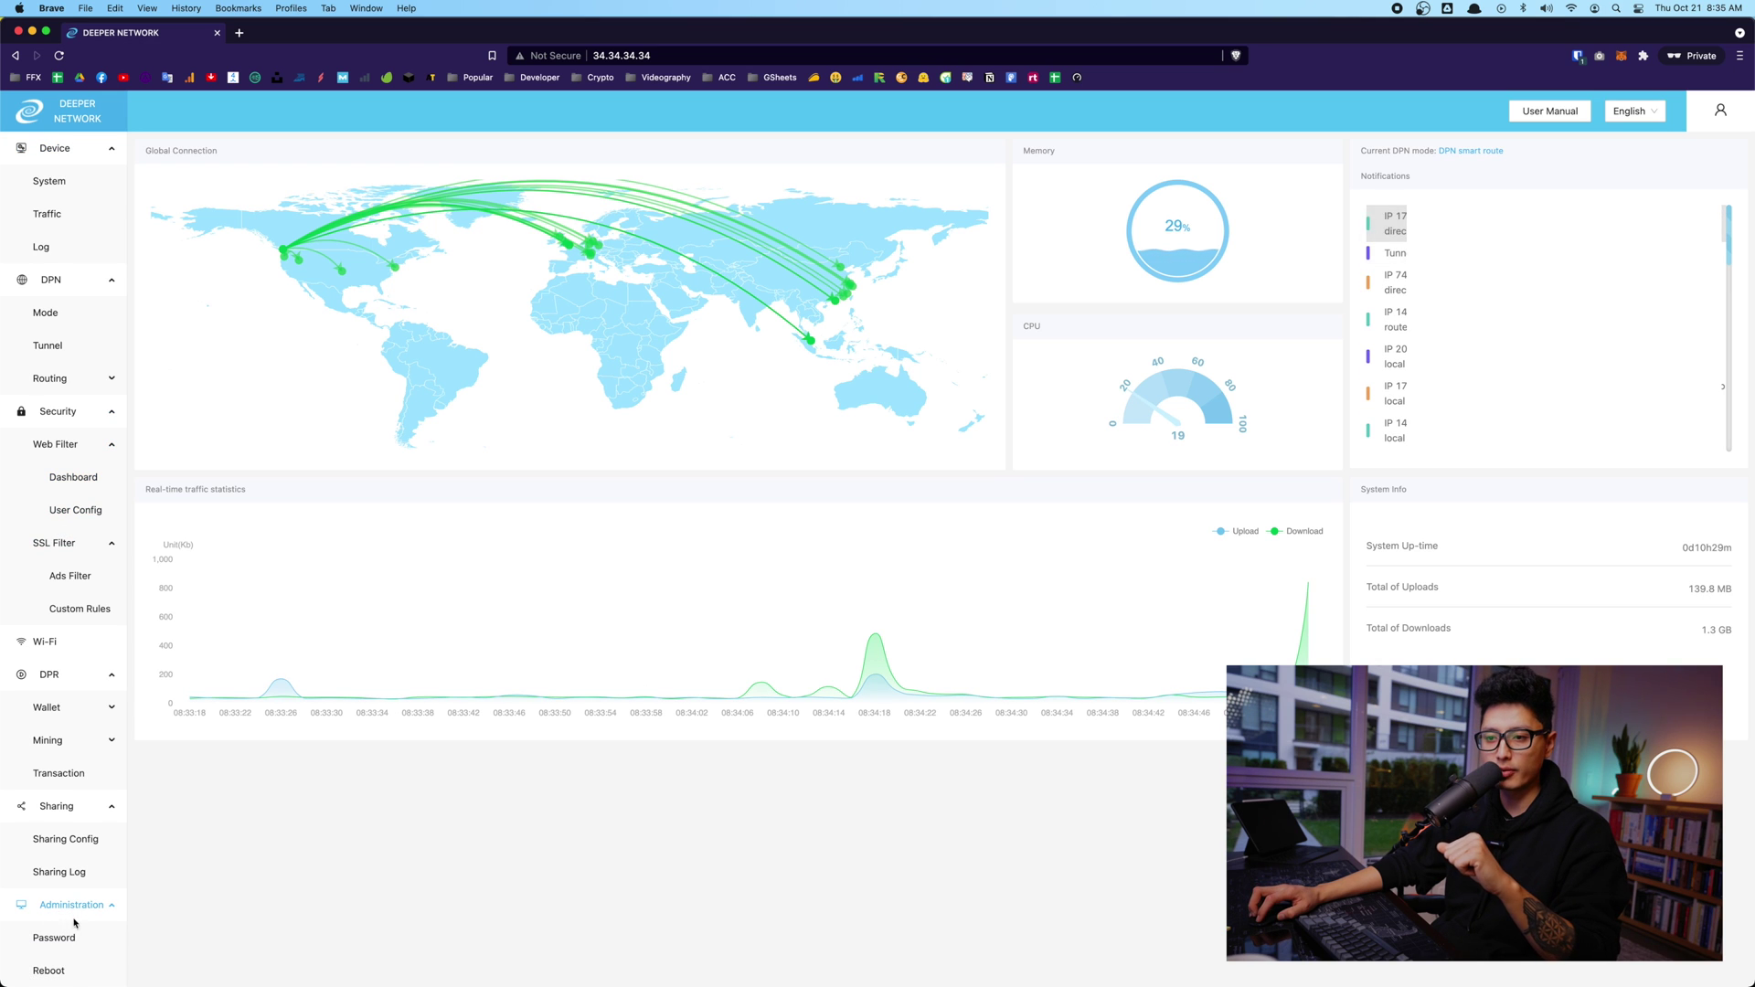
pyautogui.click(50, 939)
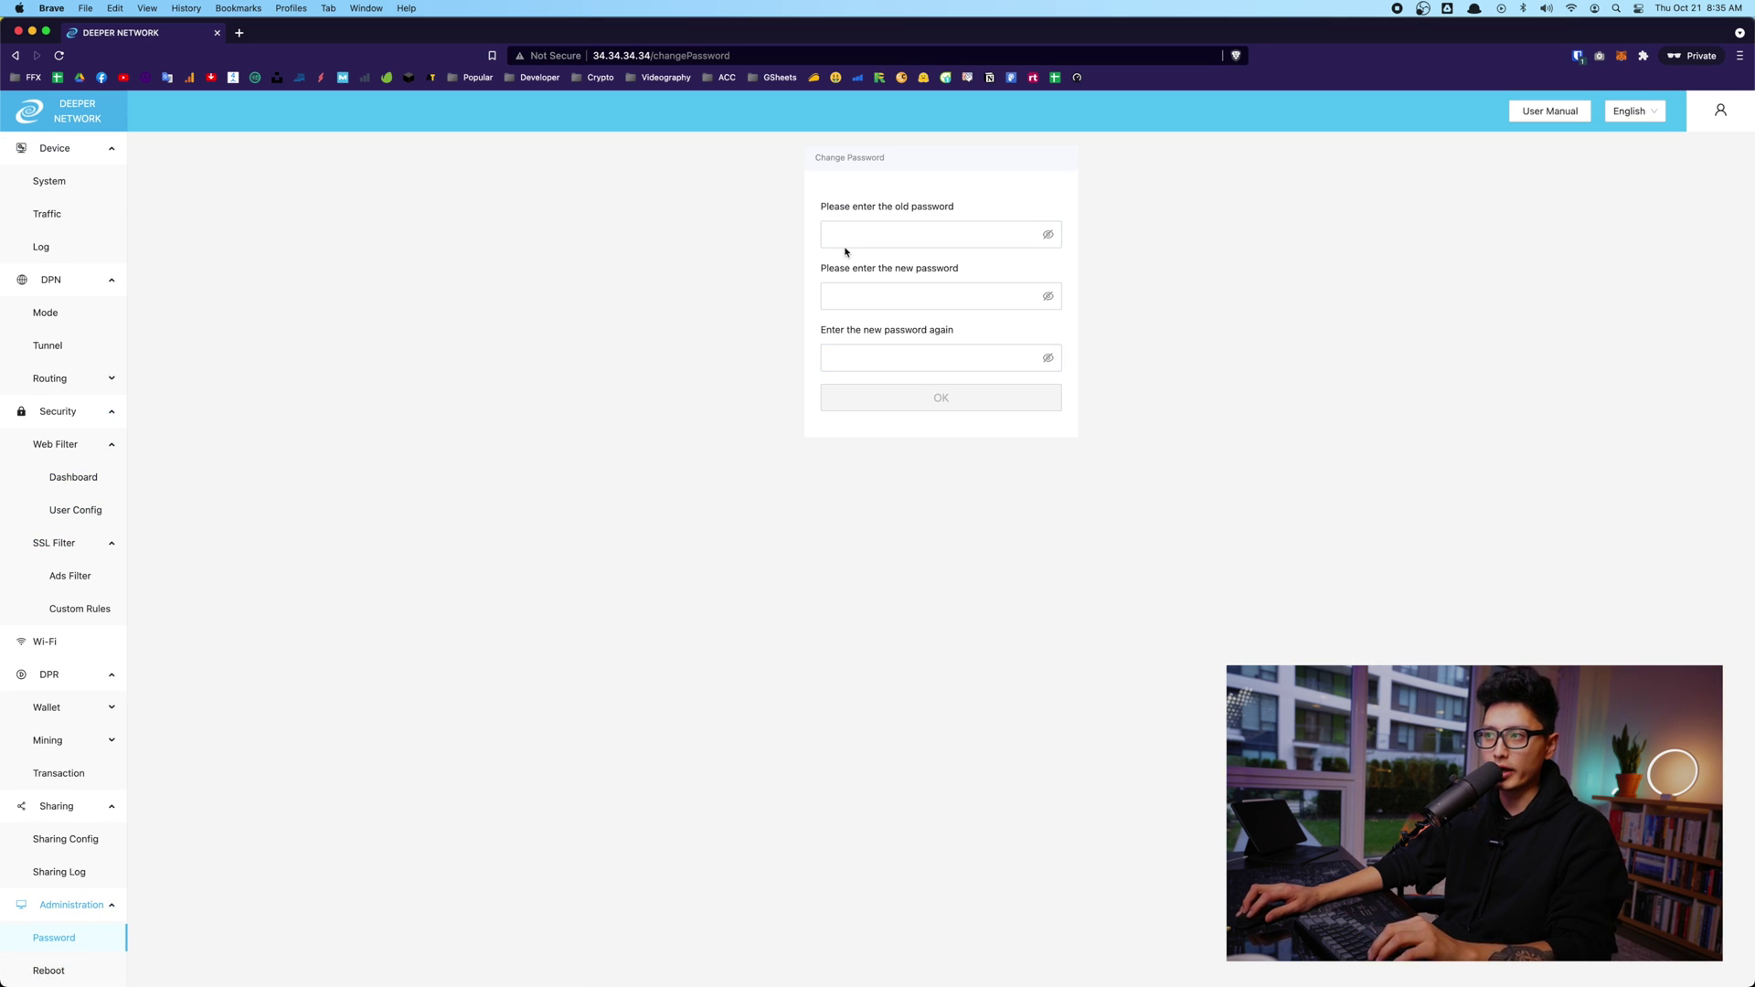
pyautogui.click(882, 232)
pyautogui.write('••••')
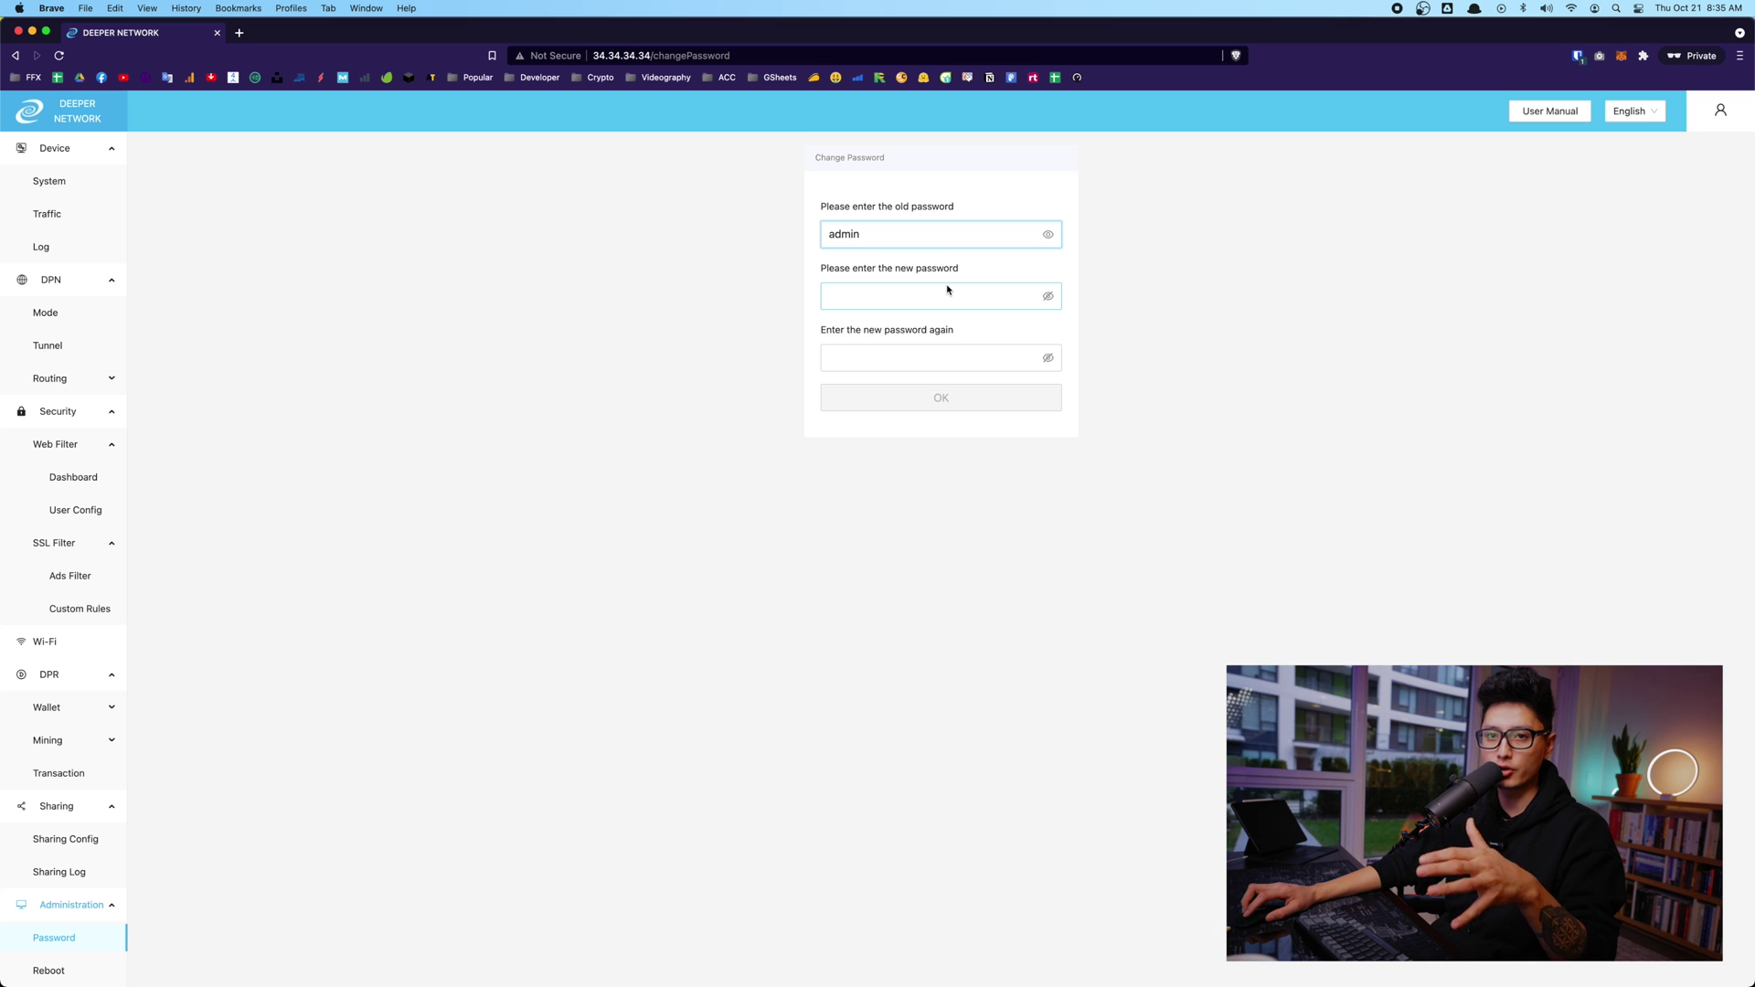
pyautogui.scroll(1, 119, 378)
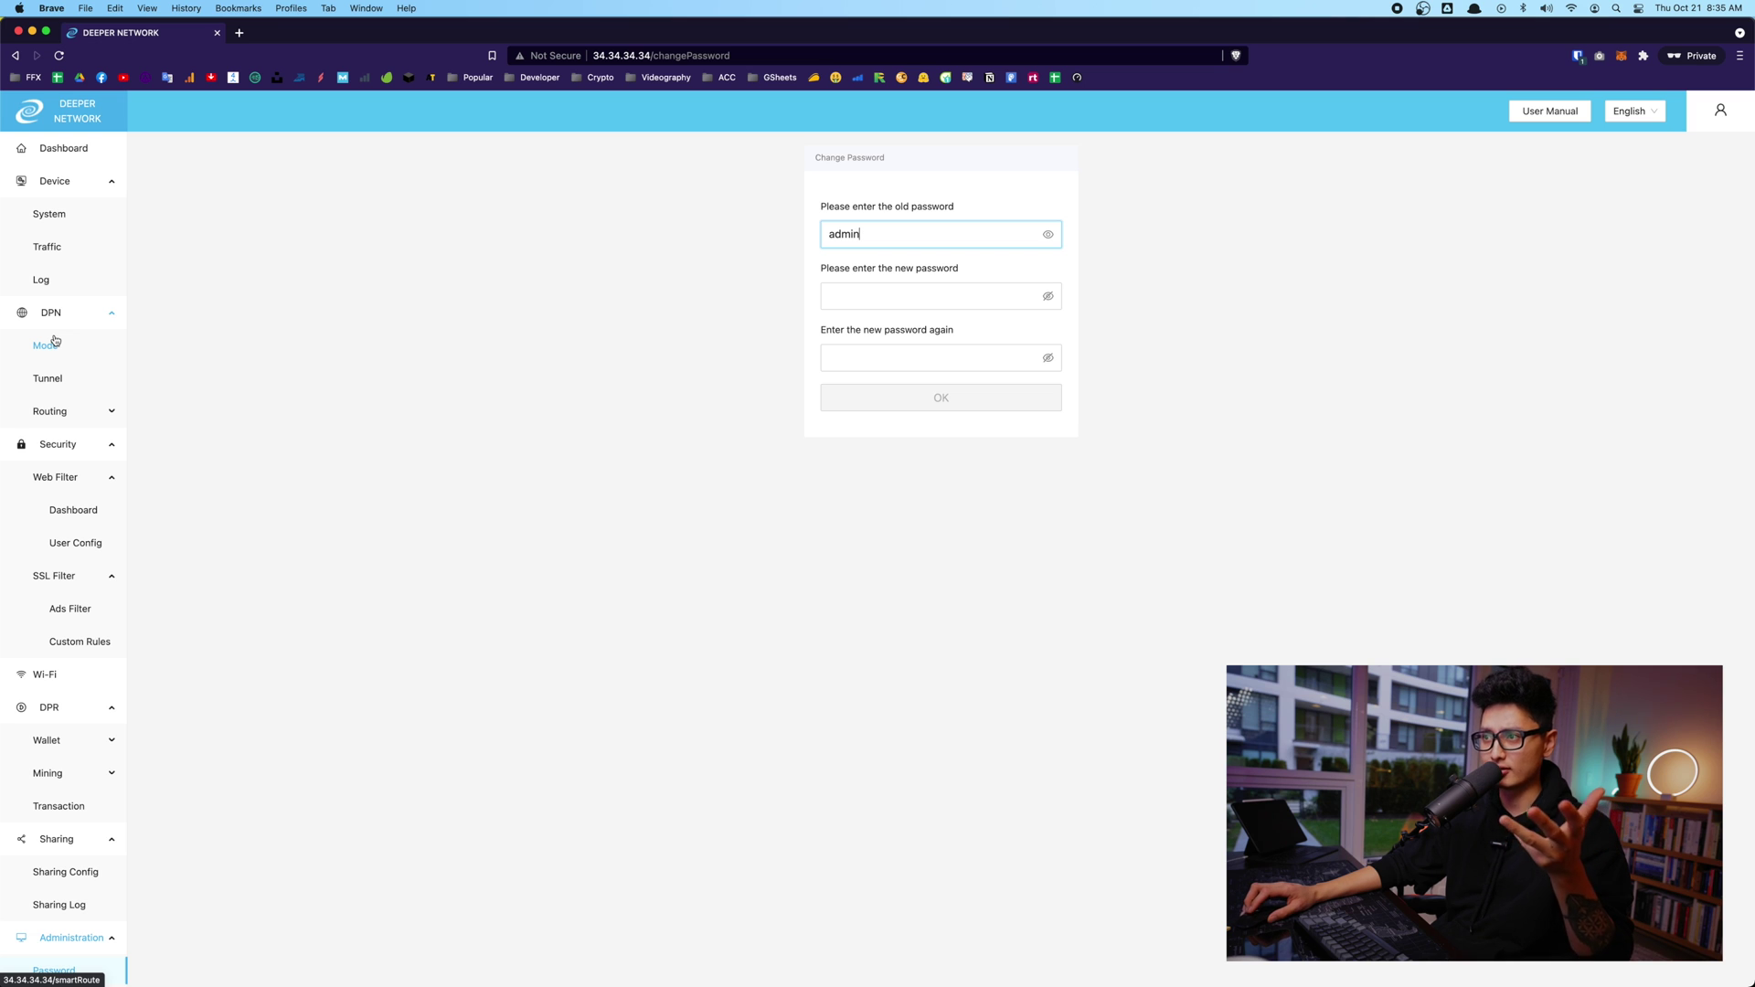
pyautogui.click(66, 149)
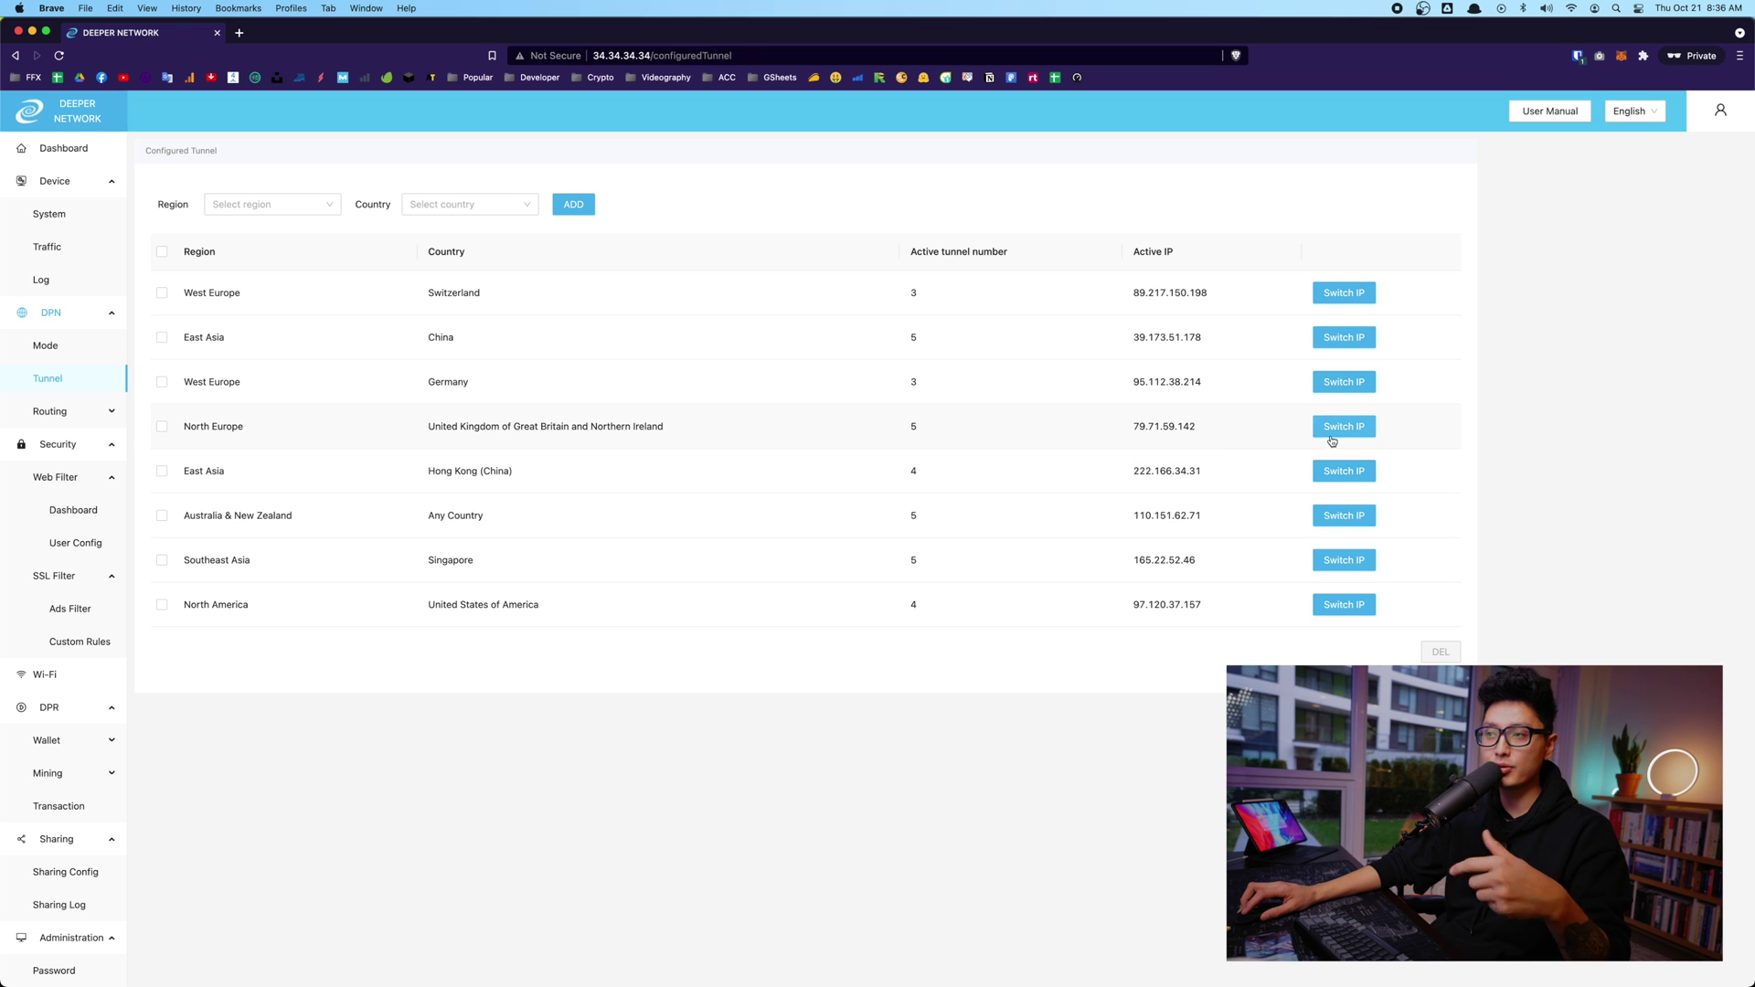
# Switch IPs on the North Europe and Germany tunnels, then view Device > System.
pyautogui.click(1361, 428)
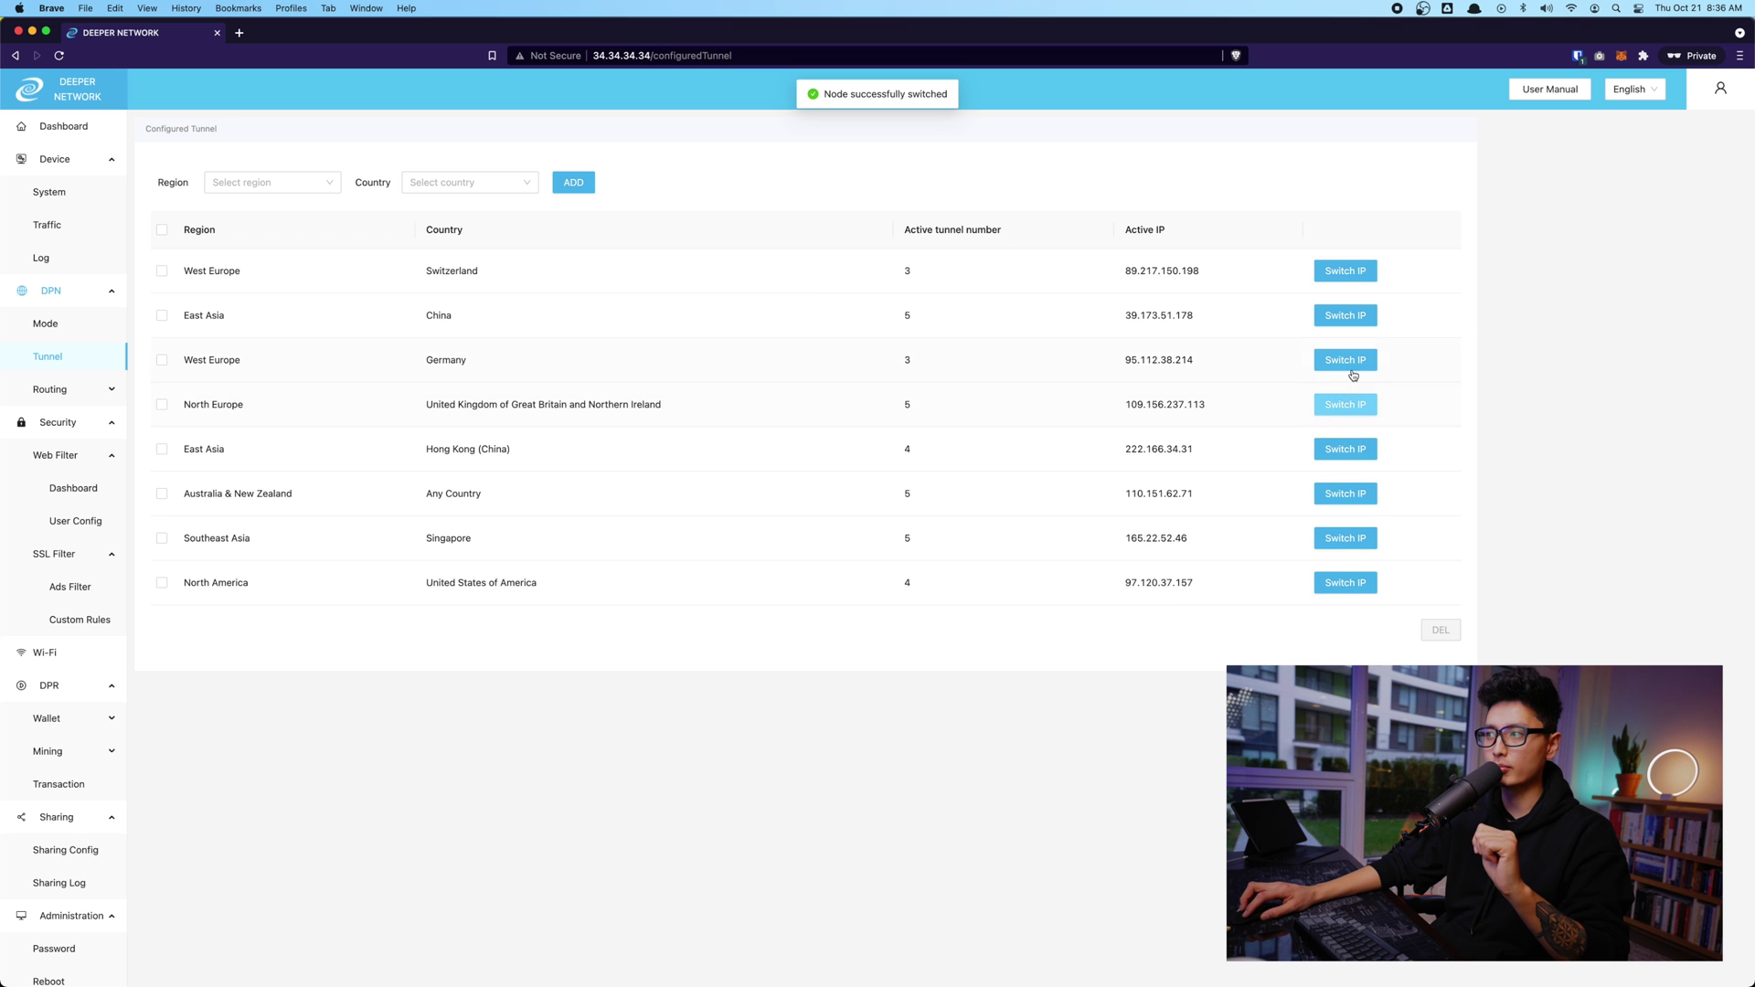
pyautogui.click(1344, 363)
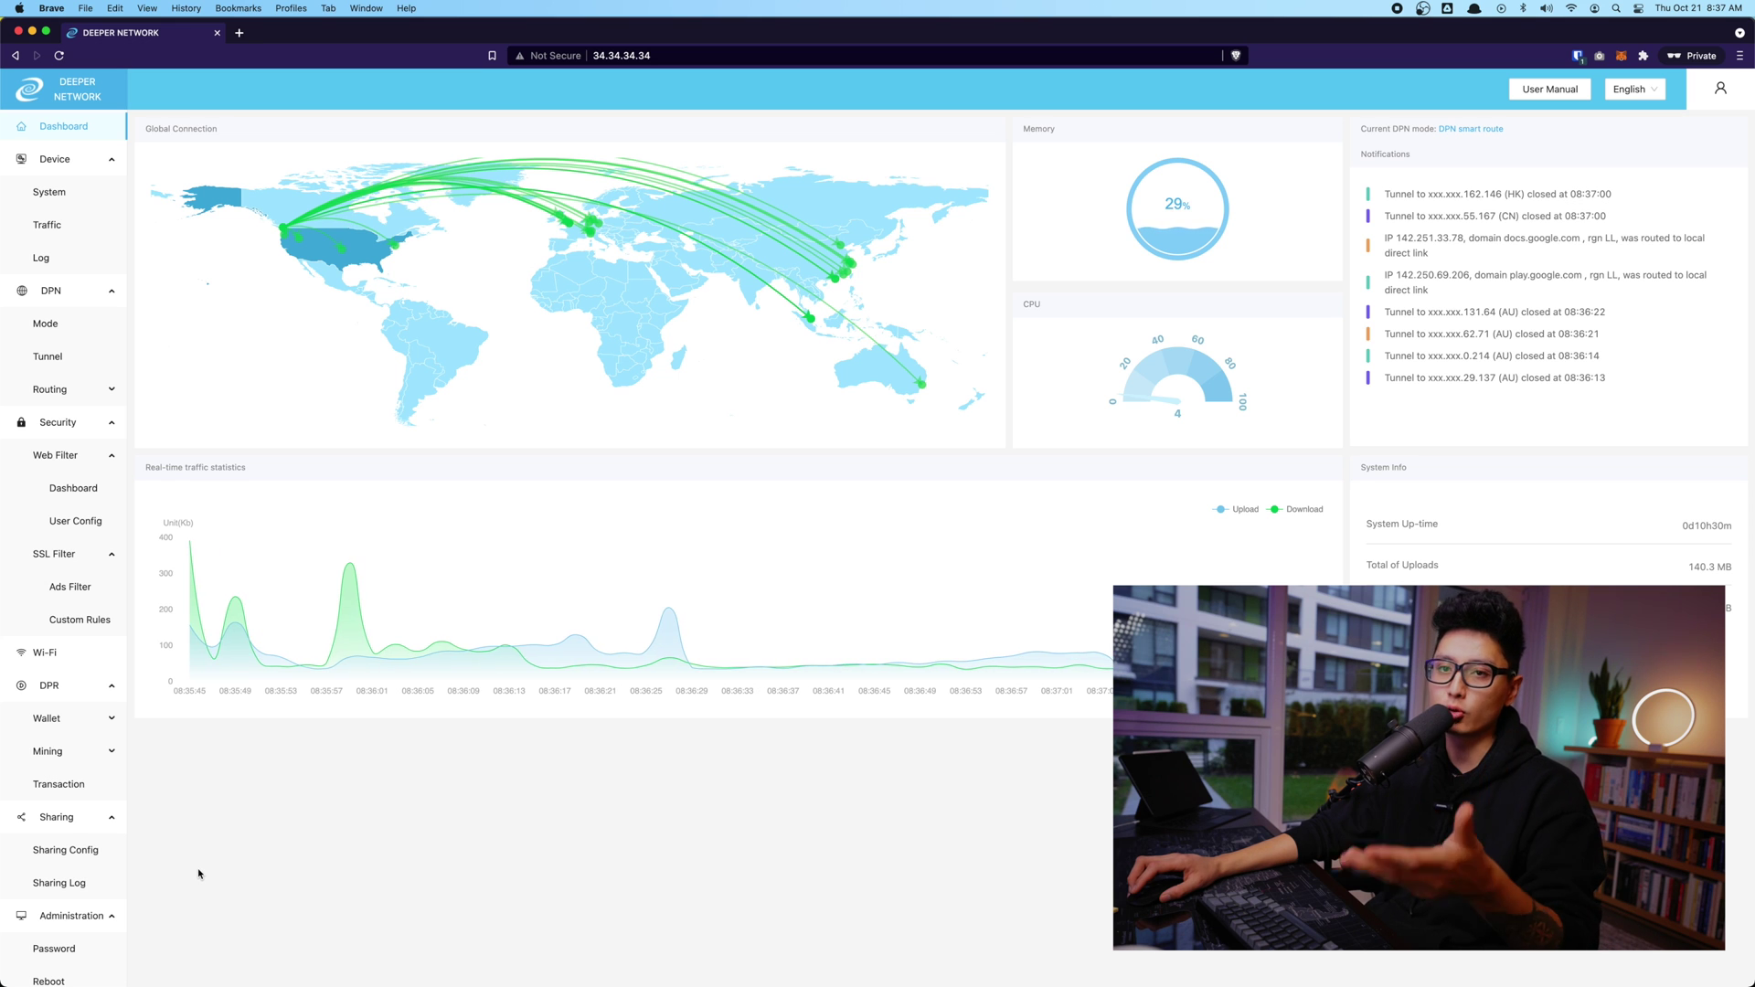
pyautogui.click(50, 192)
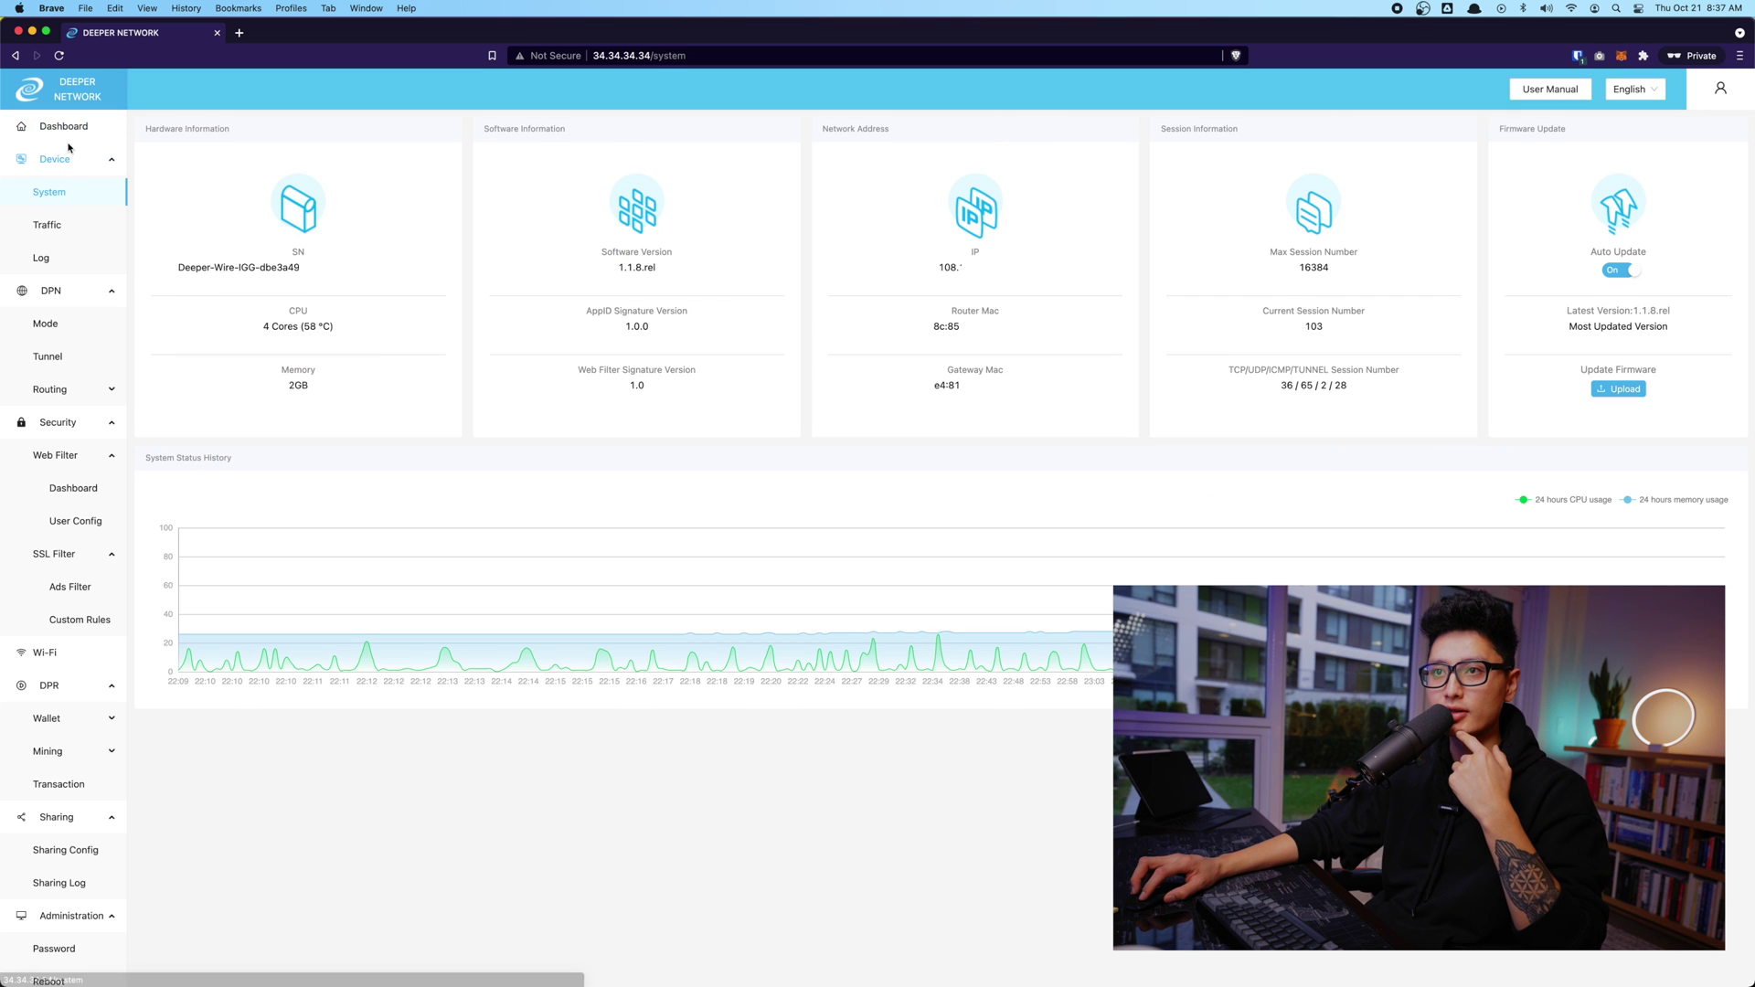
pyautogui.doubleClick(297, 251)
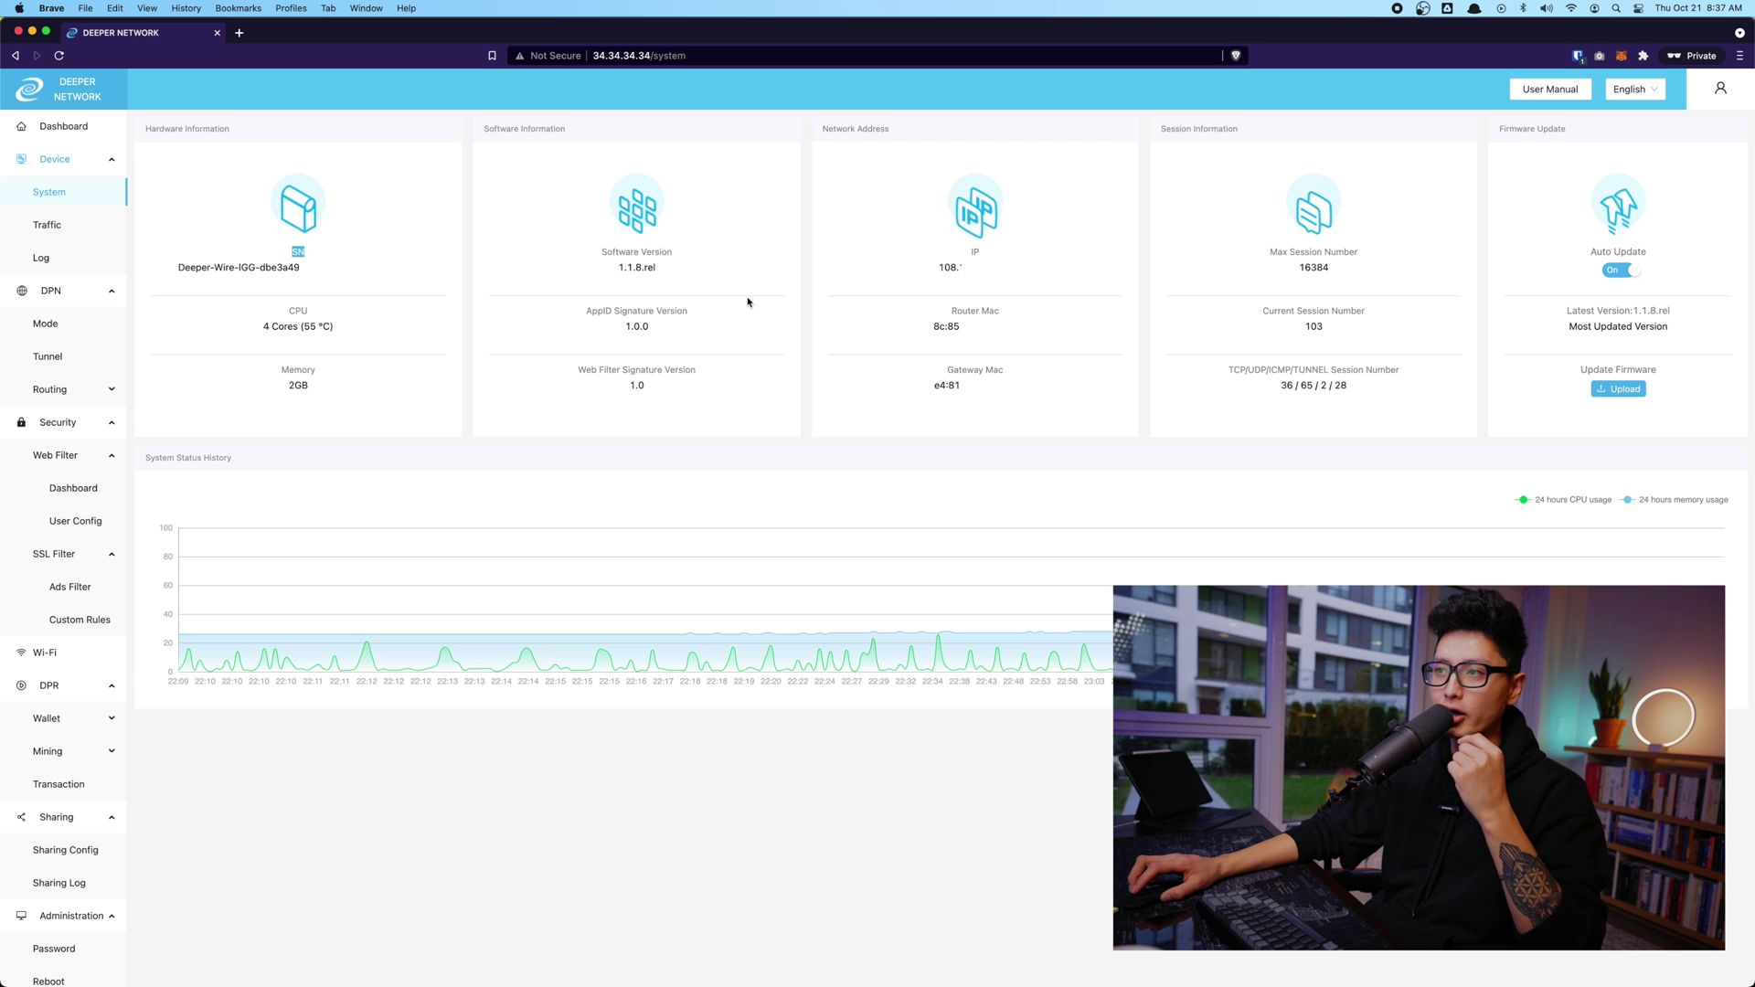
pyautogui.moveTo(601, 253); pyautogui.dragTo(695, 261)
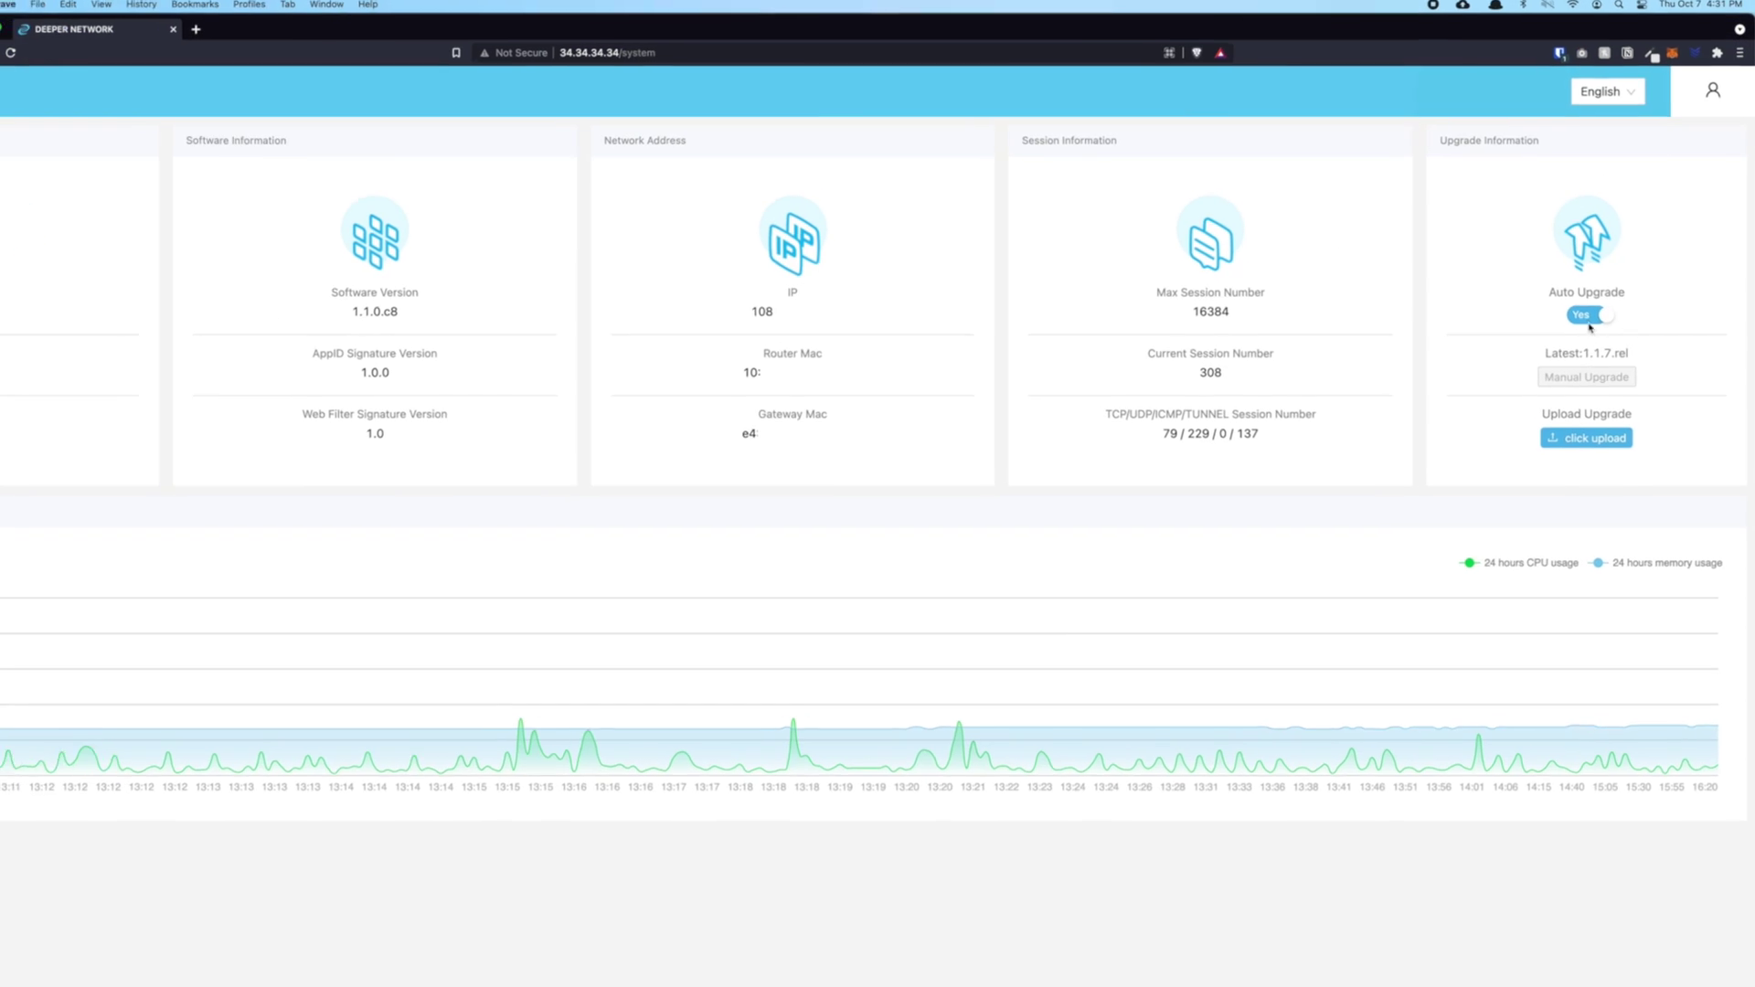
pyautogui.click(1582, 314)
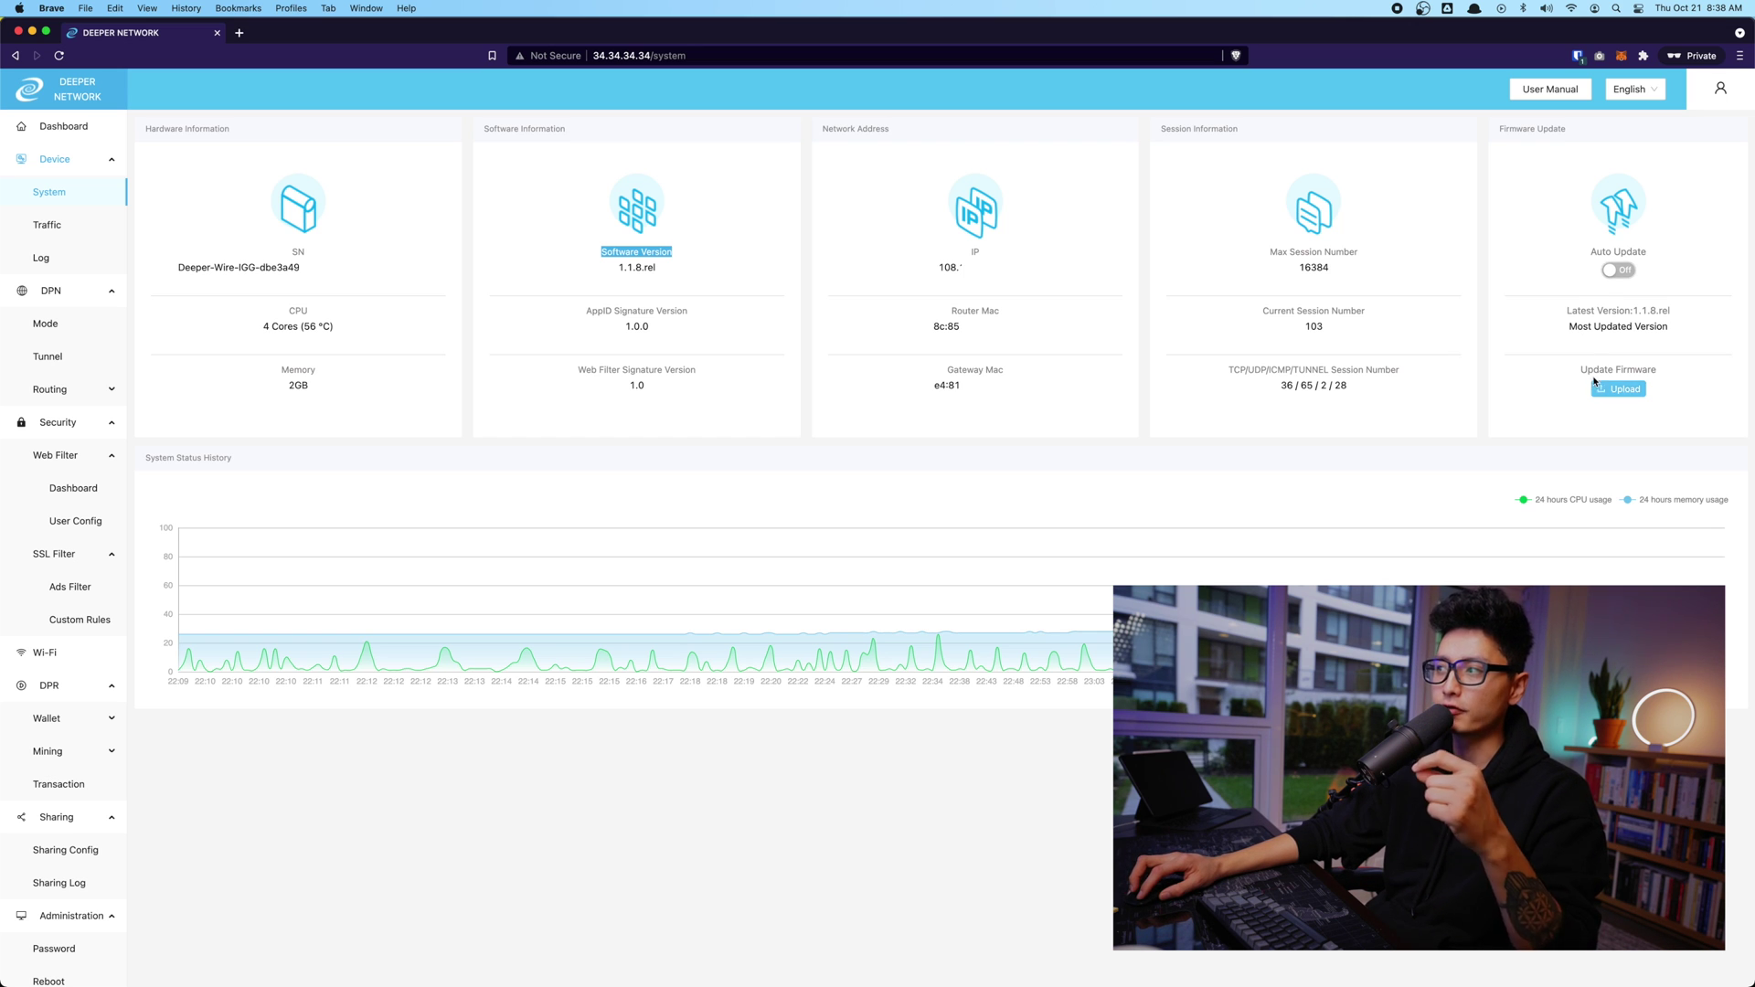
pyautogui.moveTo(1635, 370); pyautogui.dragTo(1682, 372)
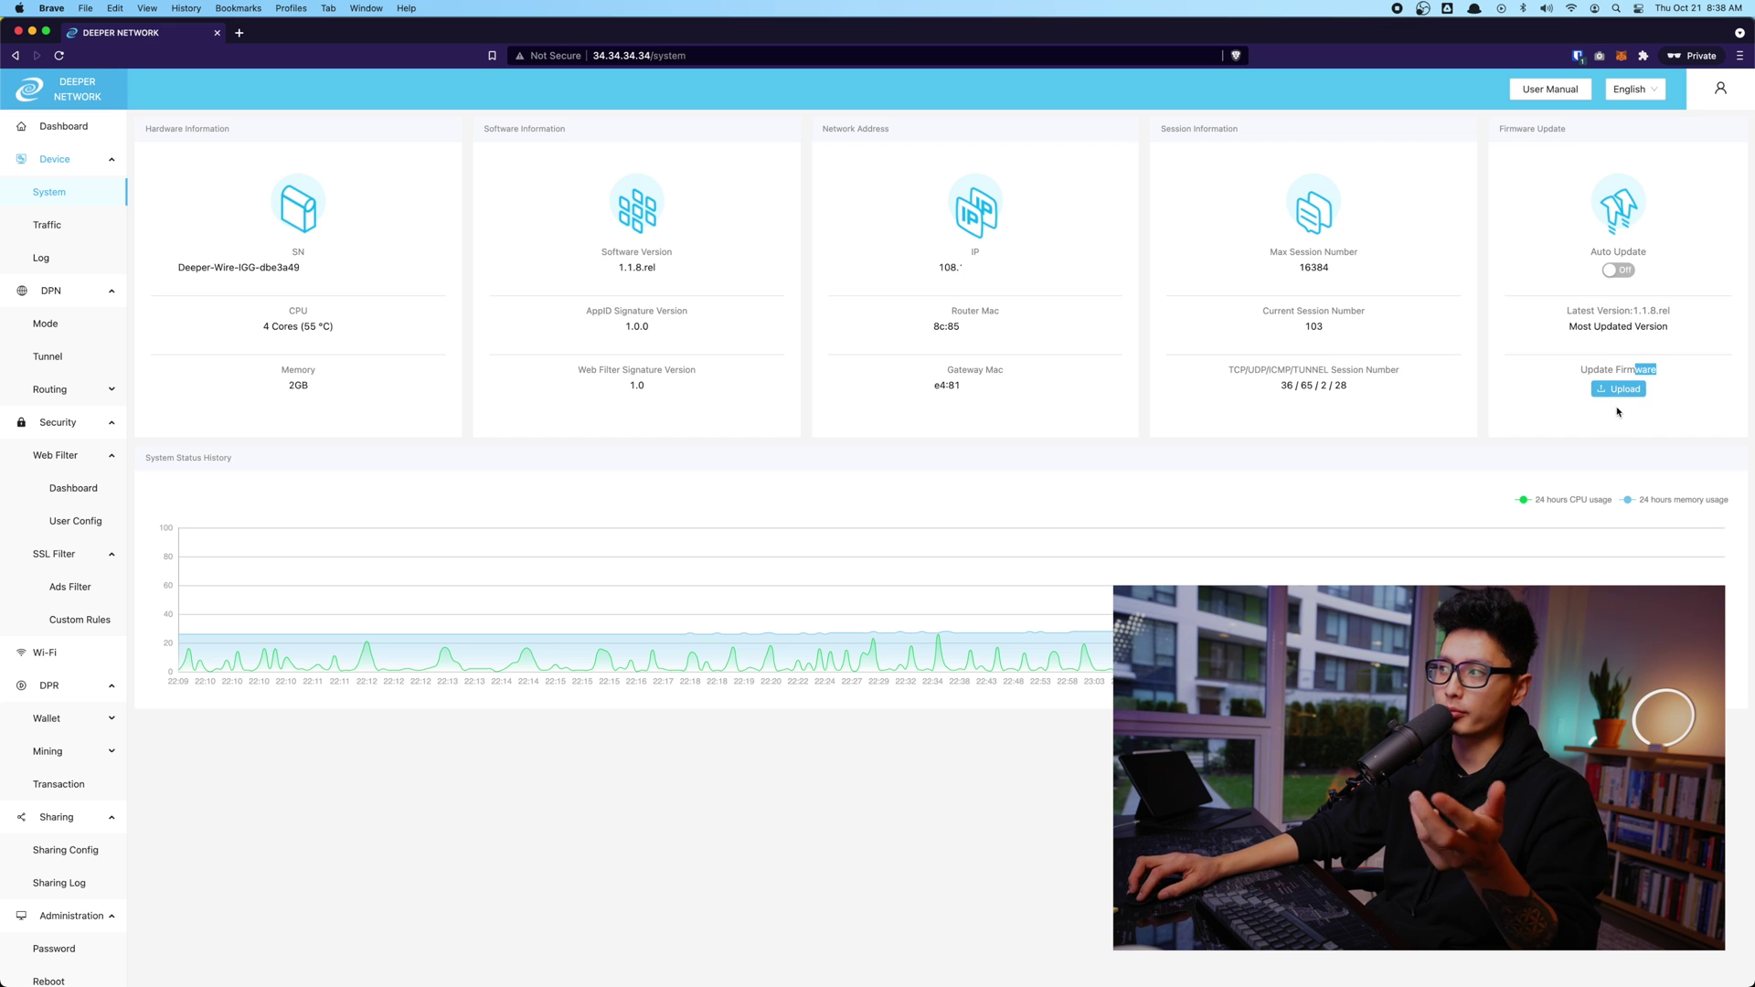
pyautogui.click(1612, 270)
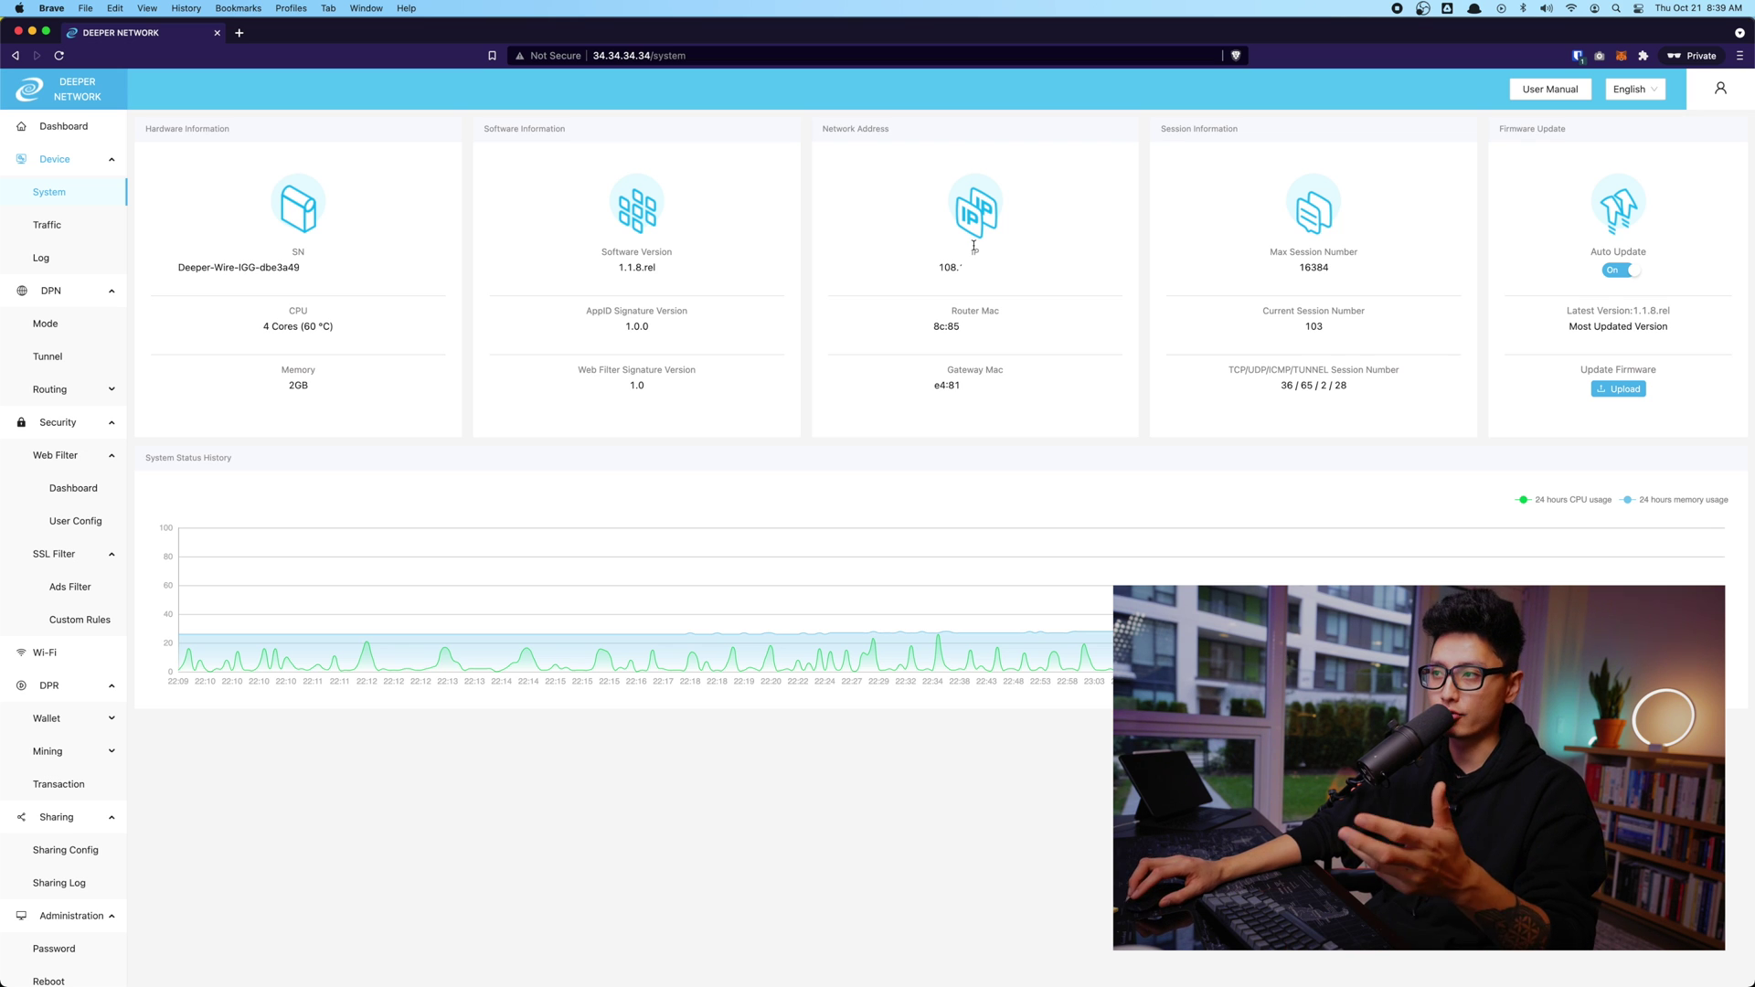
# Open Device > Traffic to see app session ratios and traffic totals.
pyautogui.click(47, 224)
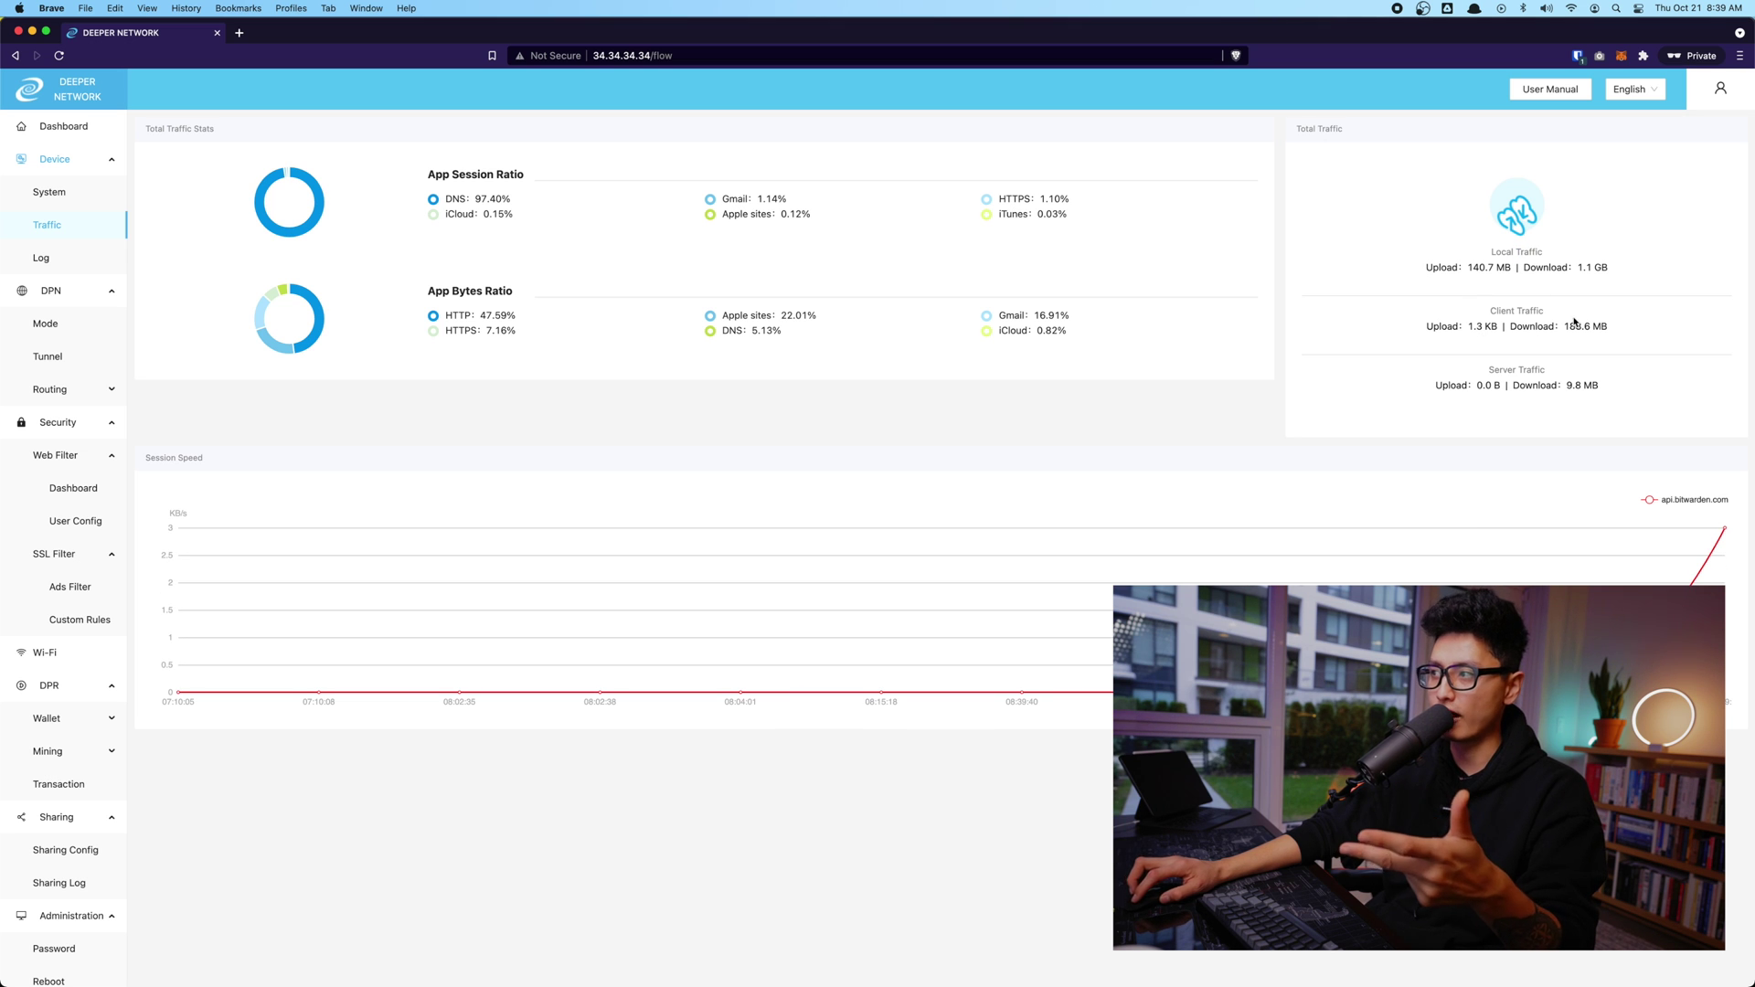
pyautogui.tripleClick(1618, 256)
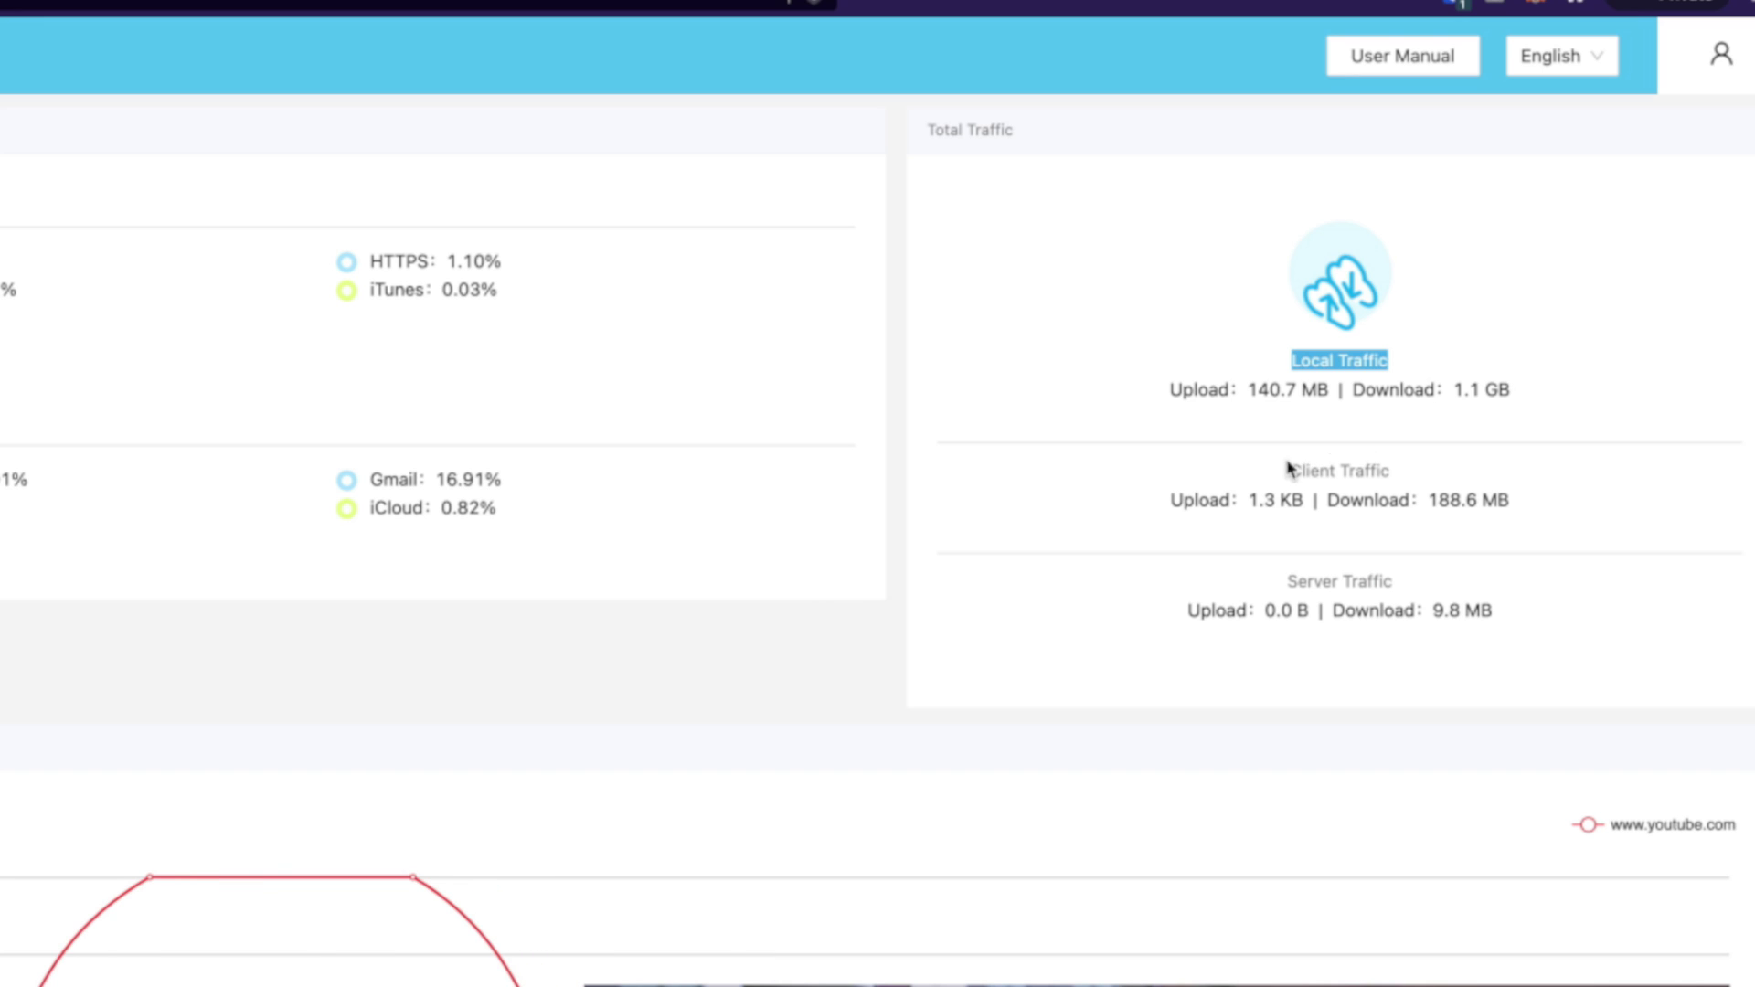
pyautogui.moveTo(1288, 469); pyautogui.dragTo(1554, 472)
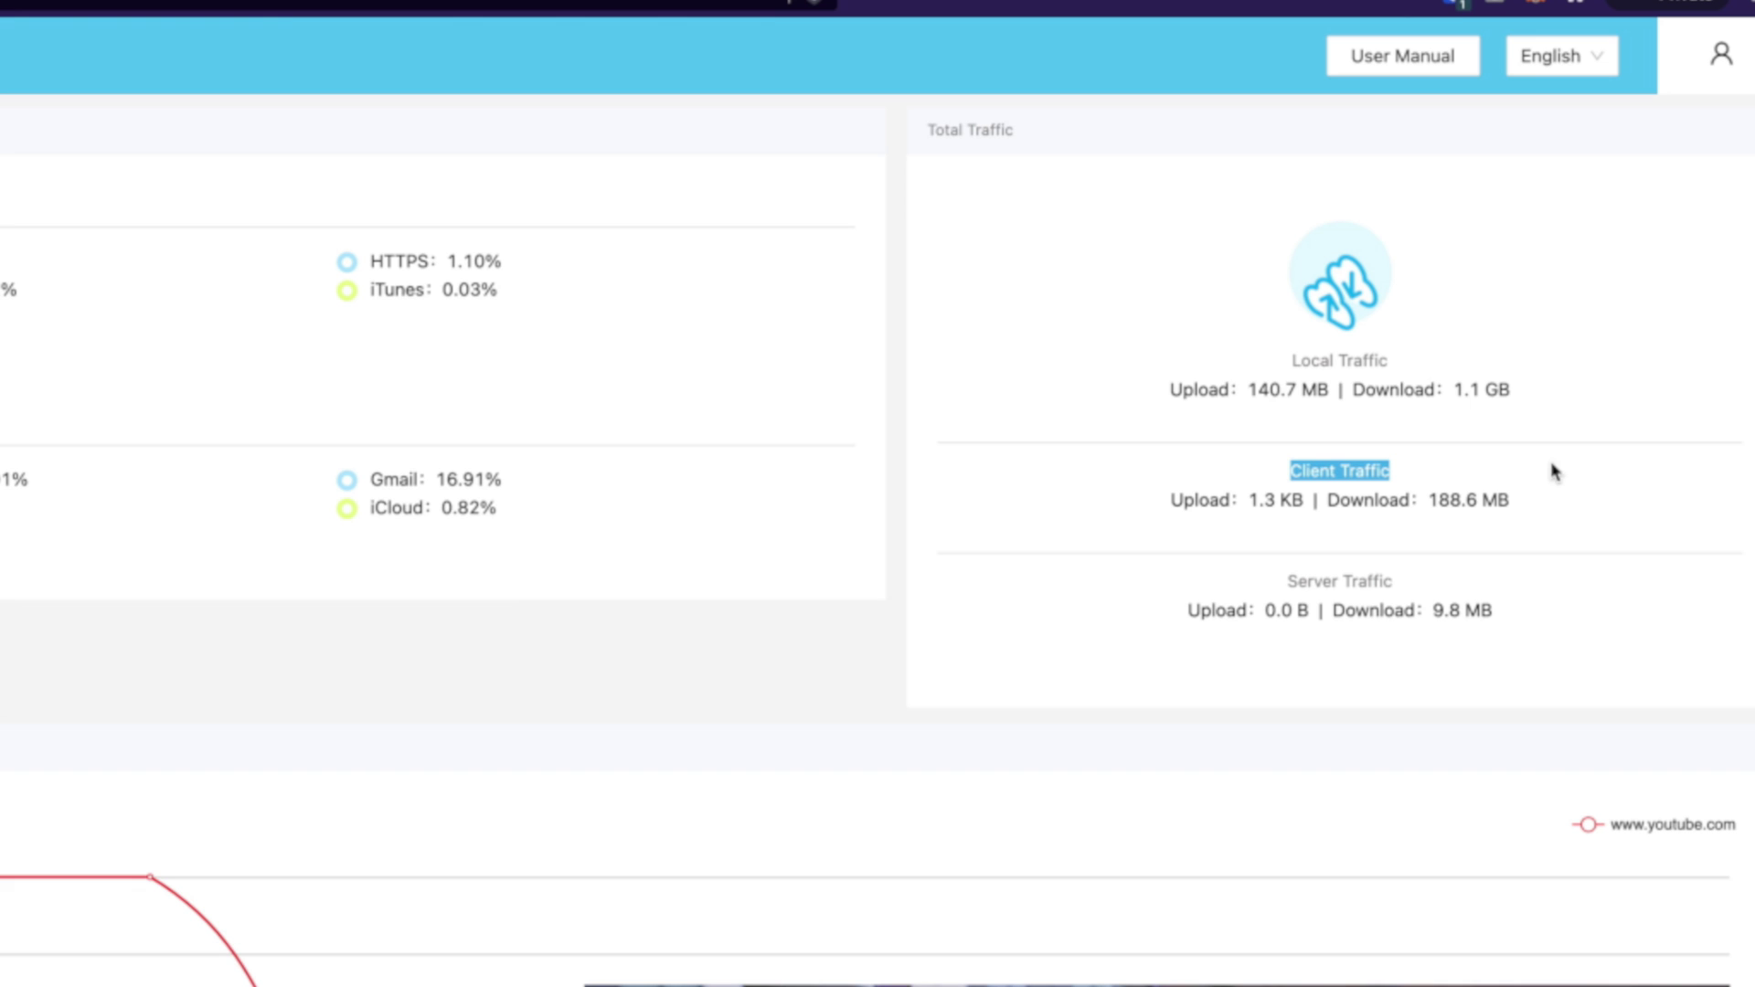
pyautogui.moveTo(1286, 583); pyautogui.dragTo(1480, 588)
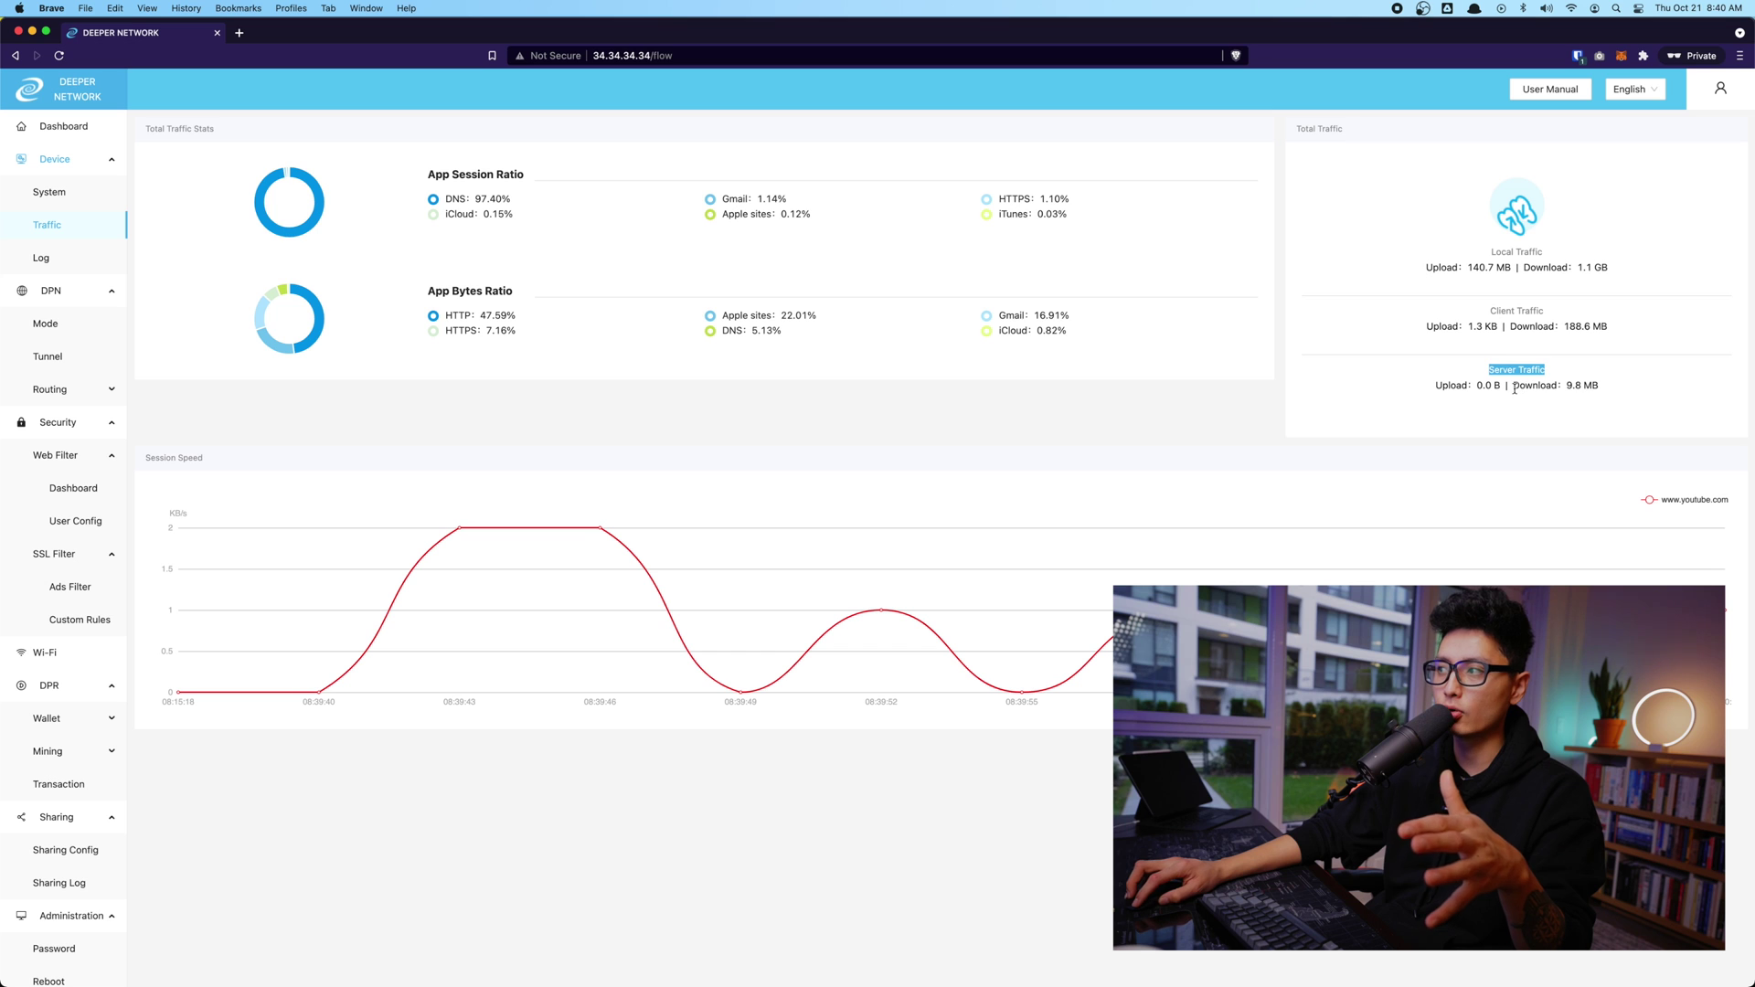
pyautogui.moveTo(1332, 610); pyautogui.dragTo(1452, 614)
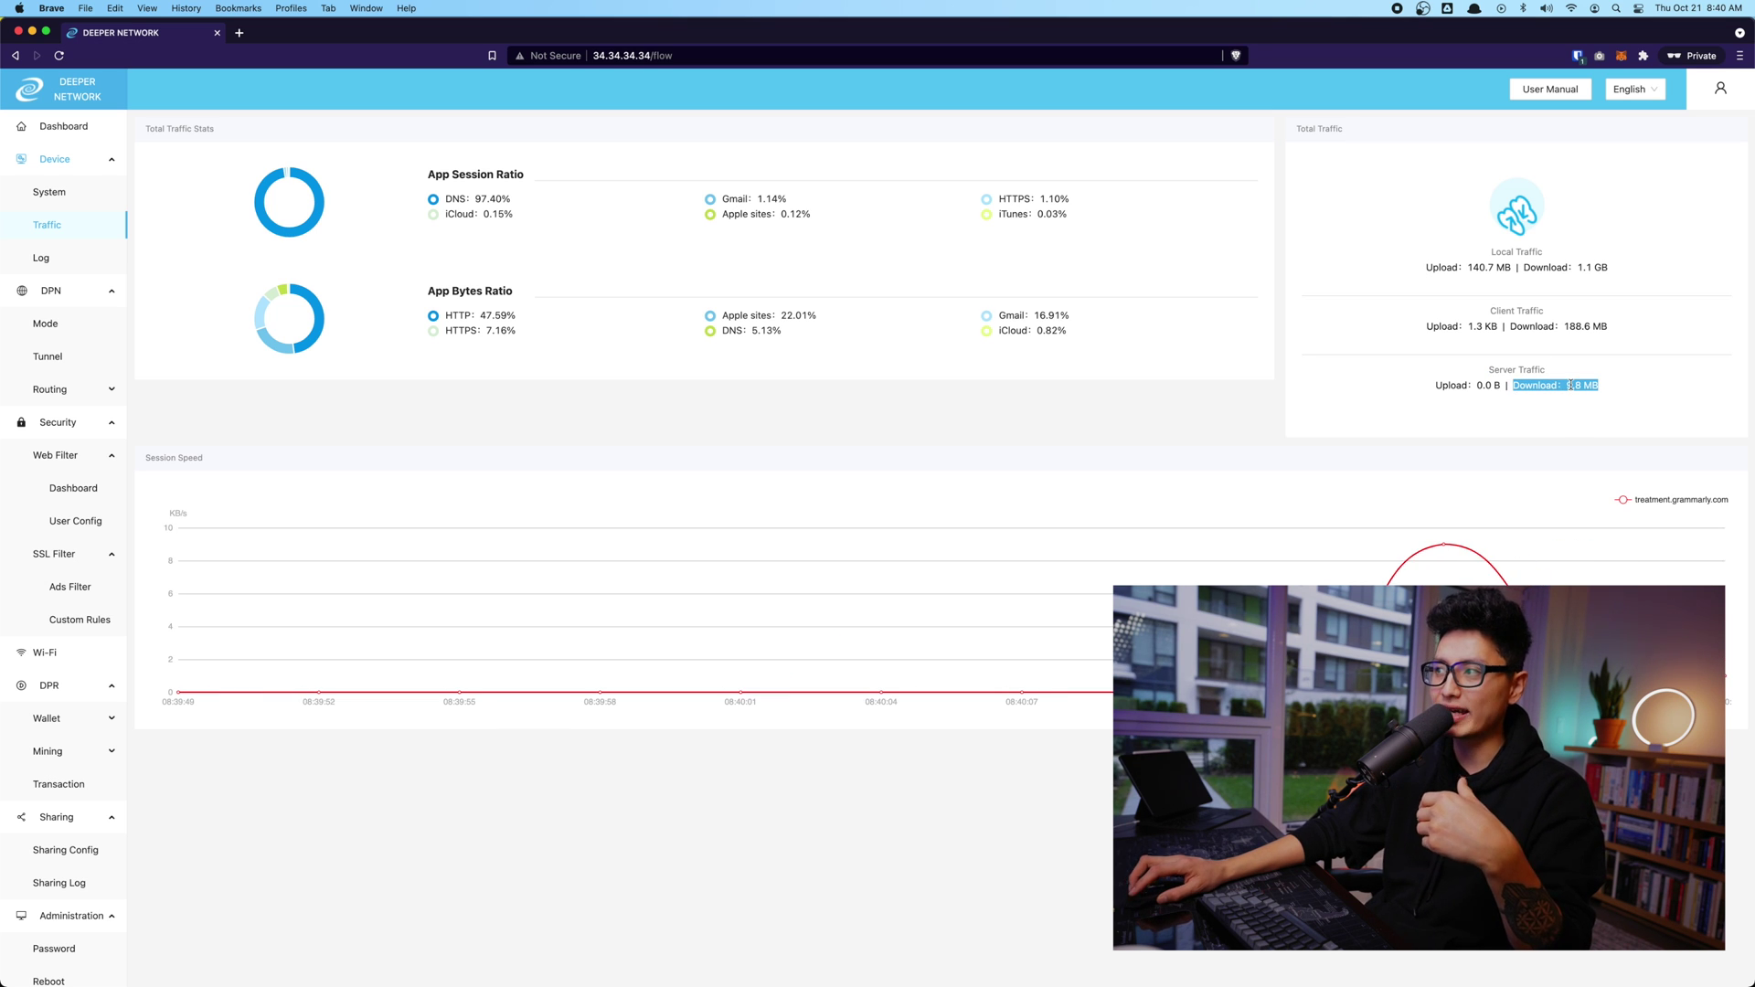
# Review the event log and DPN mode options, keep smart route, and return to Tunnel.
pyautogui.click(37, 259)
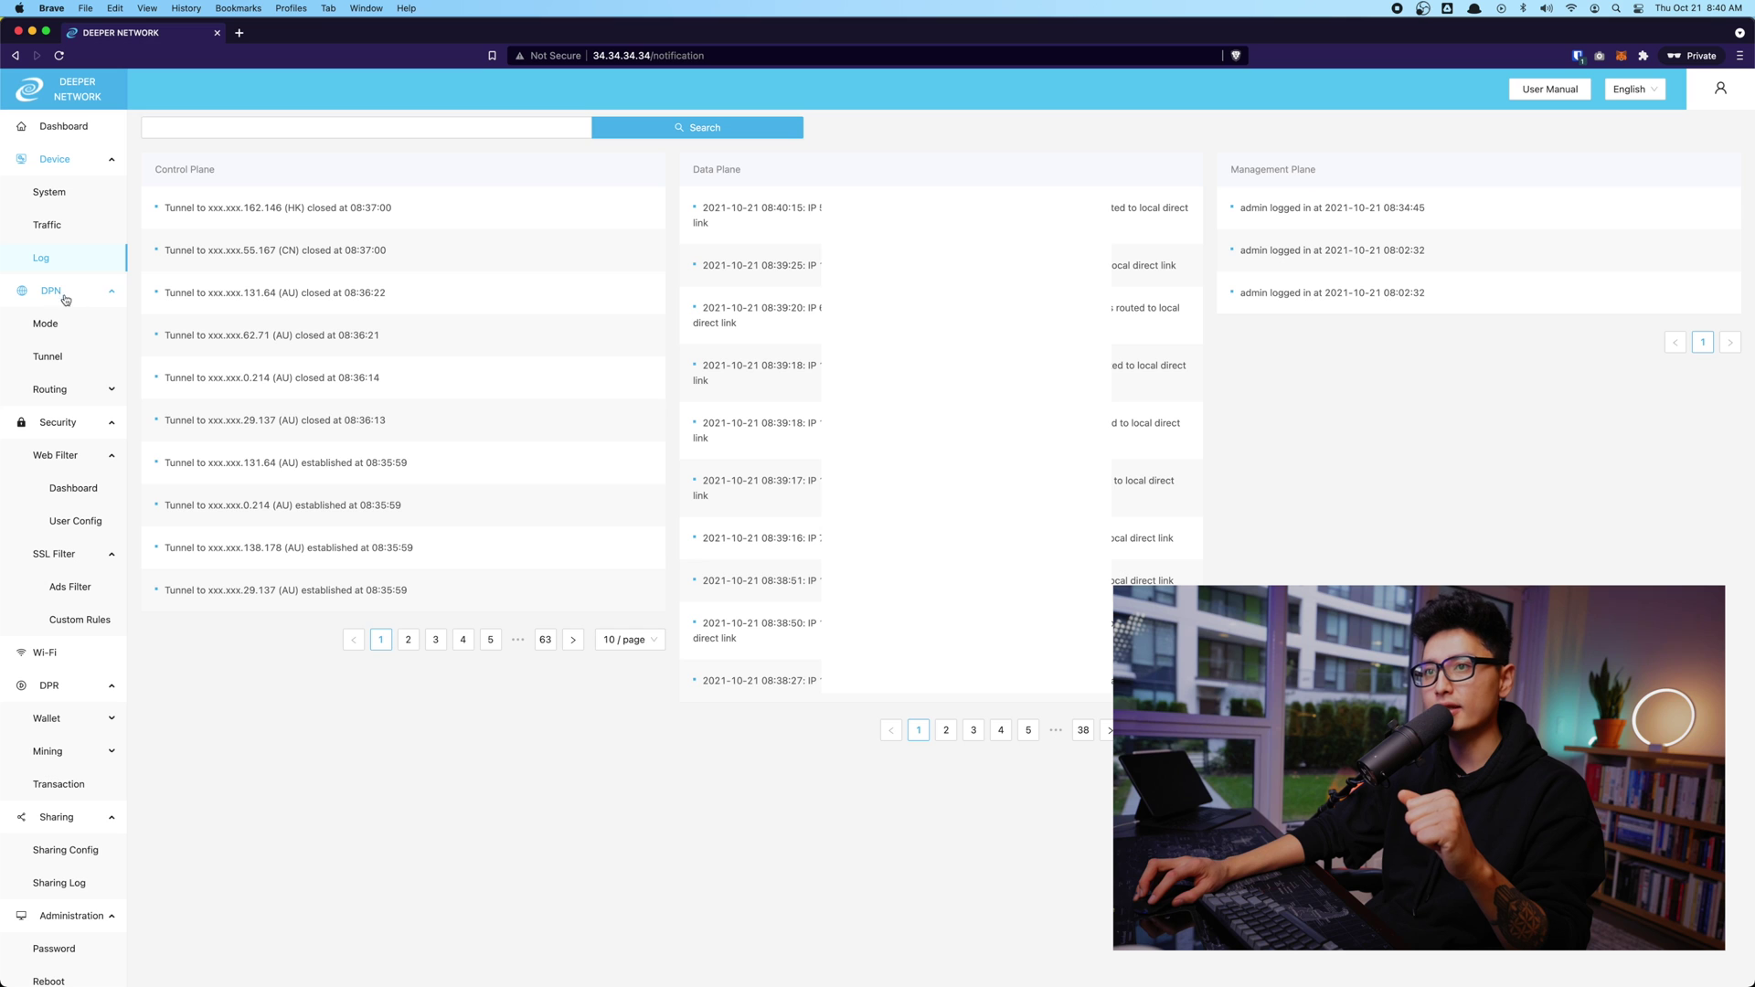
pyautogui.click(61, 335)
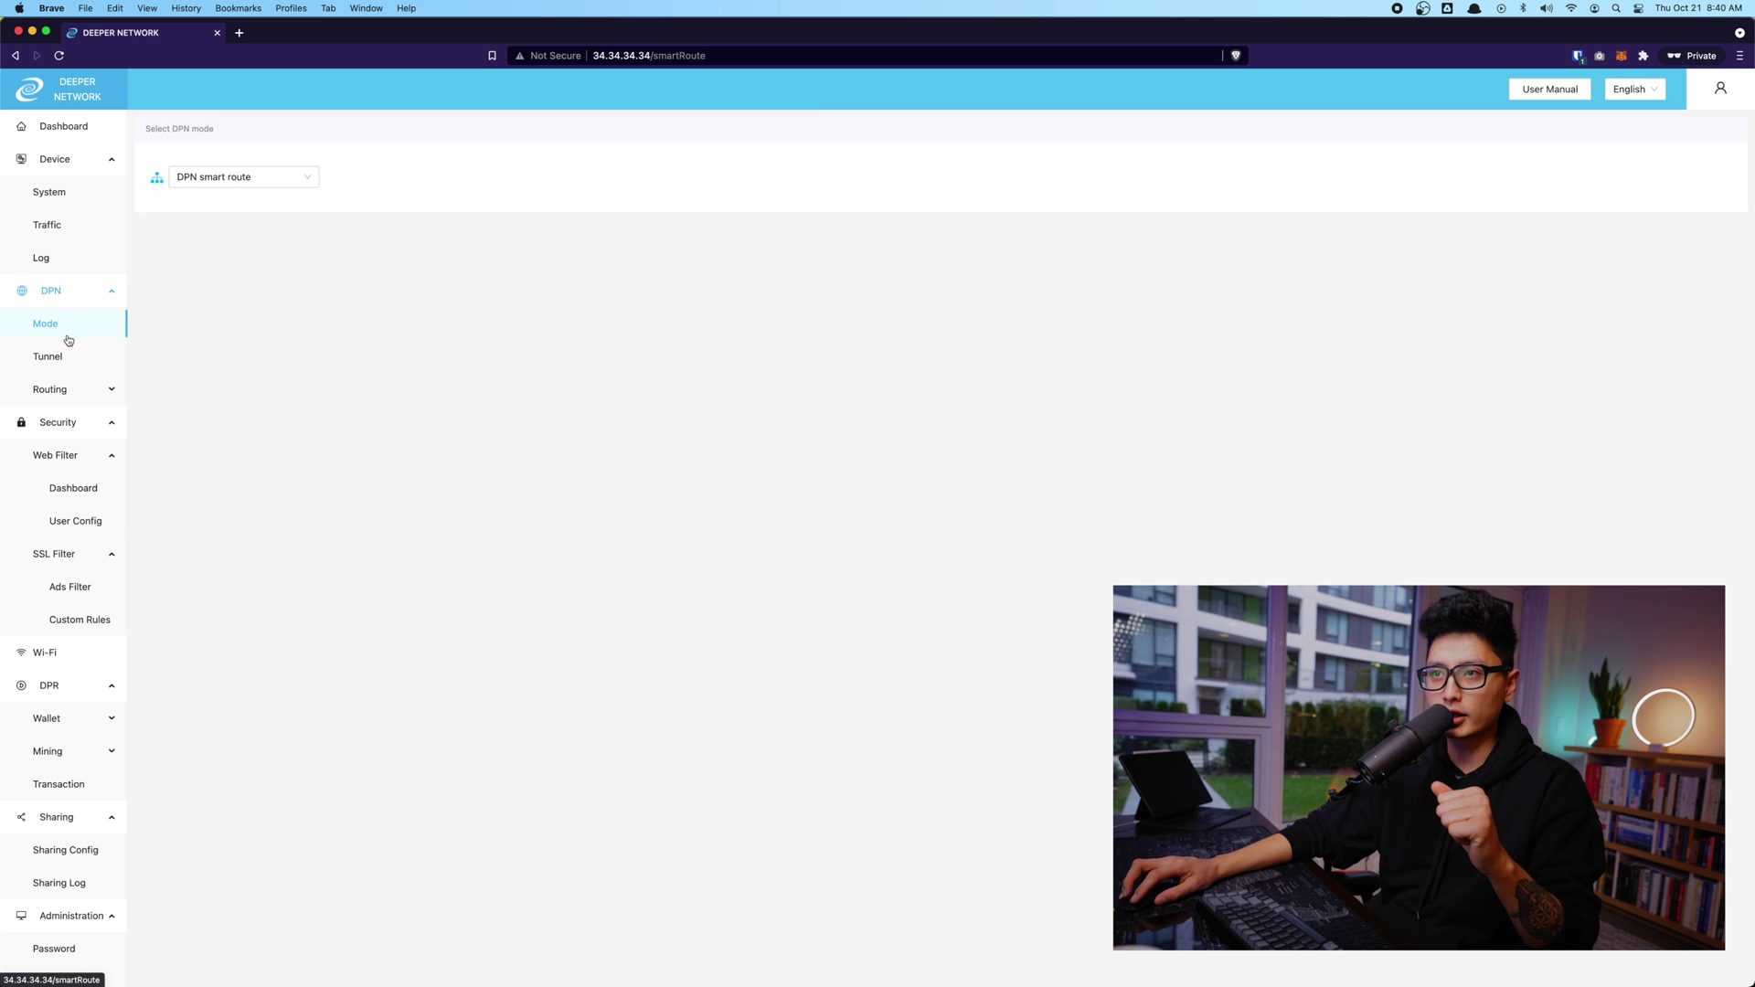
pyautogui.click(301, 181)
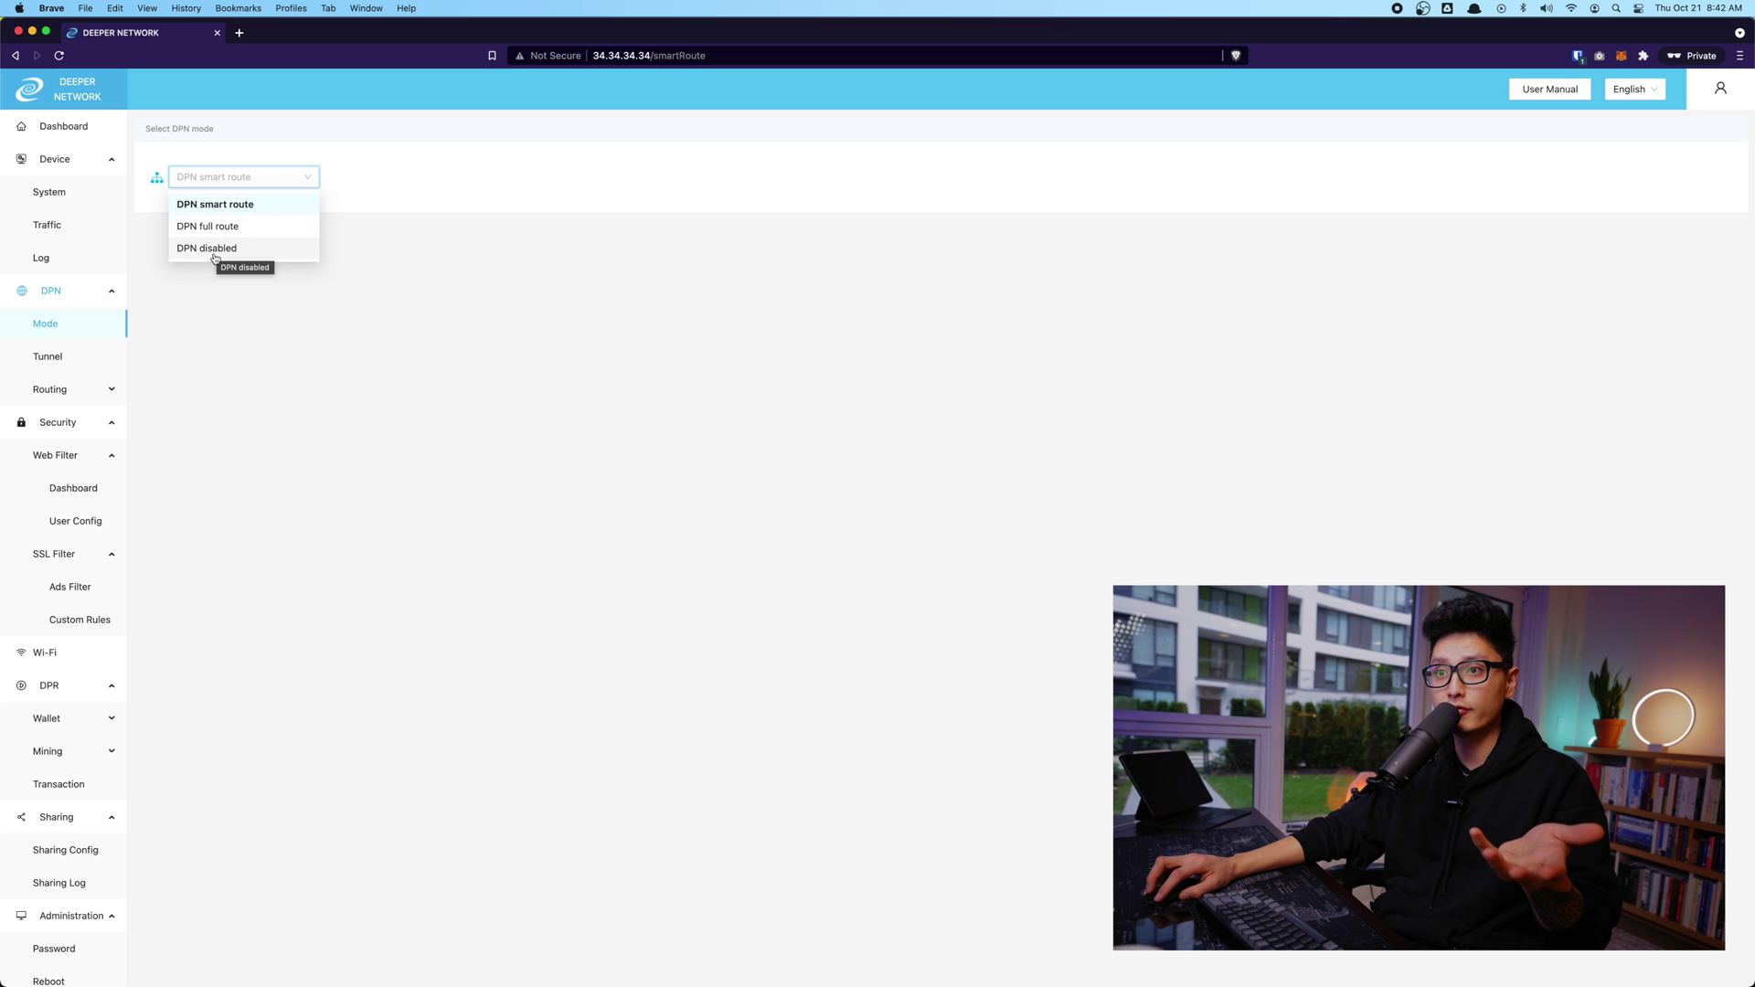
pyautogui.click(46, 356)
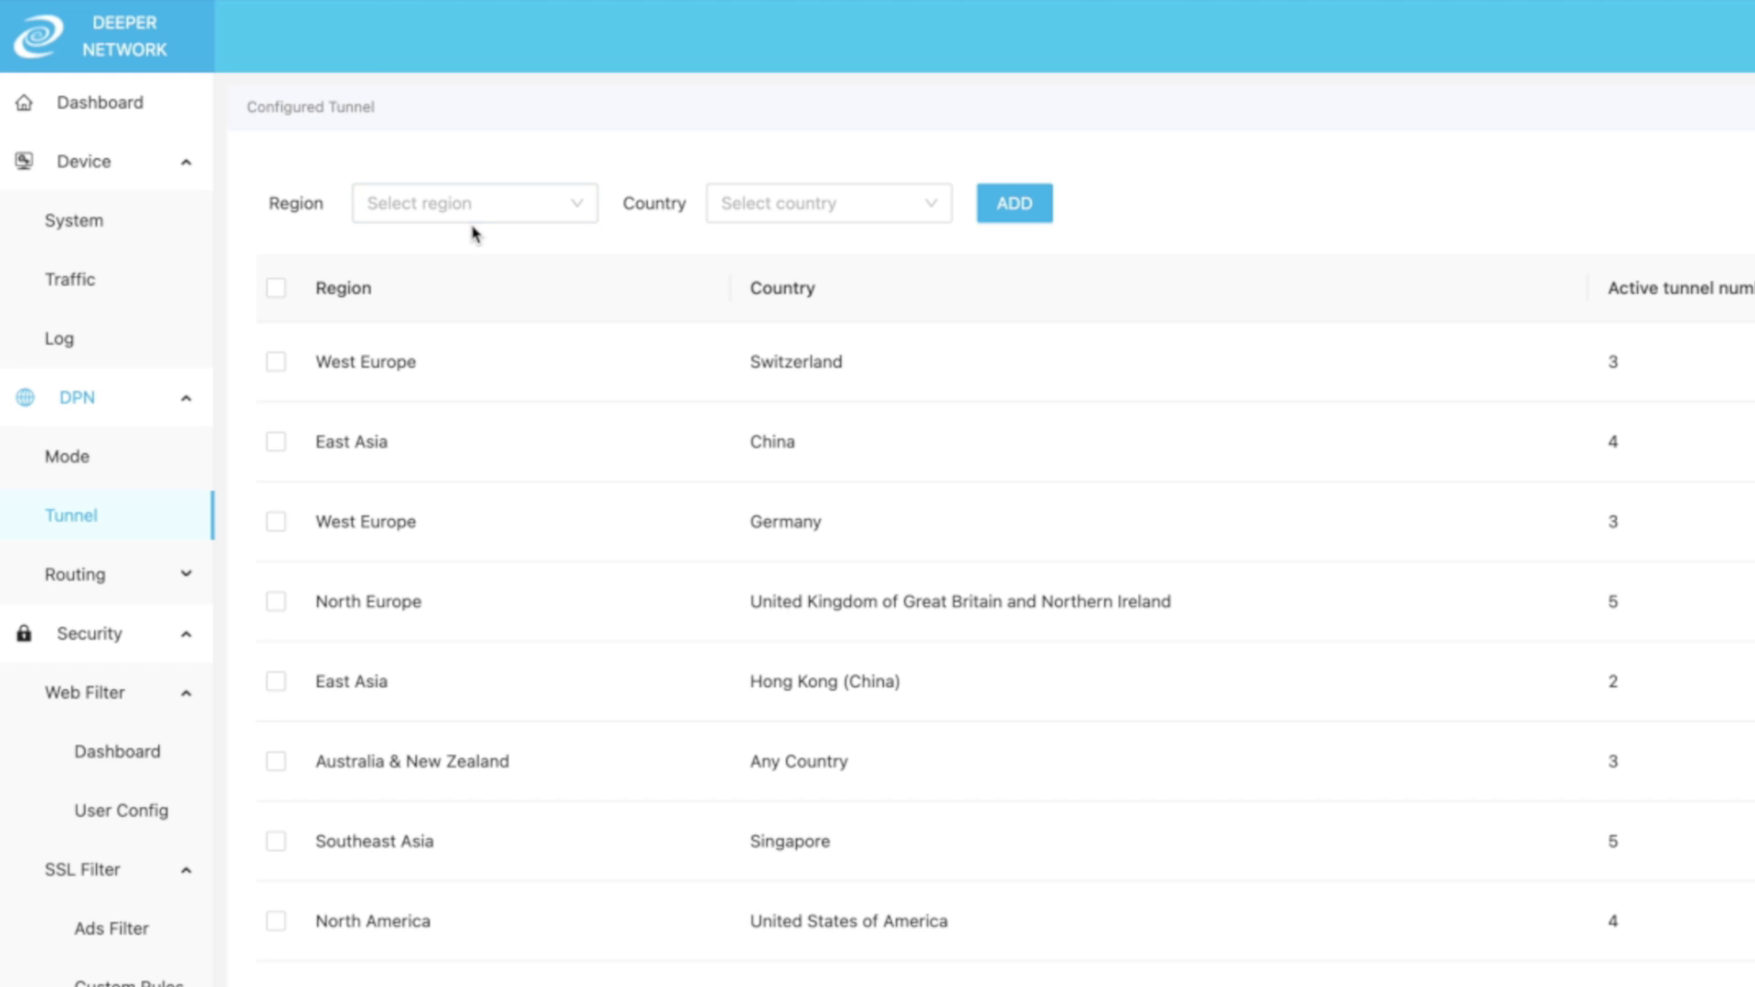
pyautogui.click(376, 199)
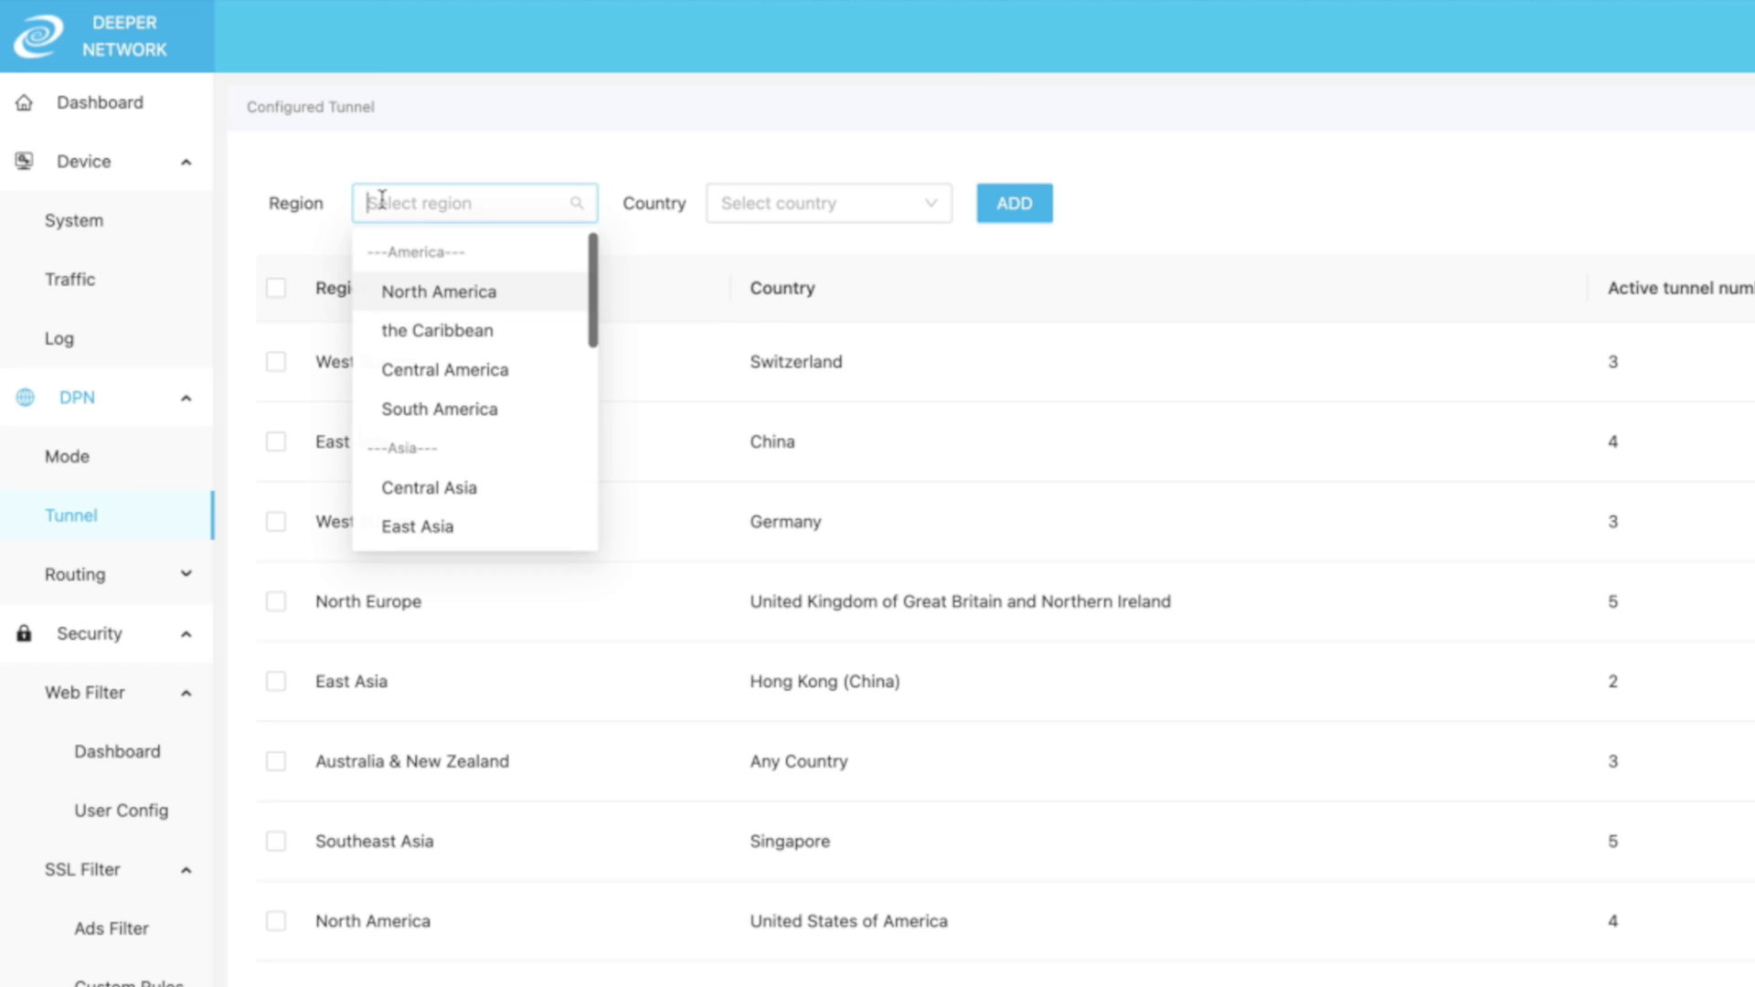
pyautogui.scroll(-3, 443, 375)
pyautogui.scroll(-4, 446, 384)
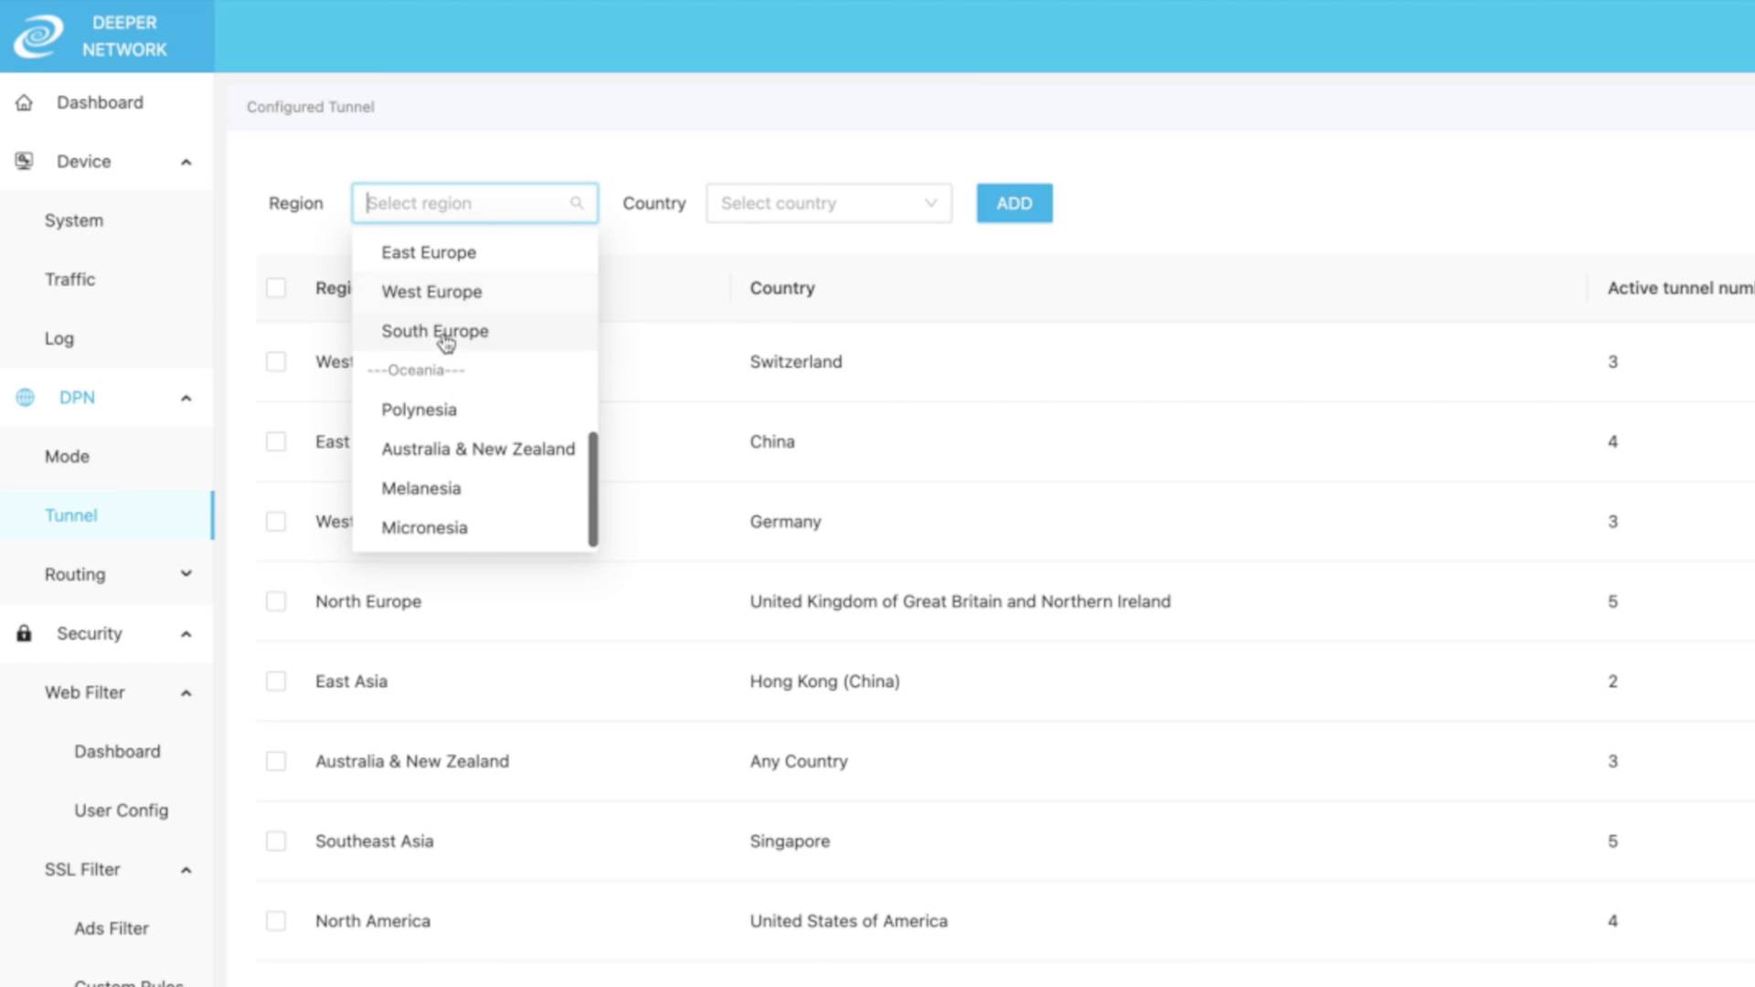
pyautogui.scroll(8, 447, 341)
pyautogui.click(450, 291)
pyautogui.click(804, 201)
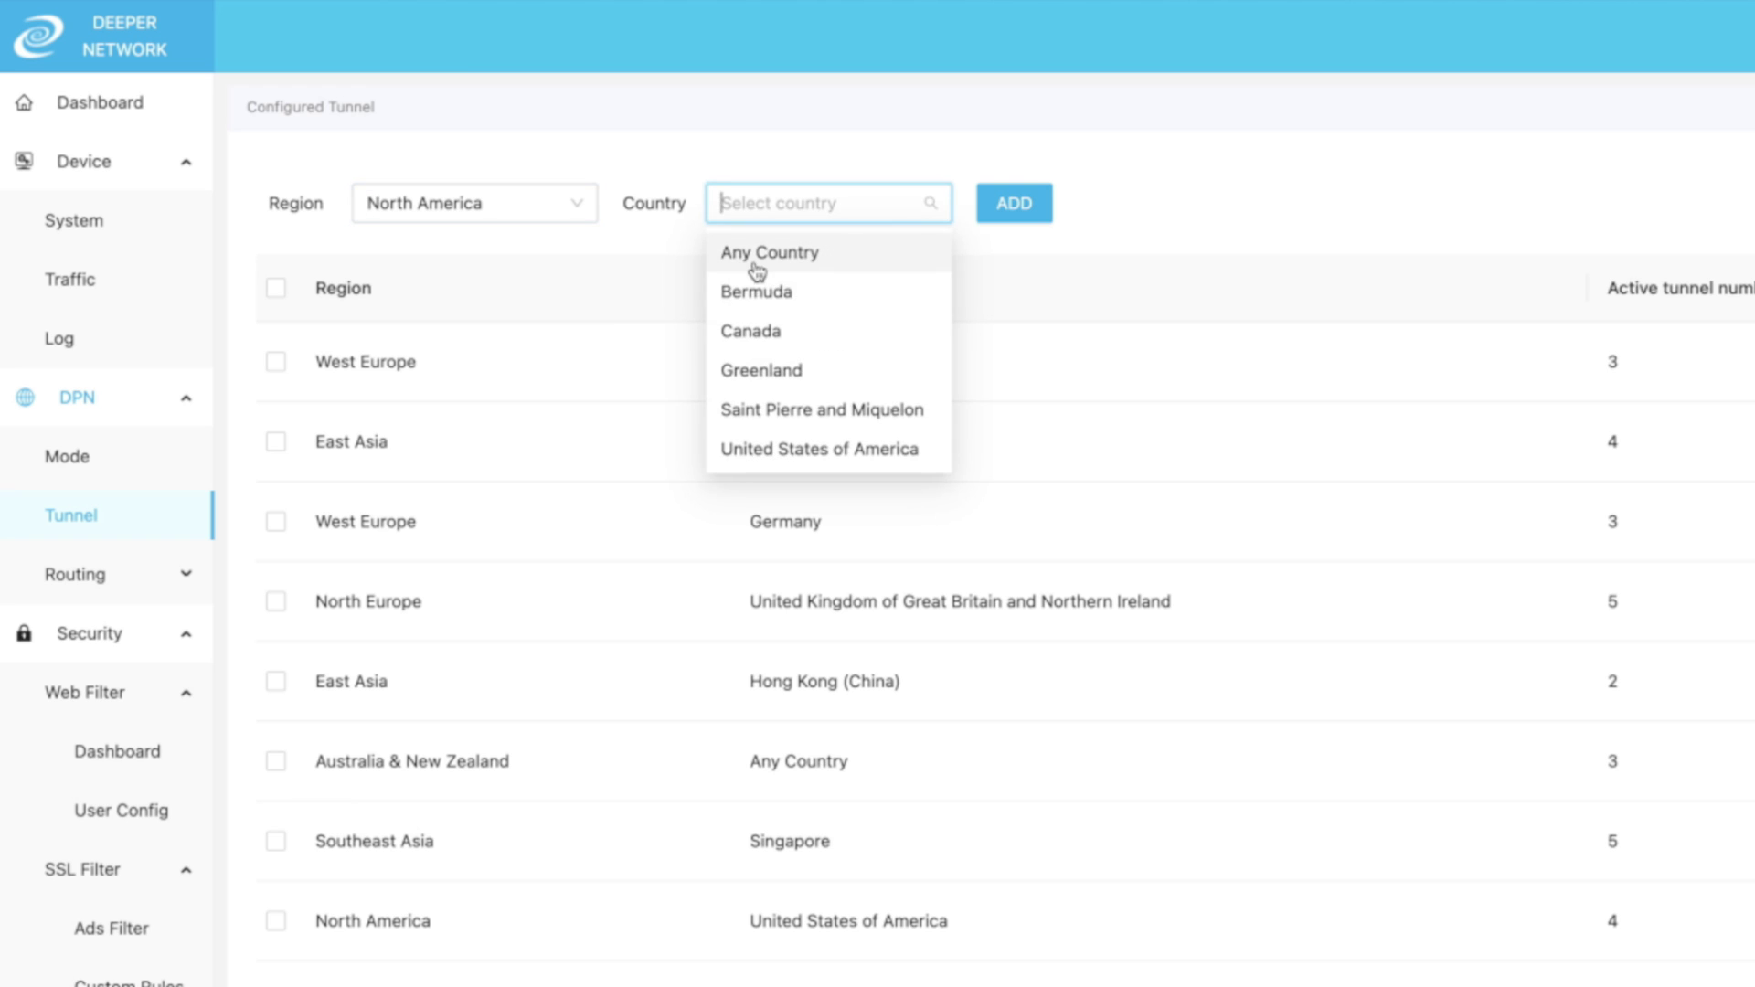
pyautogui.click(1277, 212)
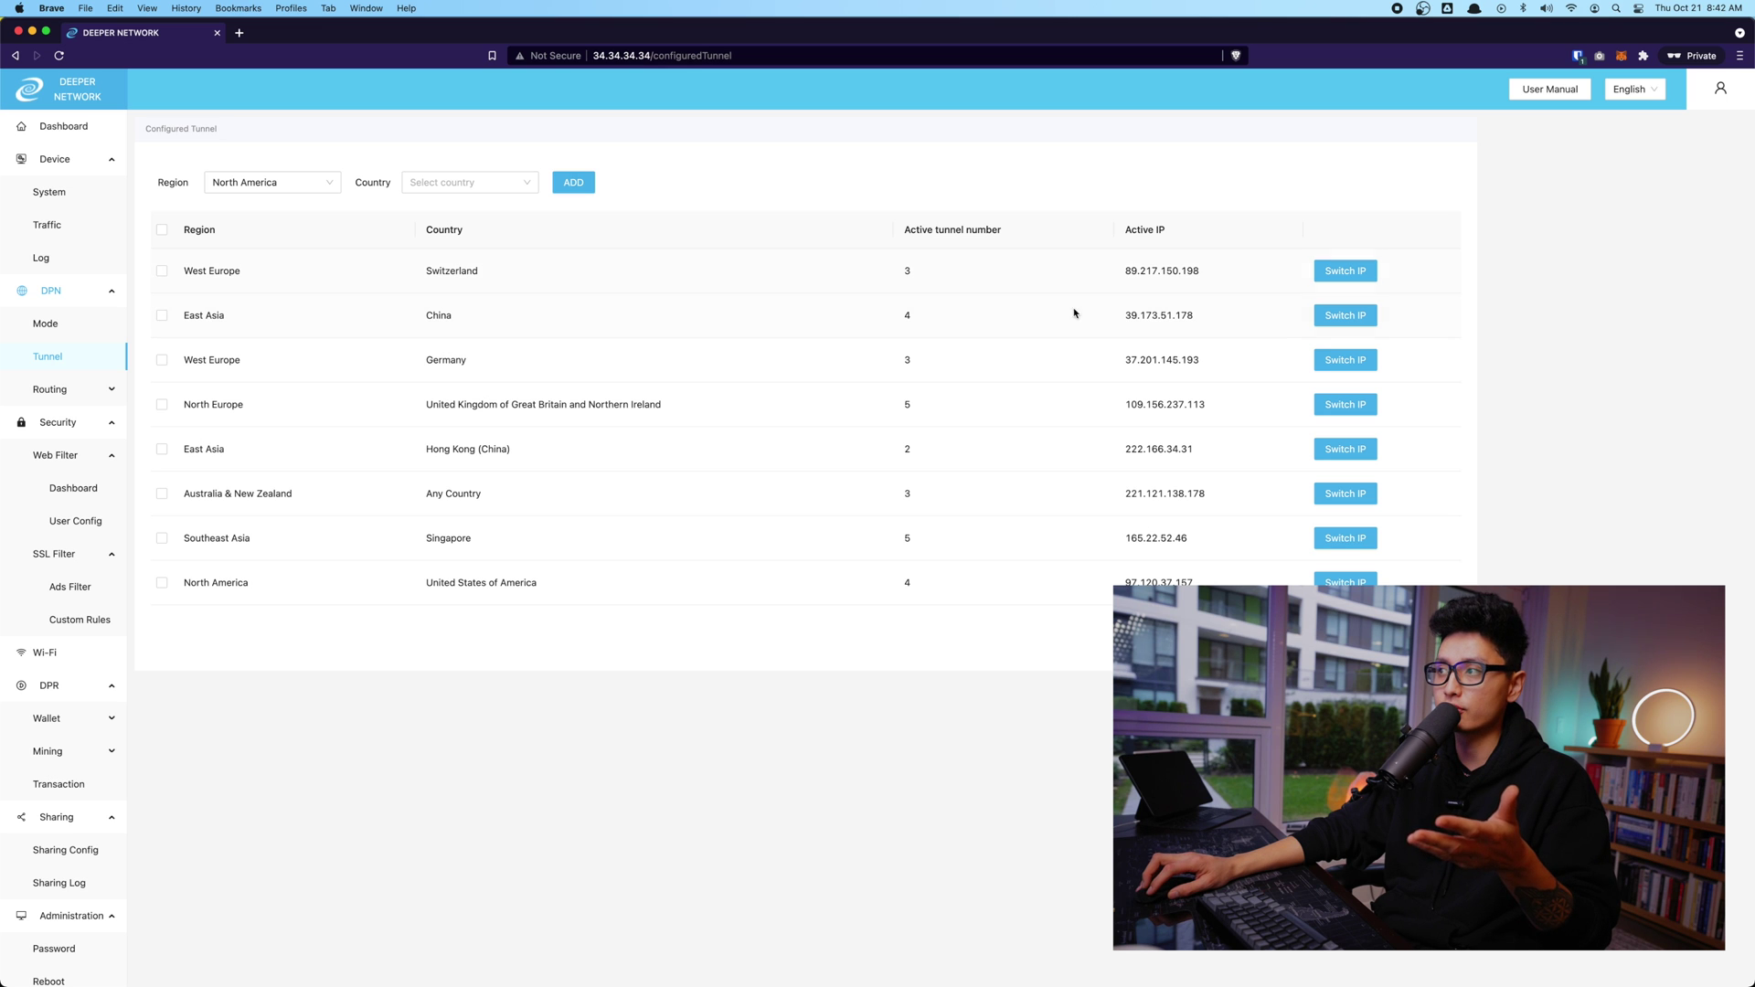
pyautogui.click(1345, 359)
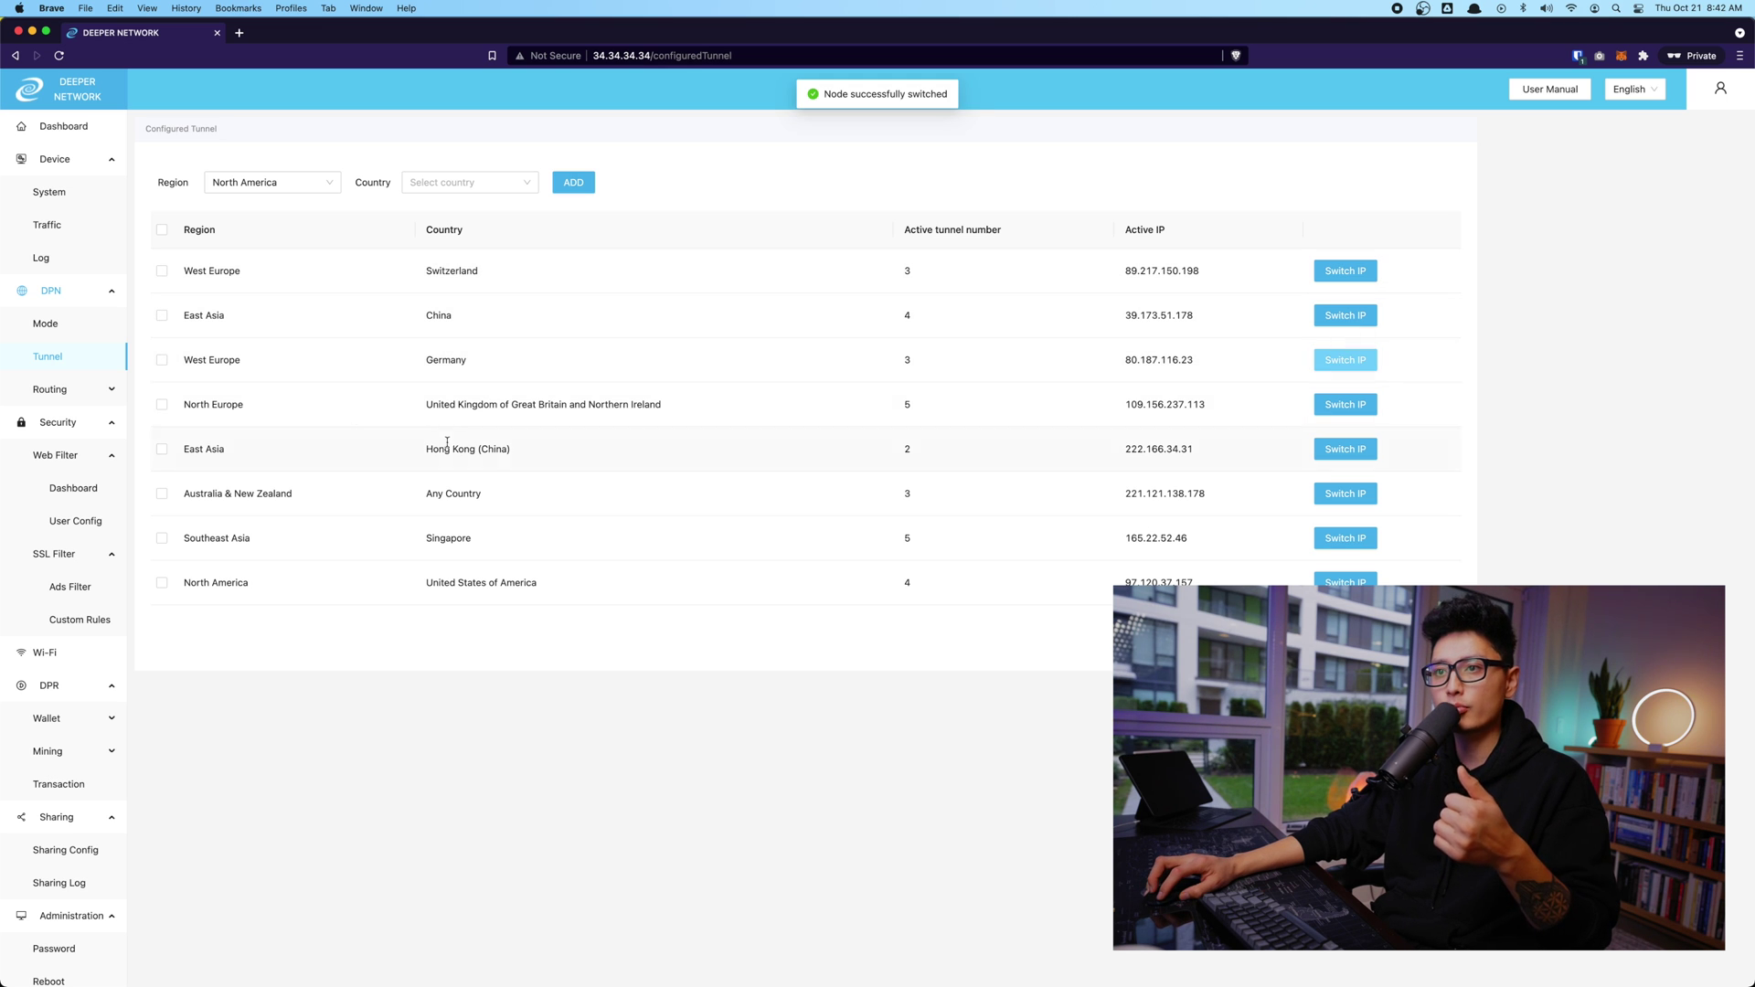
pyautogui.click(92, 397)
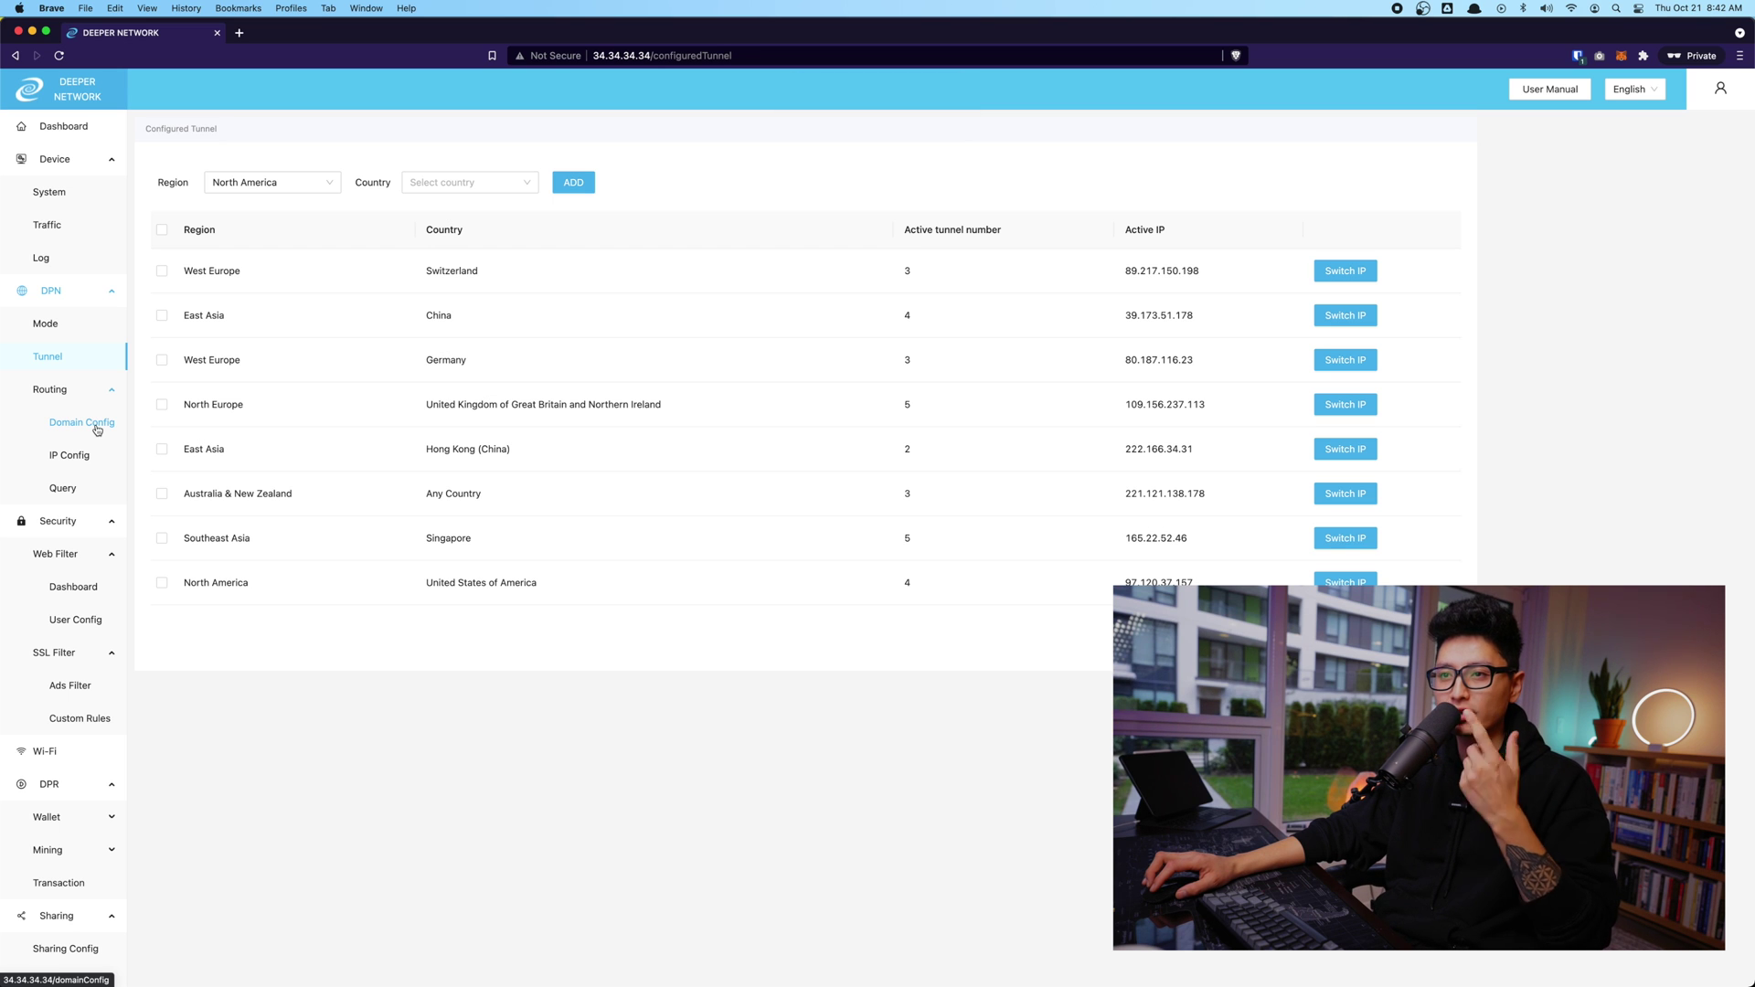
pyautogui.click(97, 428)
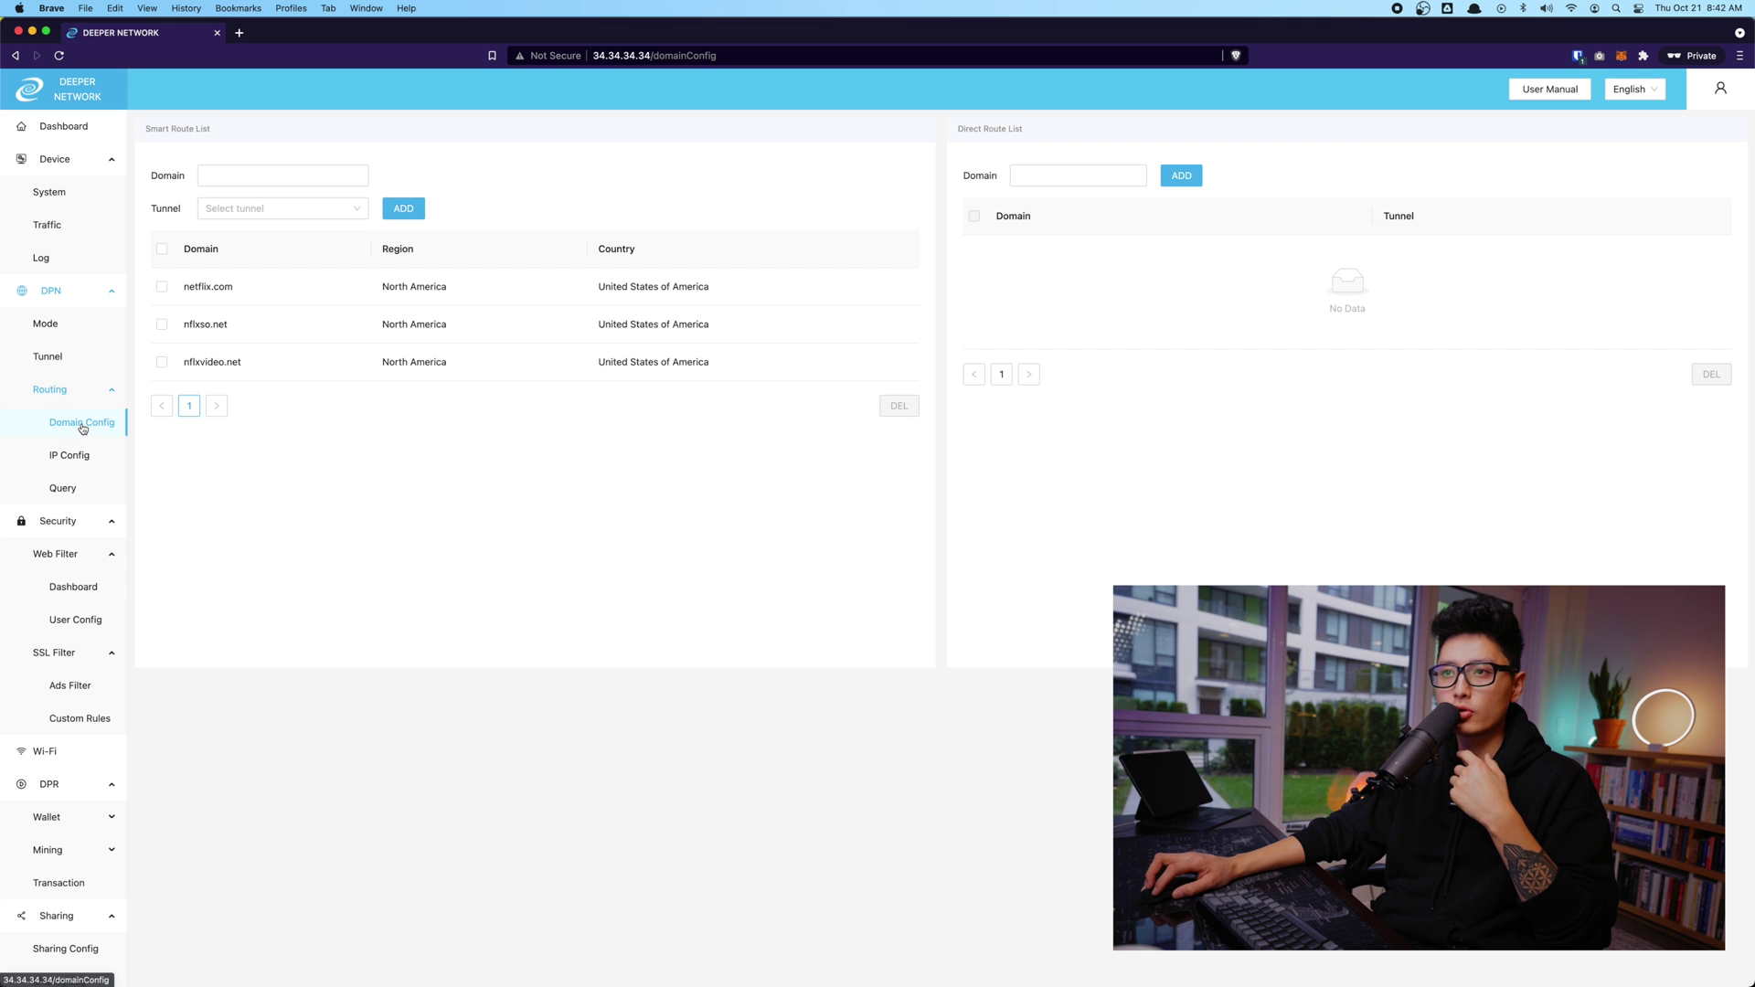
pyautogui.moveTo(241, 291); pyautogui.dragTo(182, 289)
pyautogui.hotkey('ctrl', 'c')
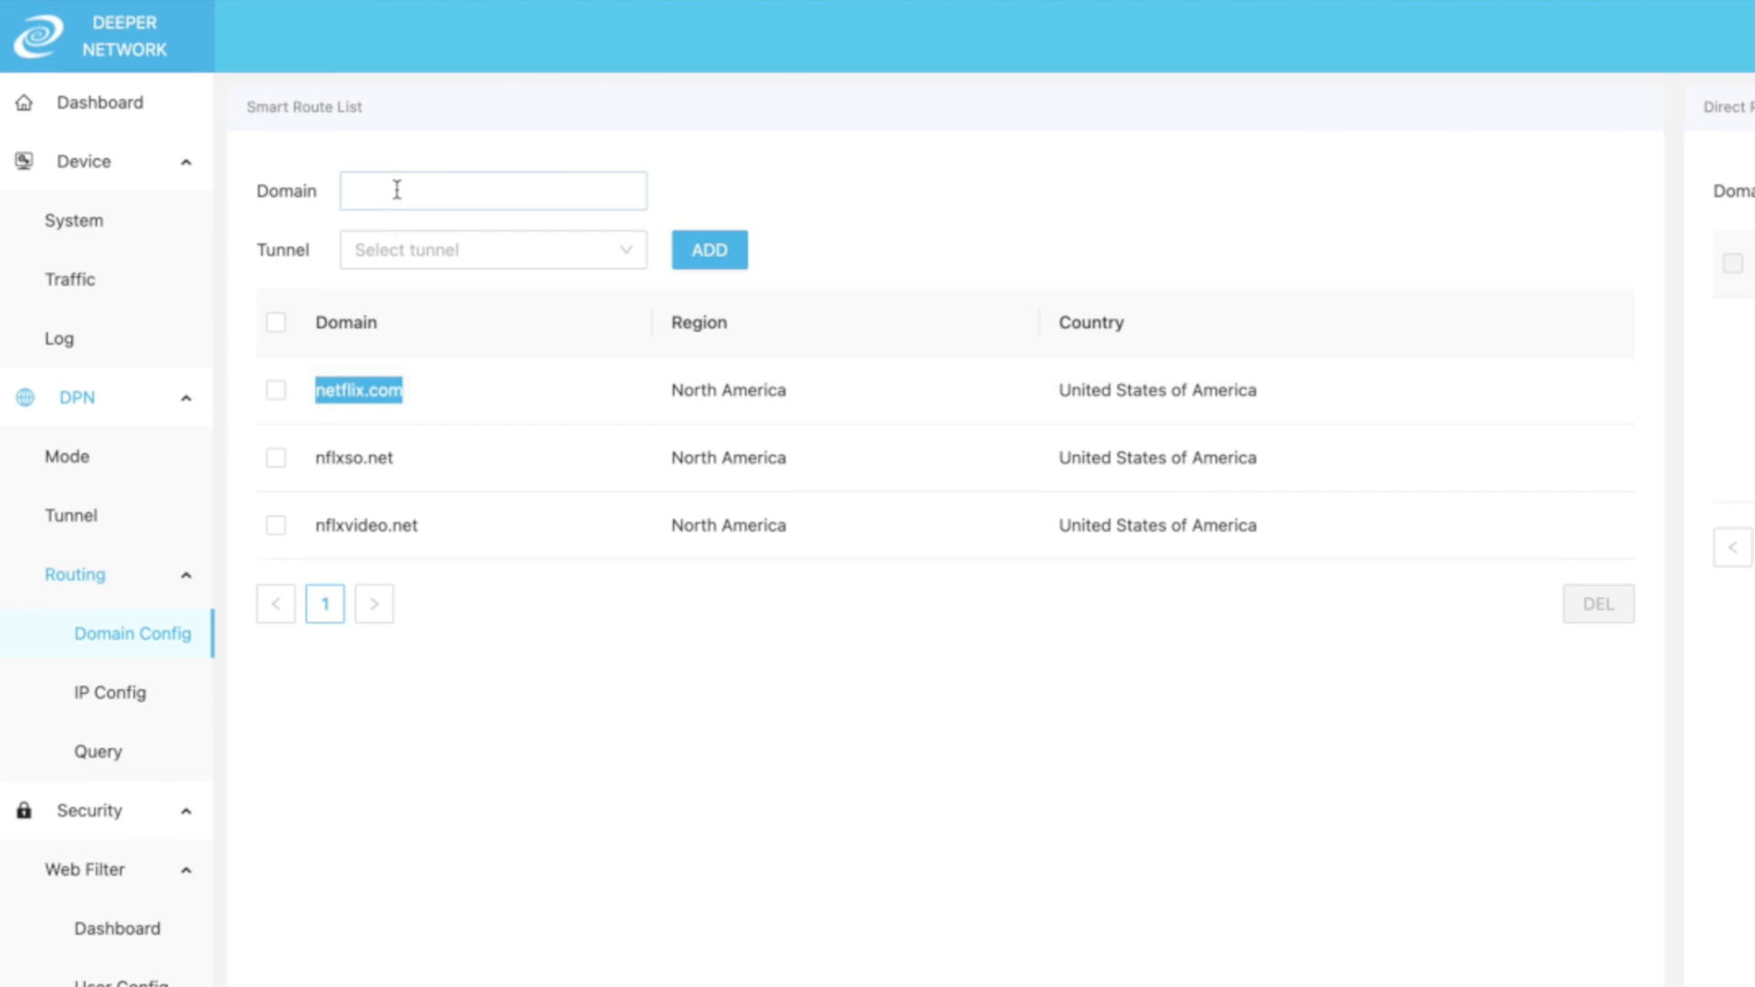
pyautogui.click(397, 189)
pyautogui.hotkey('ctrl', 'v')
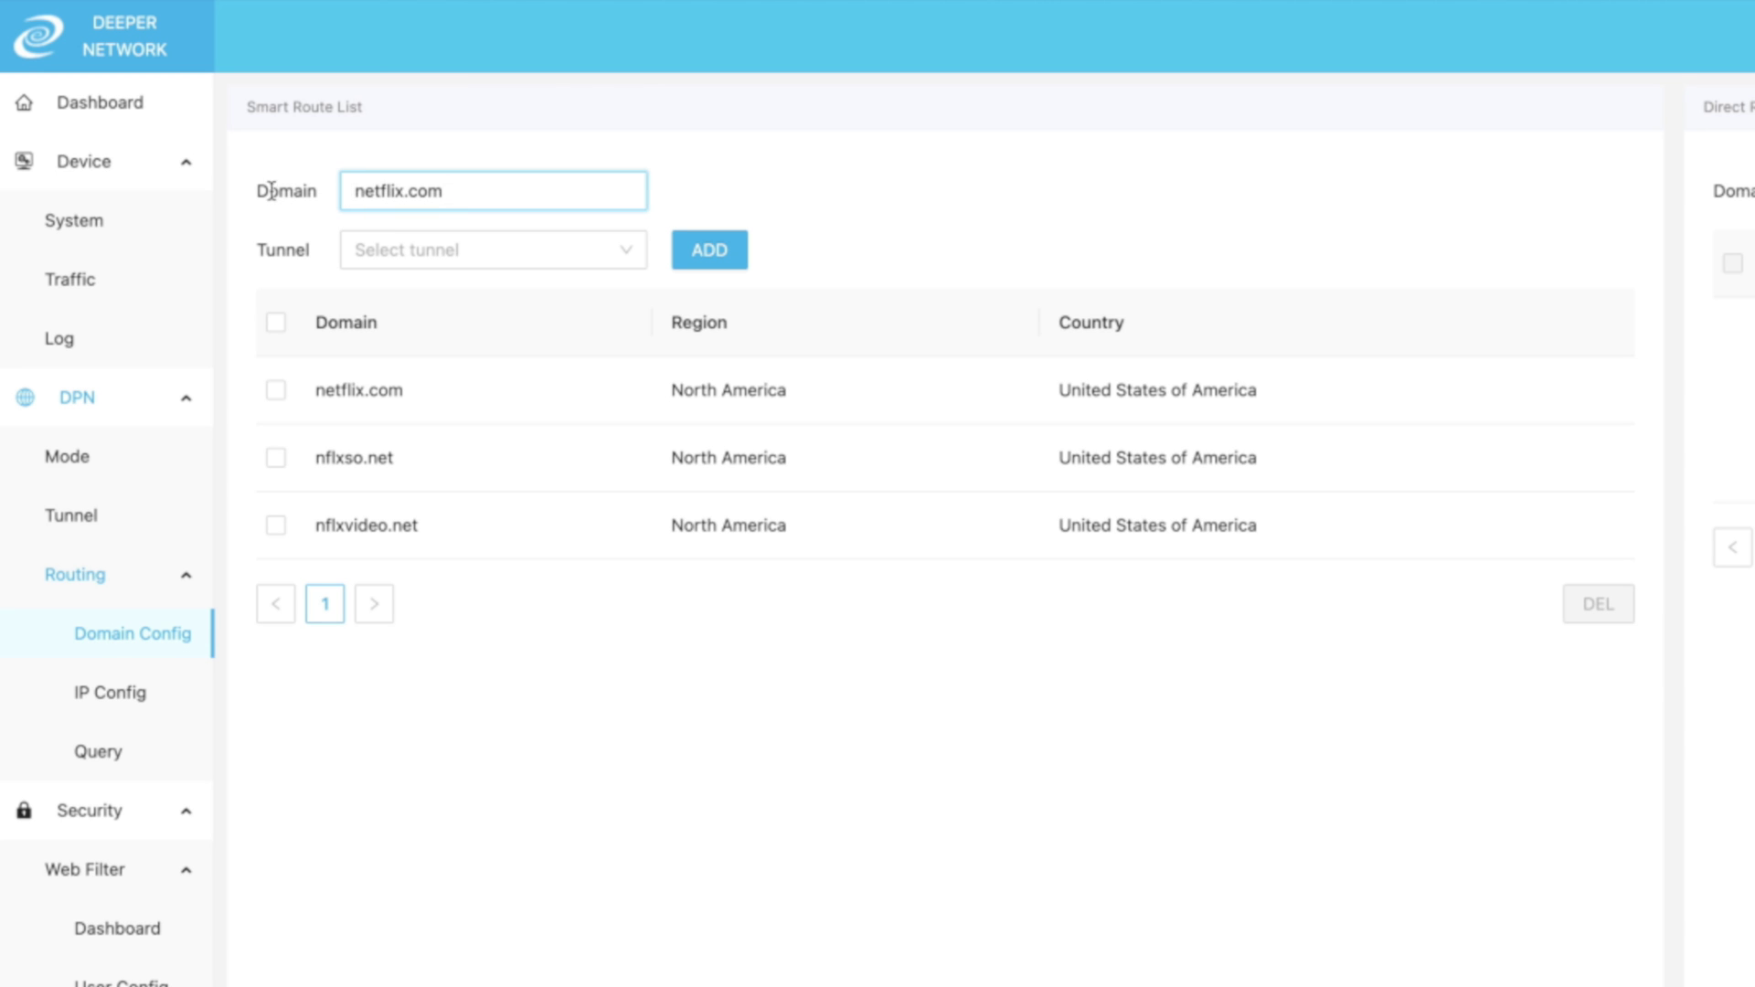
pyautogui.click(379, 262)
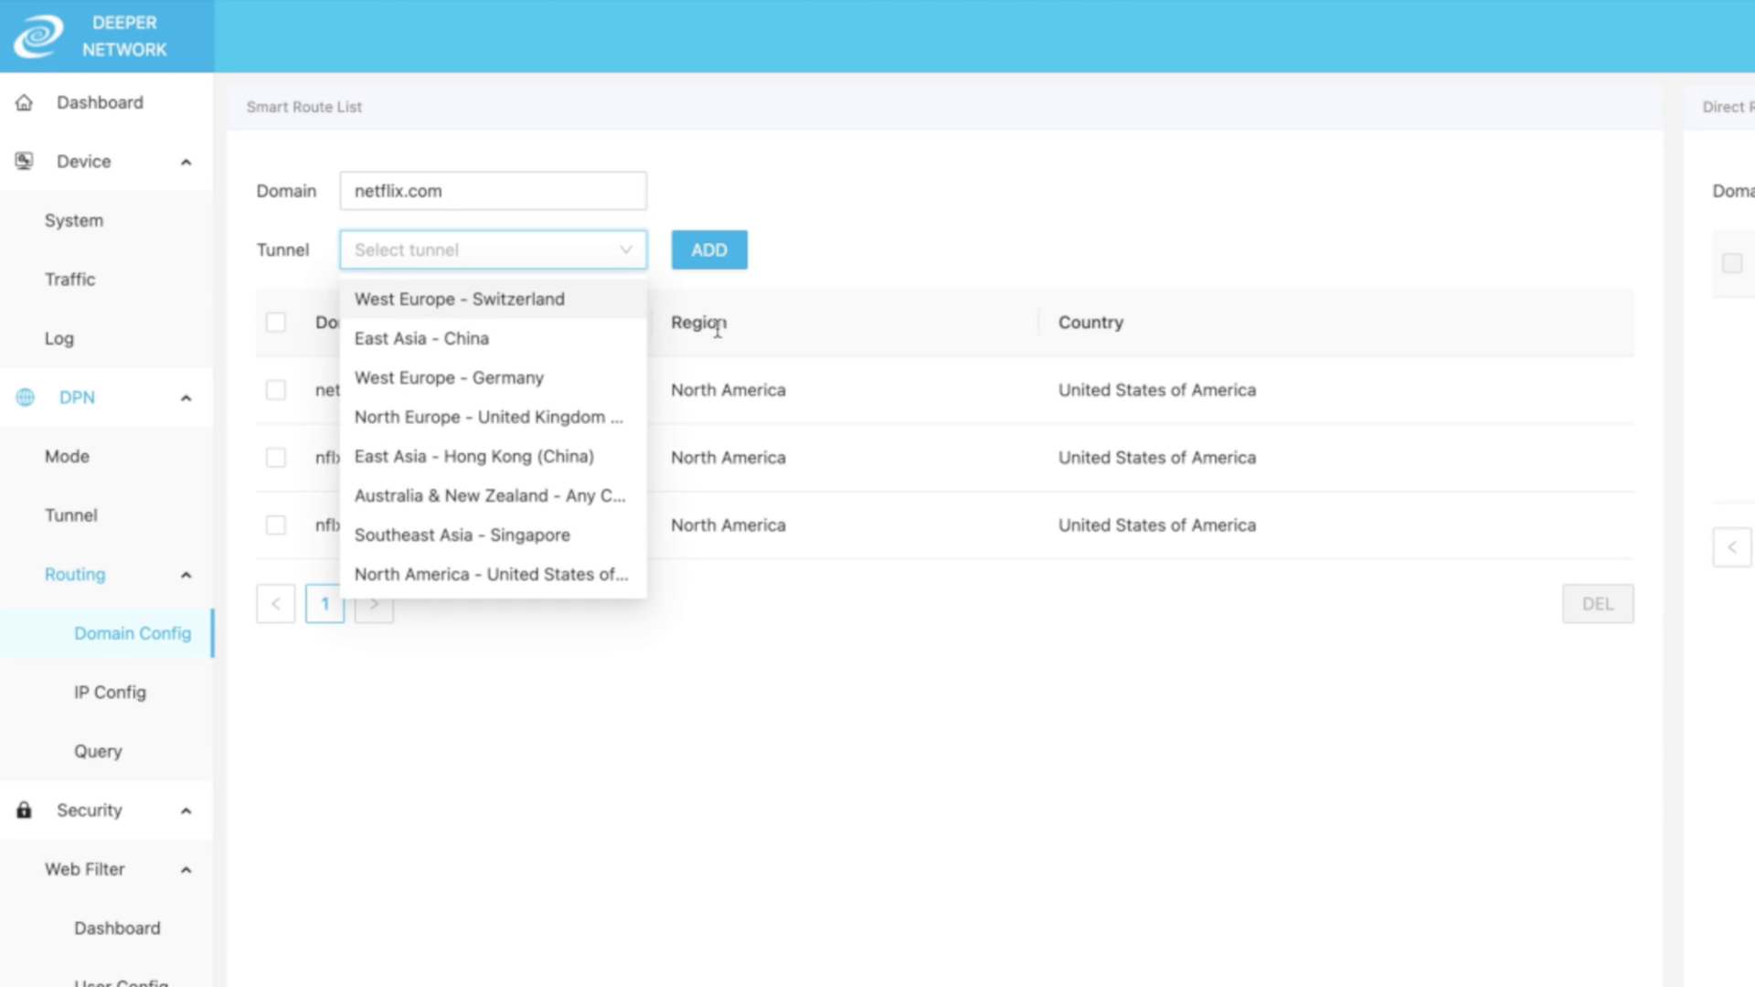
pyautogui.click(810, 594)
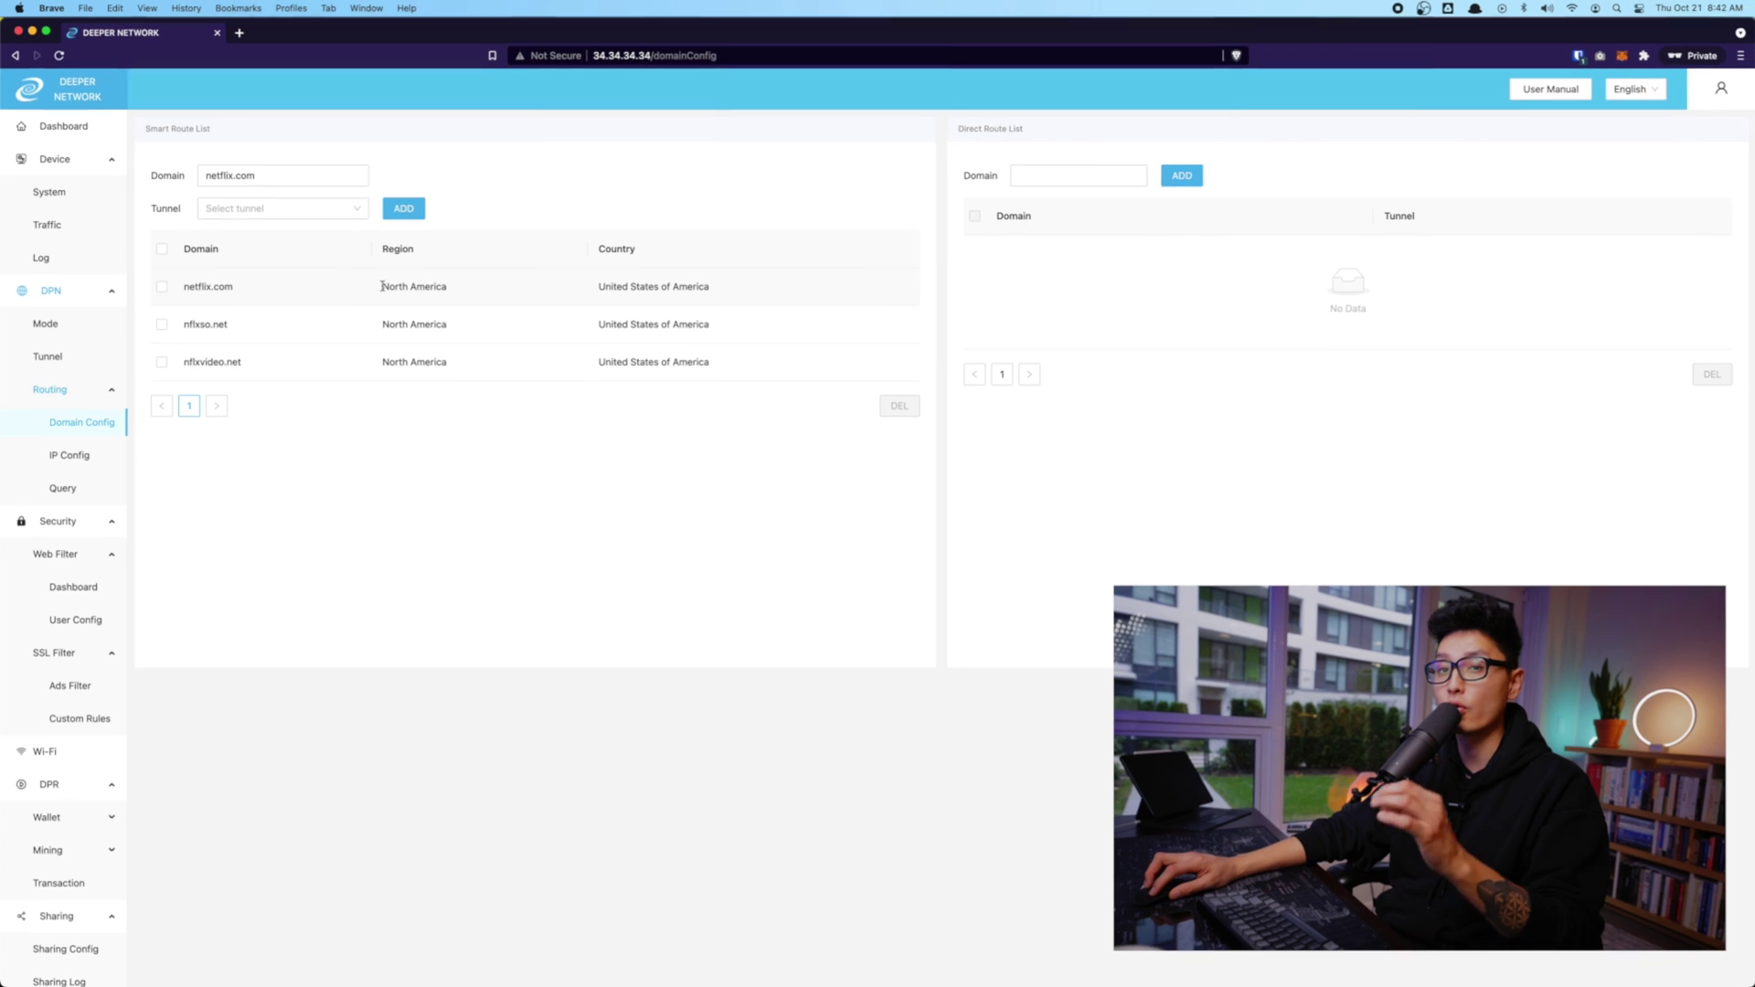
pyautogui.tripleClick(458, 293)
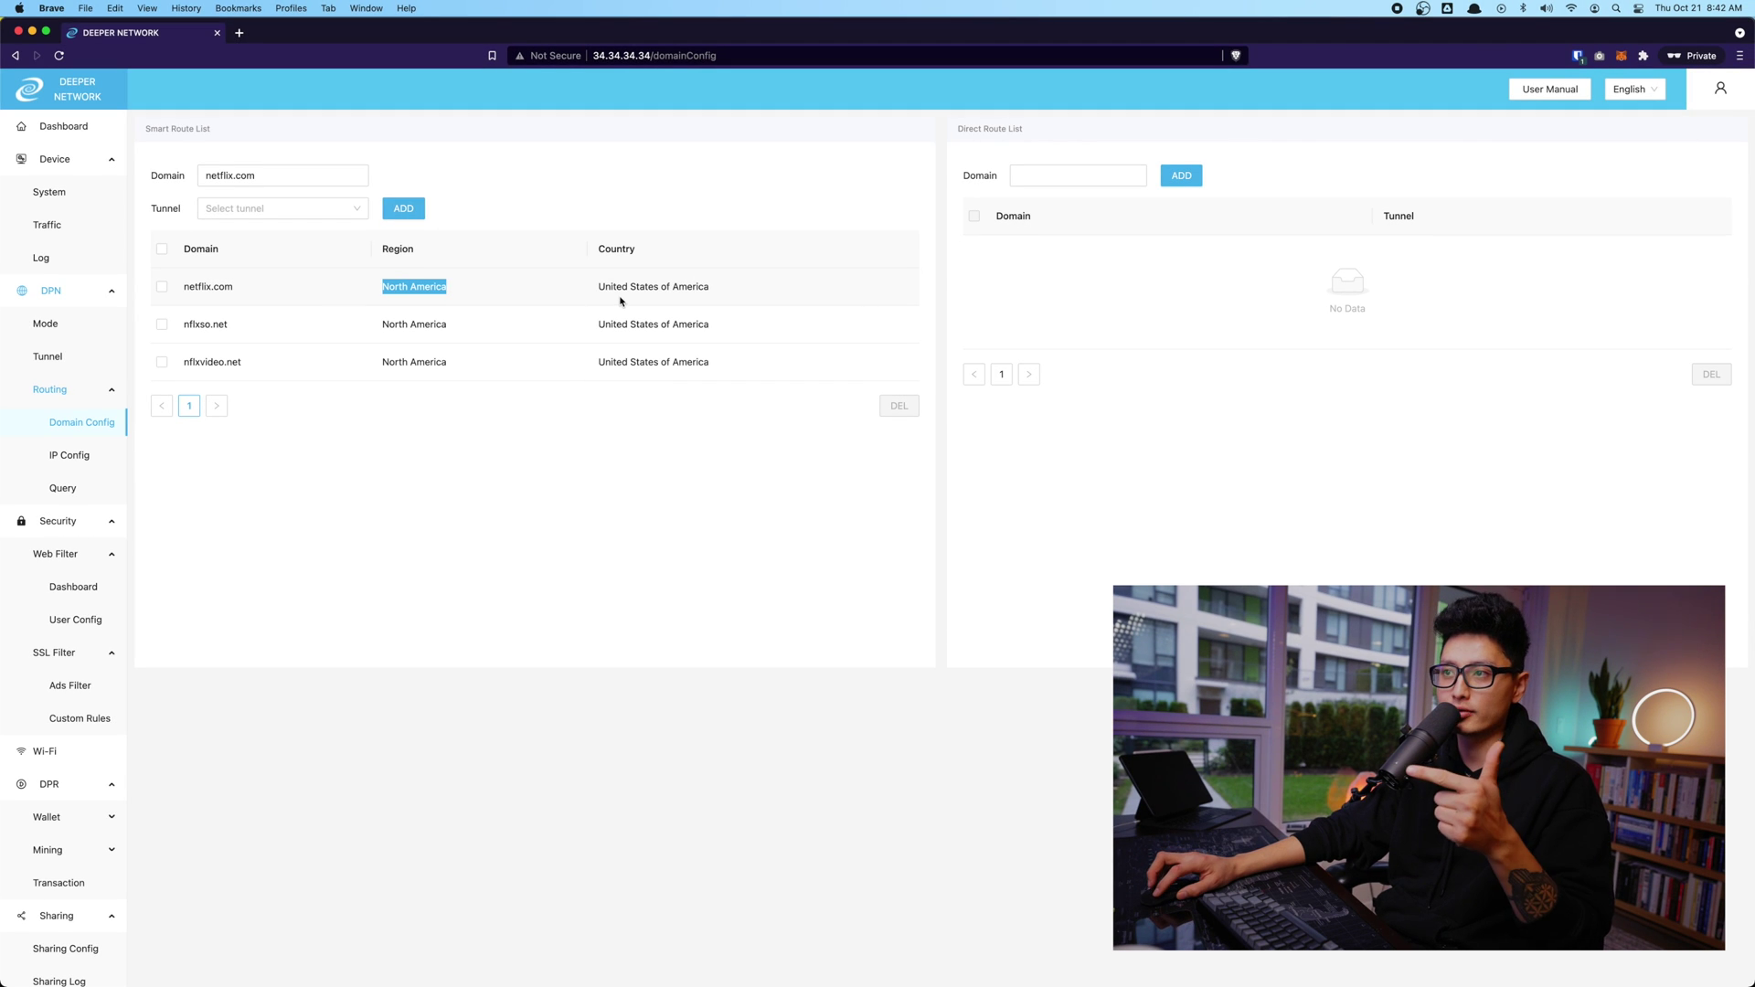
pyautogui.moveTo(605, 287); pyautogui.dragTo(781, 297)
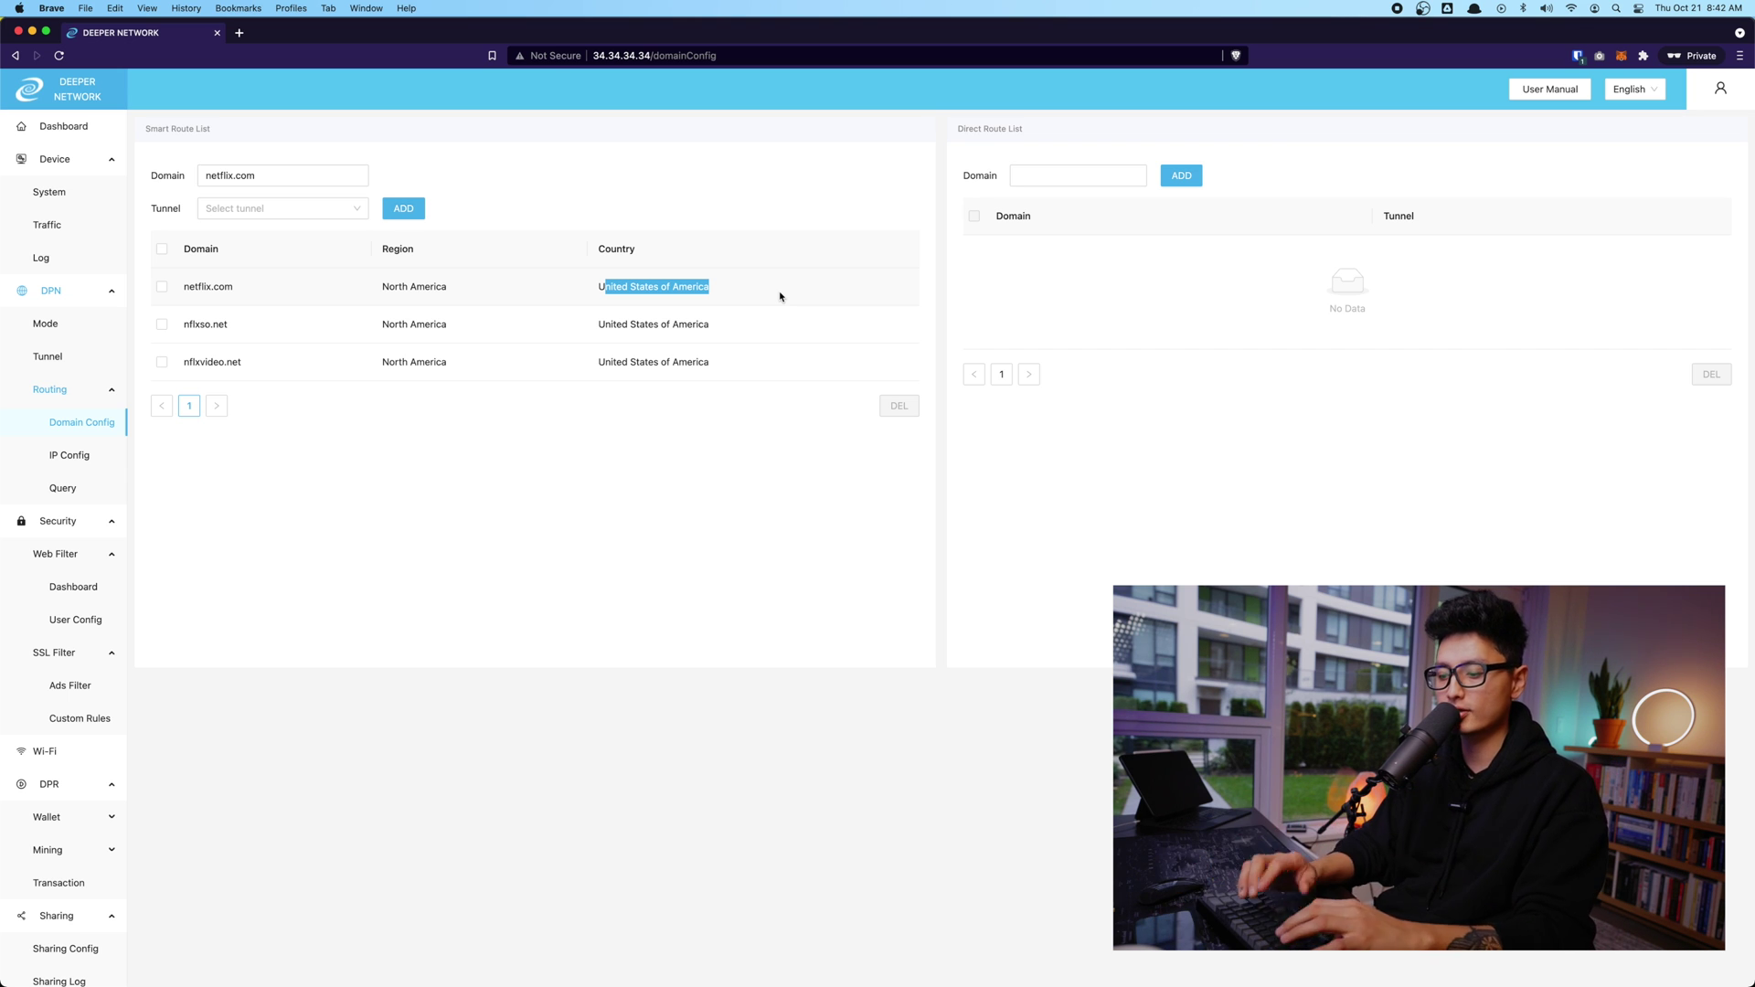
pyautogui.press('super+t')
pyautogui.write('netflix.com')
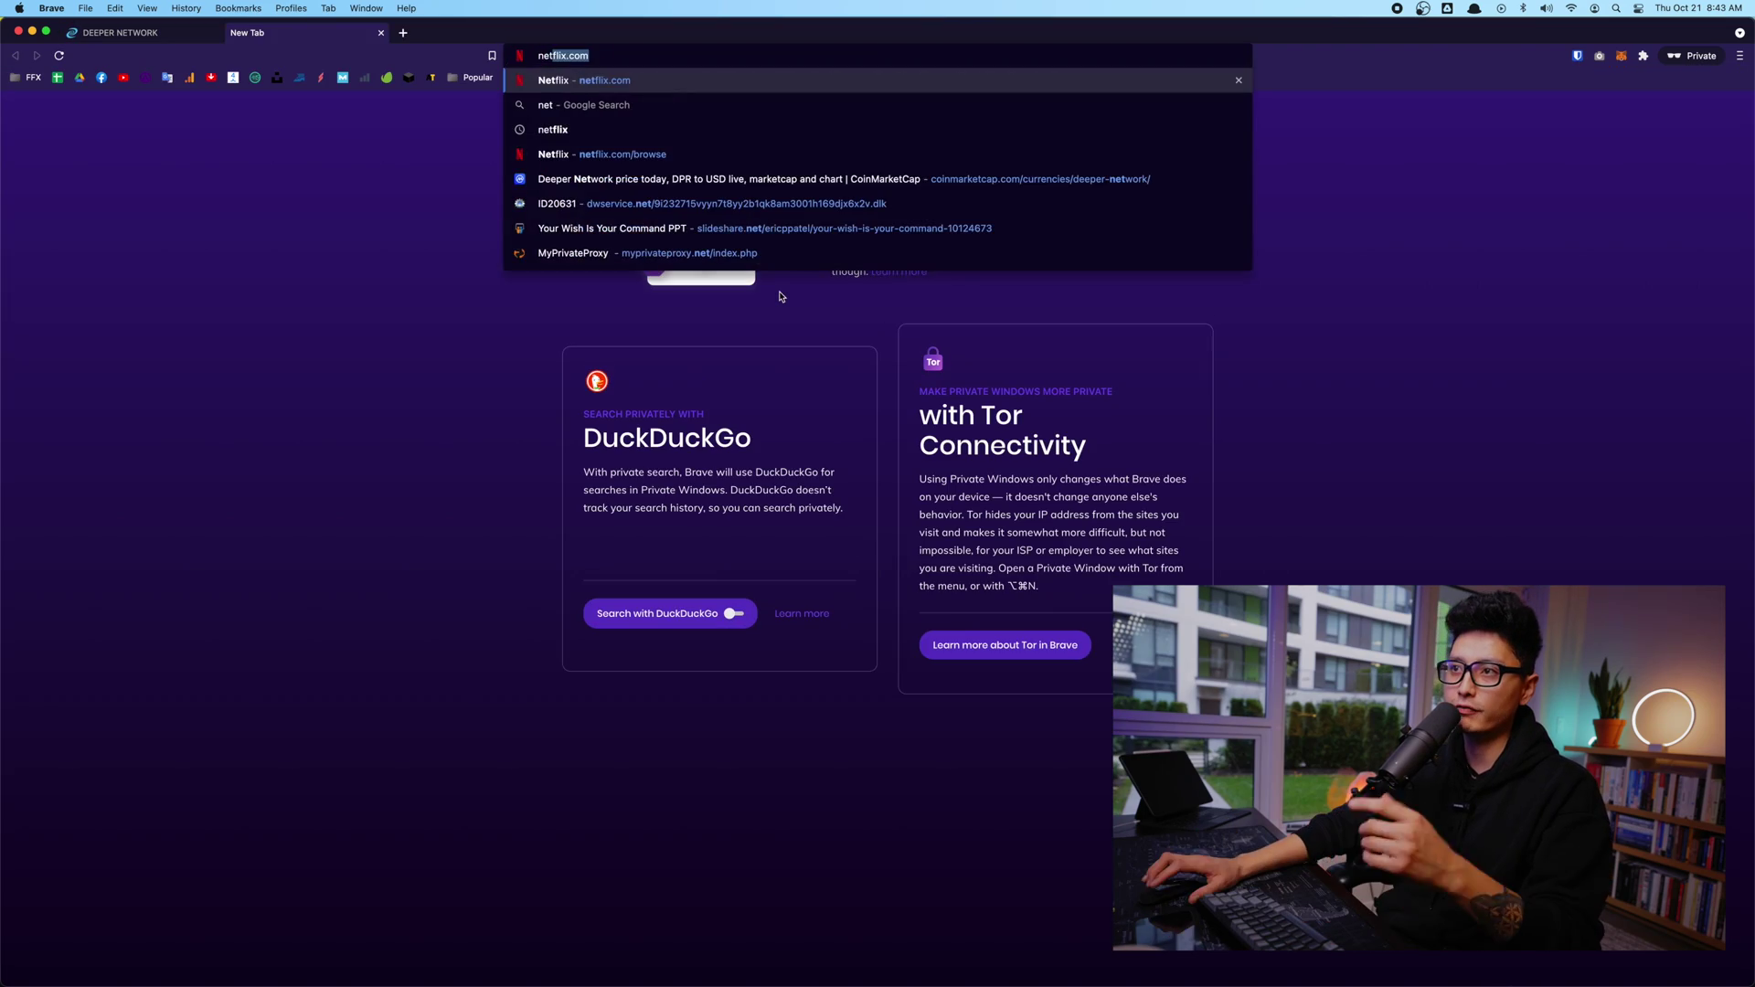
pyautogui.press('Return')
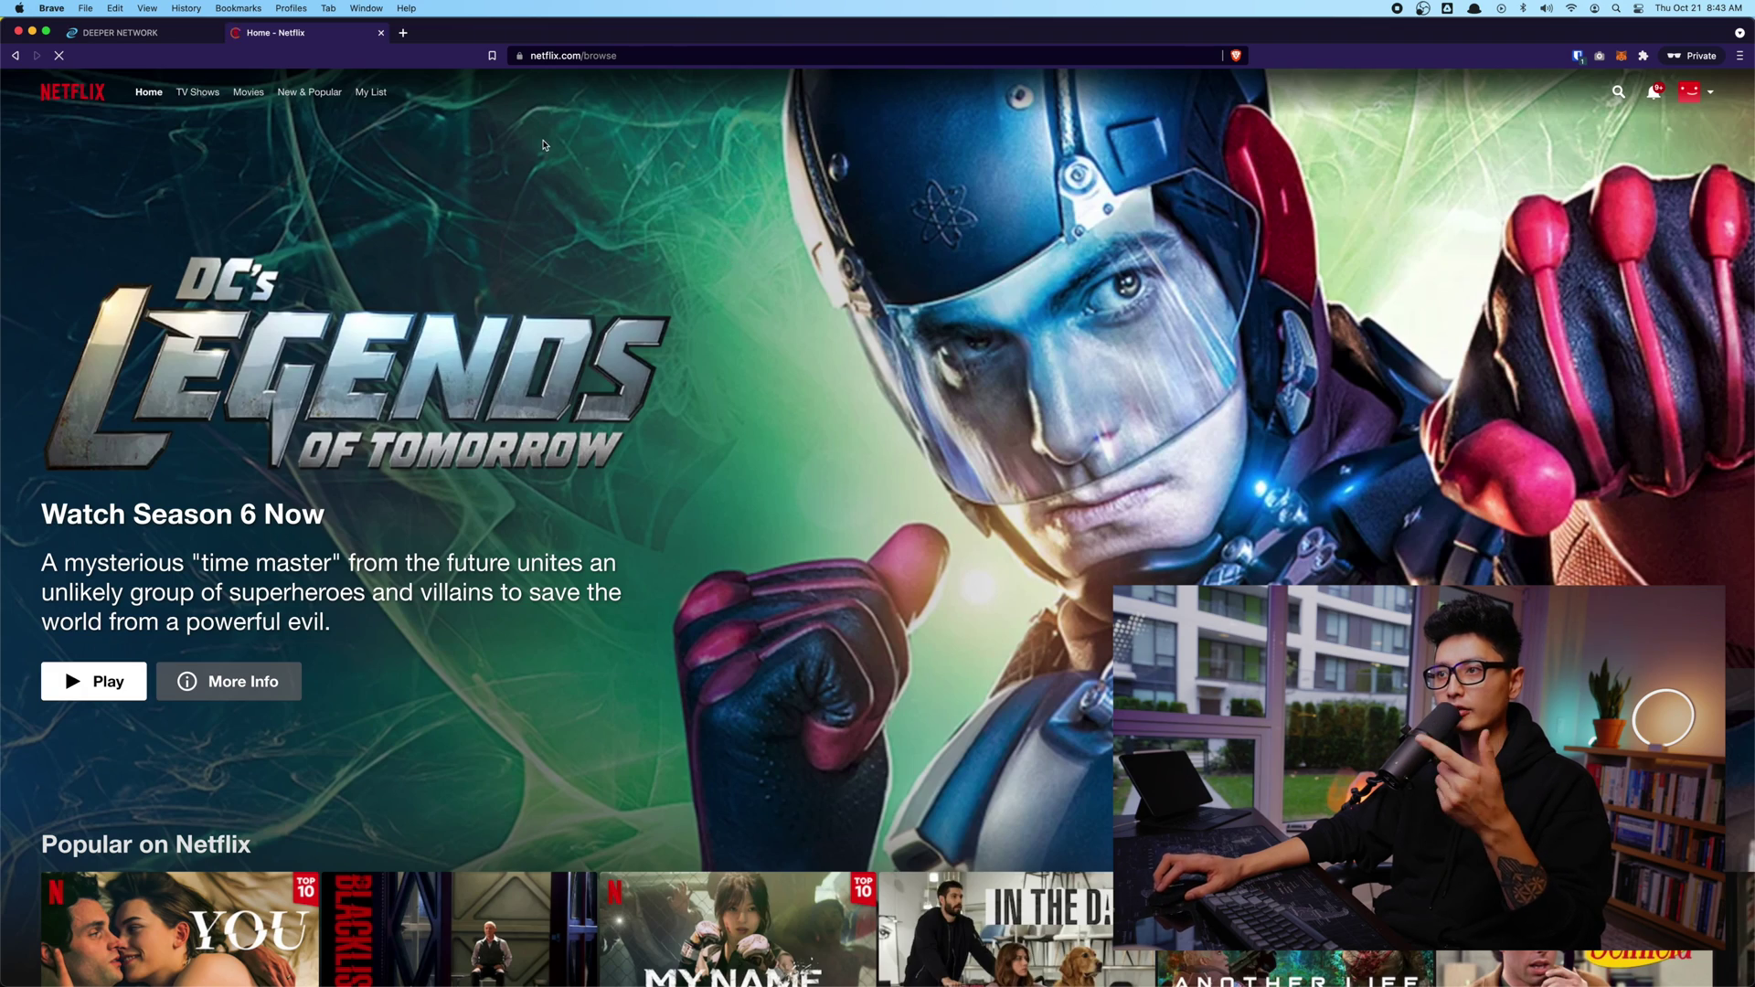
pyautogui.scroll(-10, 549, 475)
pyautogui.scroll(5, 192, 460)
pyautogui.scroll(5, 192, 460)
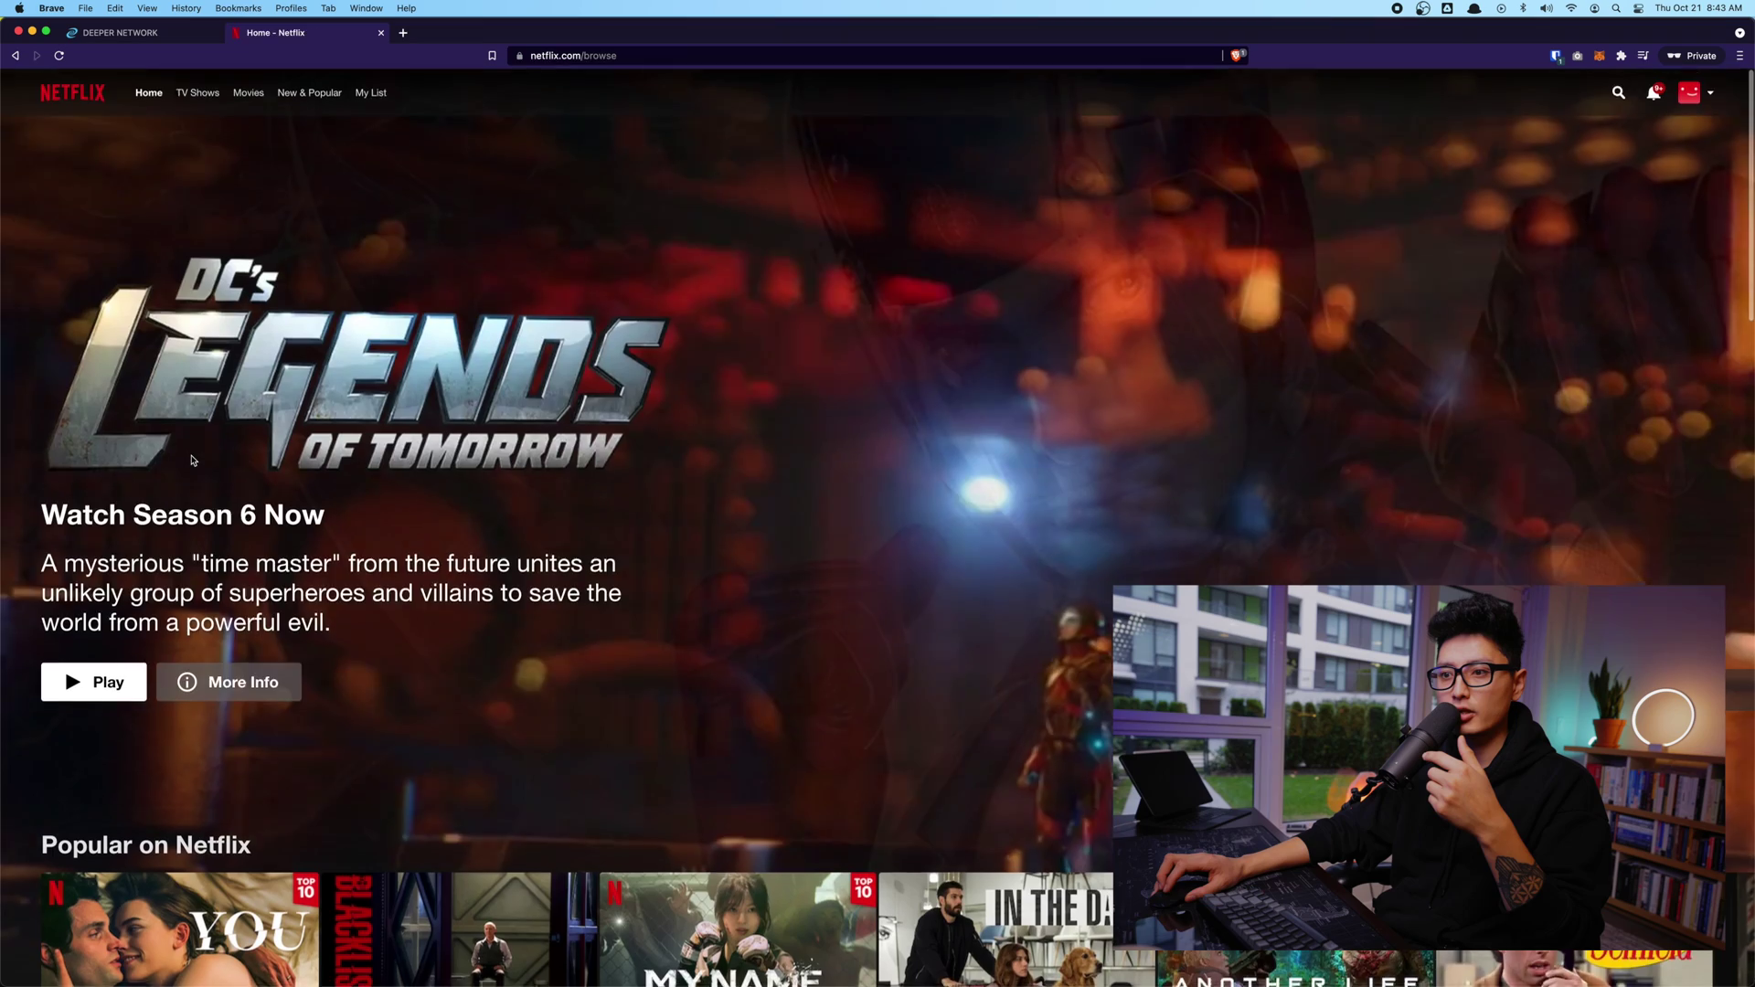
pyautogui.scroll(-10, 192, 460)
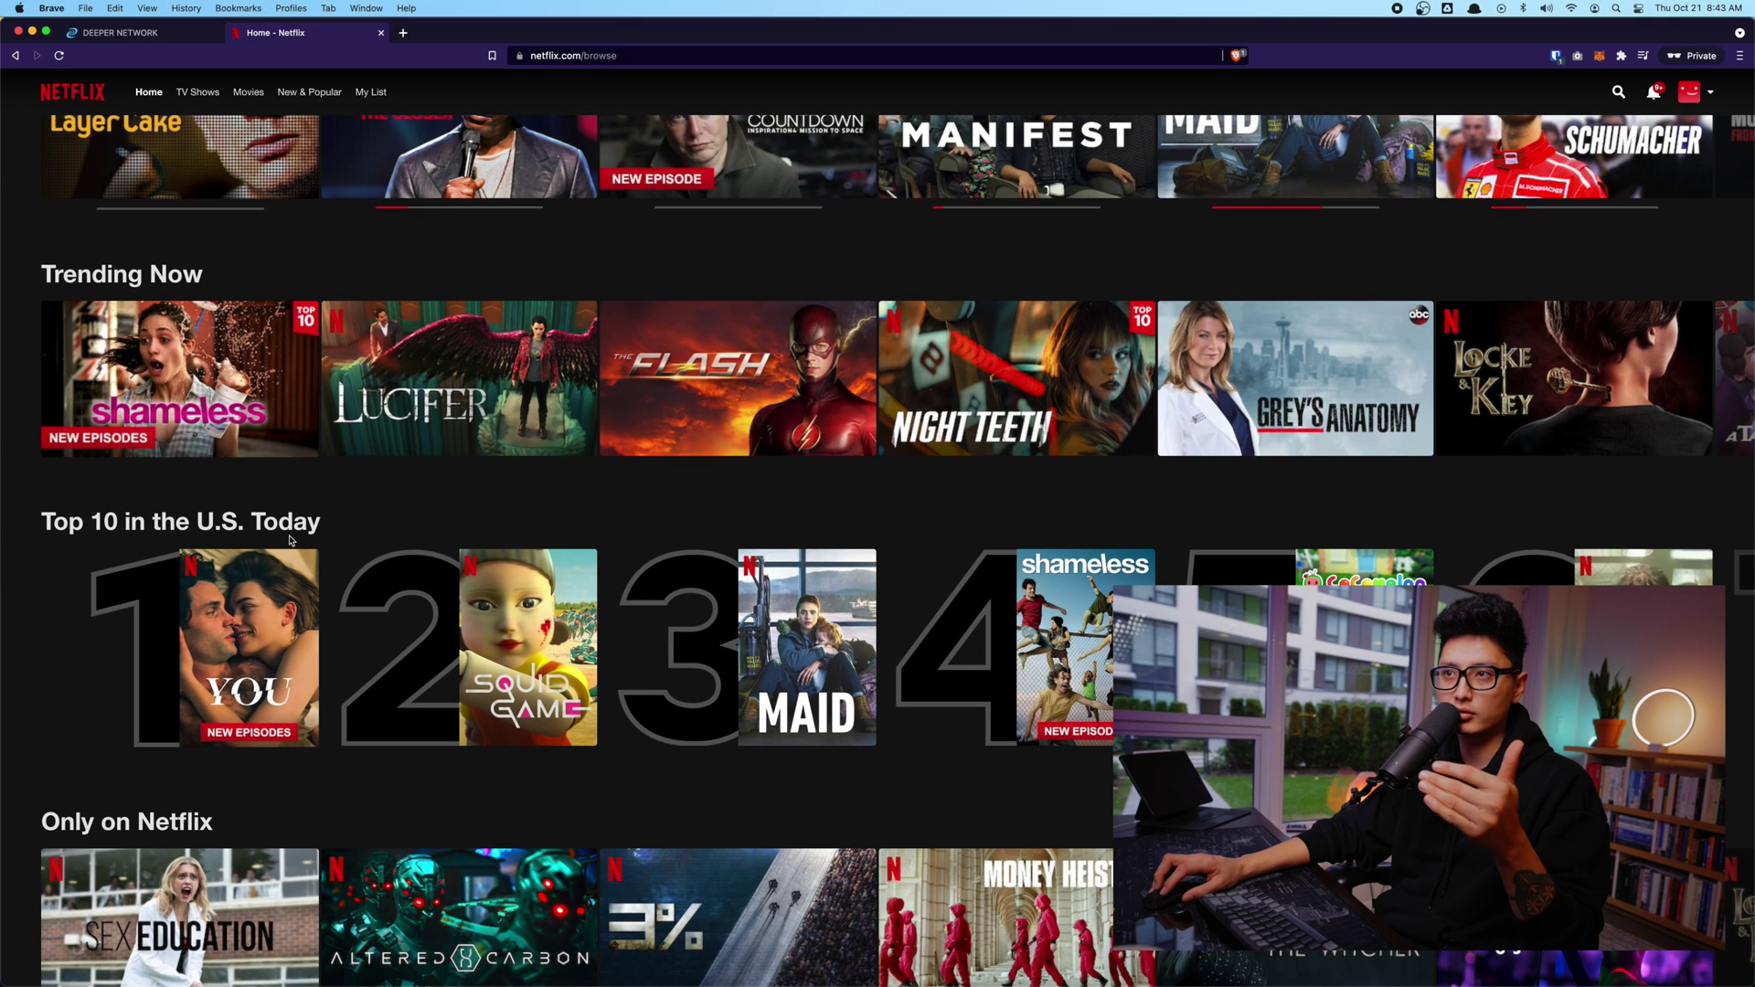
pyautogui.click(381, 33)
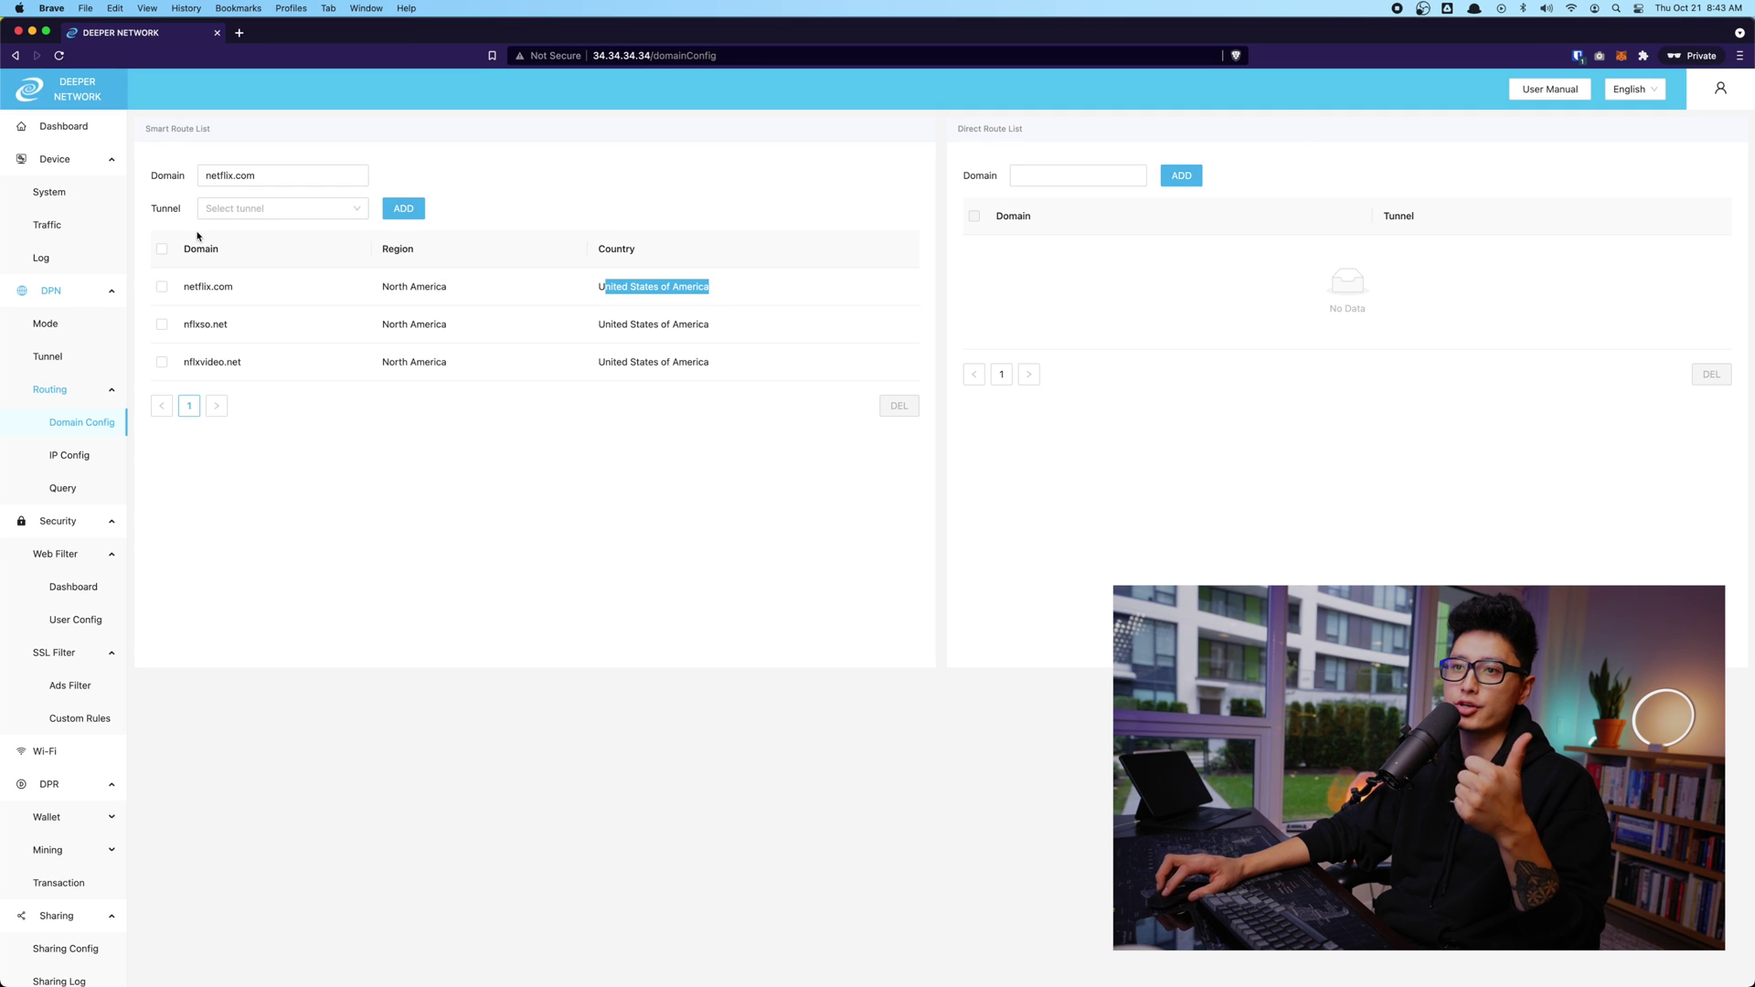
# Compare the IP and domain routing lists, then view Routing Query and the Web Filter statistics.
pyautogui.click(74, 452)
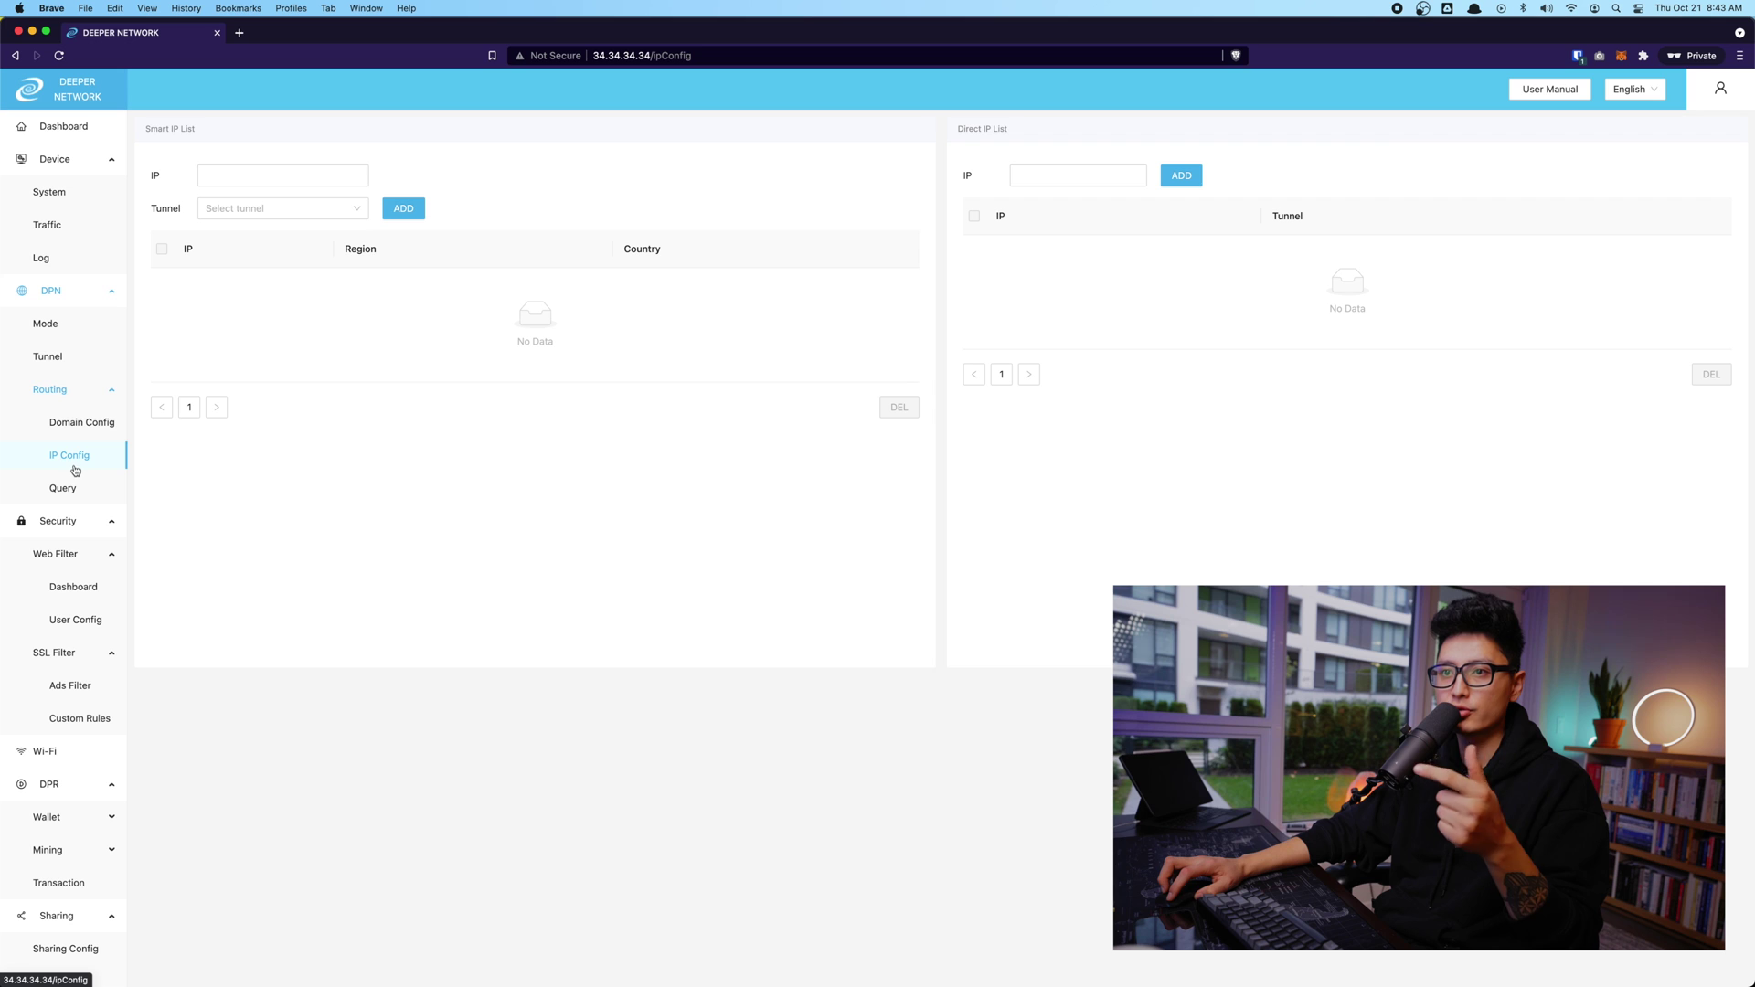
pyautogui.click(73, 425)
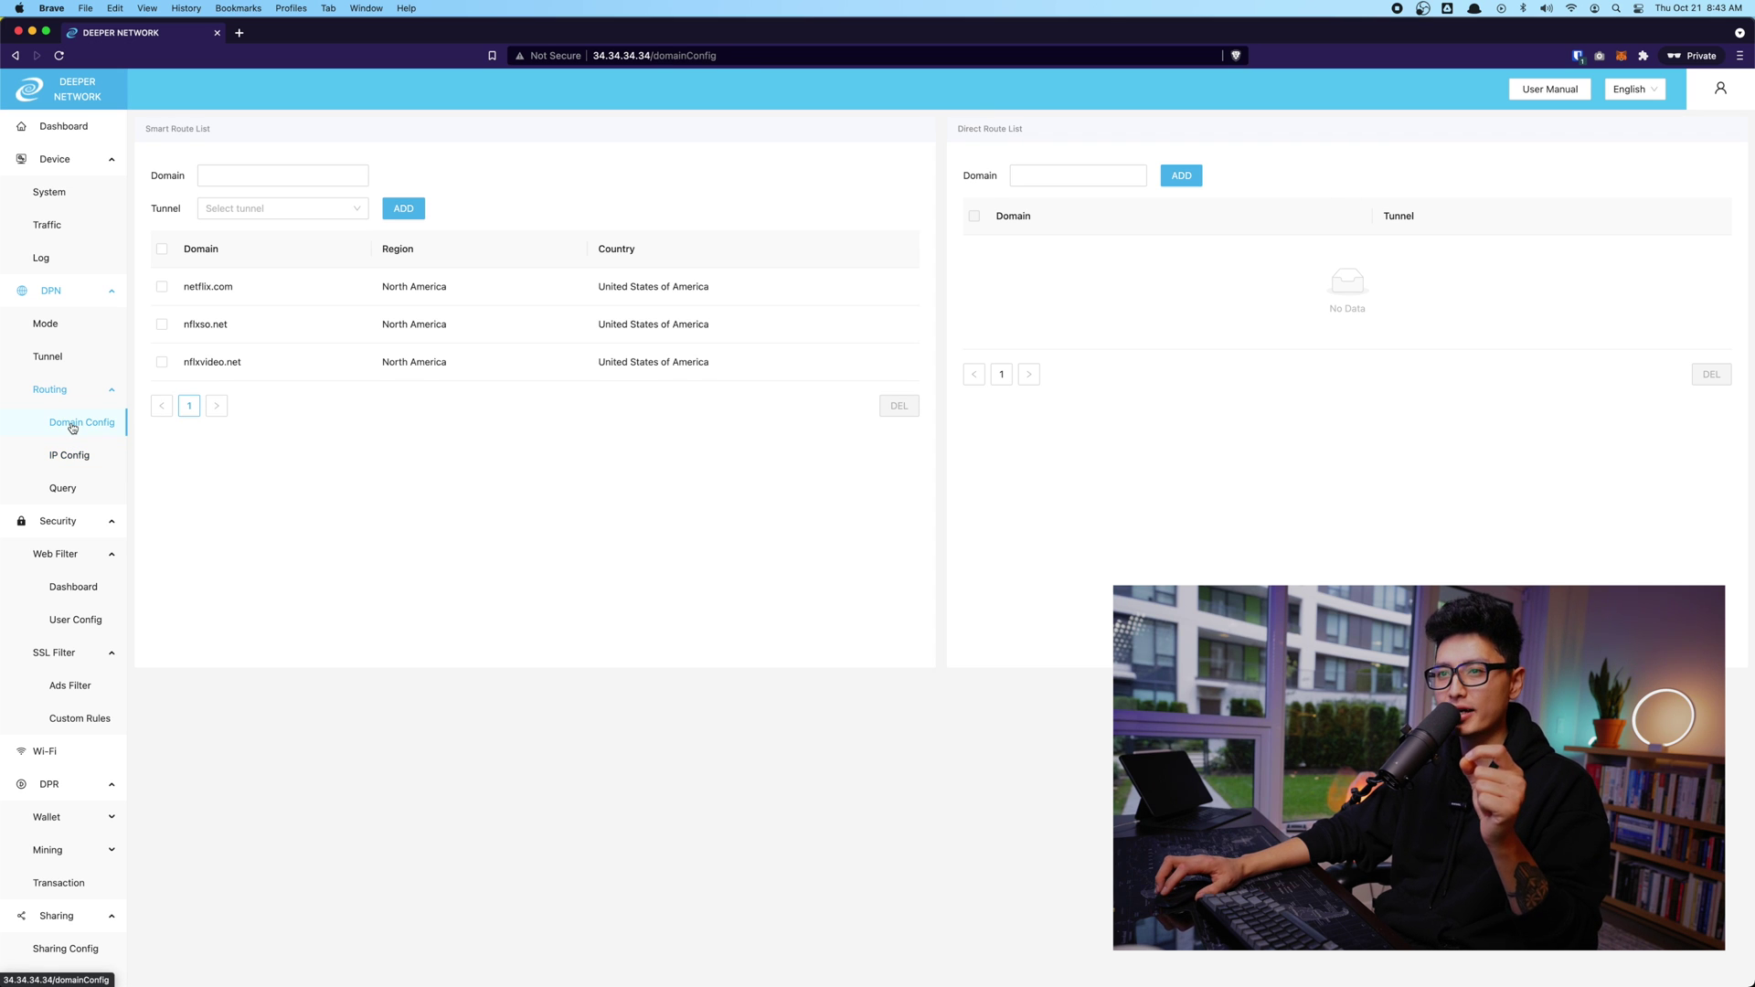
pyautogui.click(81, 454)
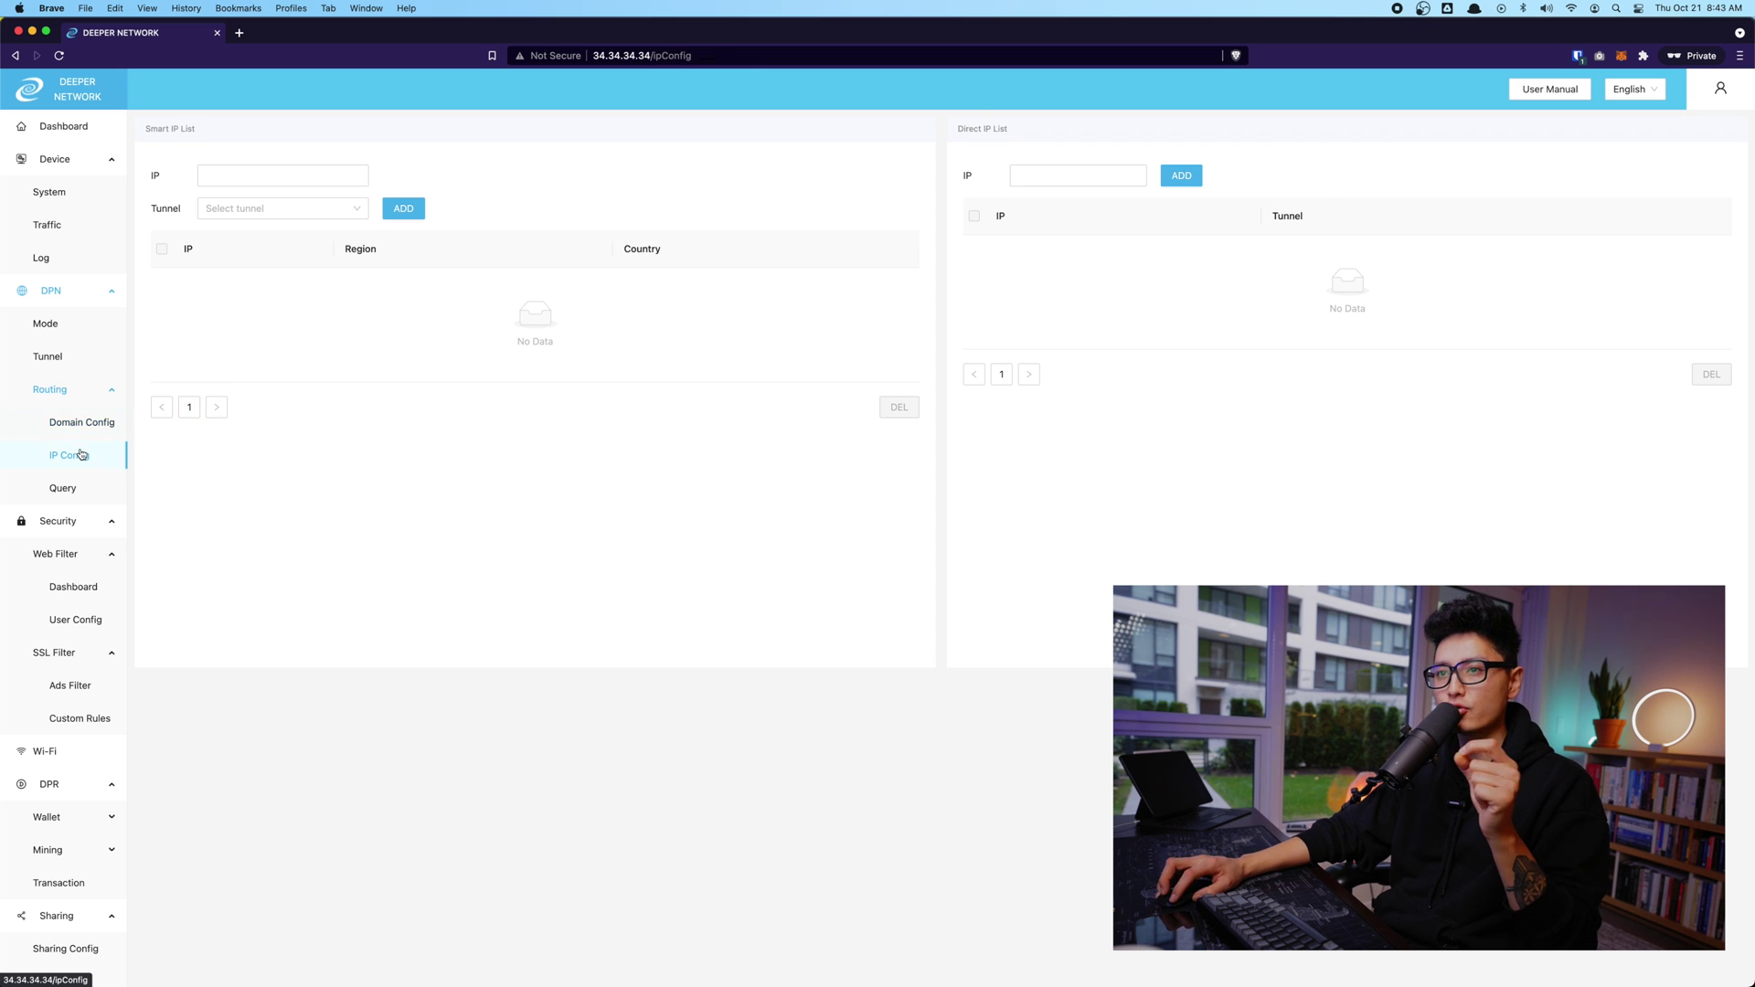
pyautogui.click(95, 424)
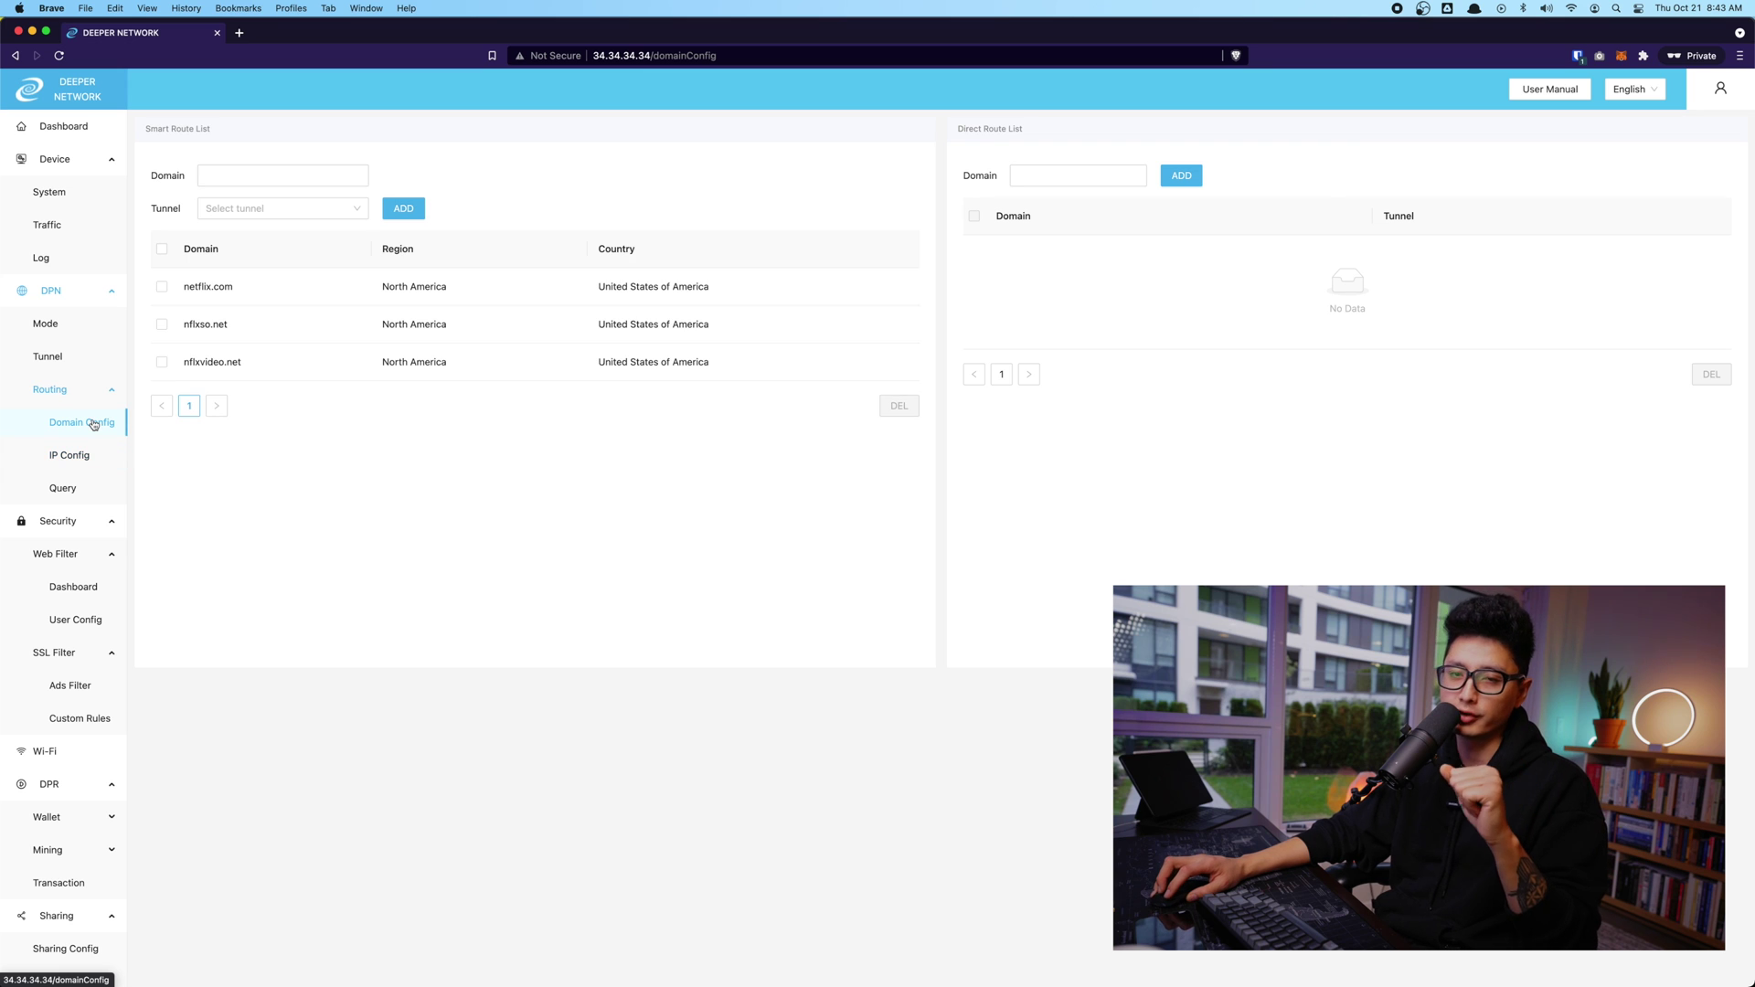
pyautogui.click(62, 488)
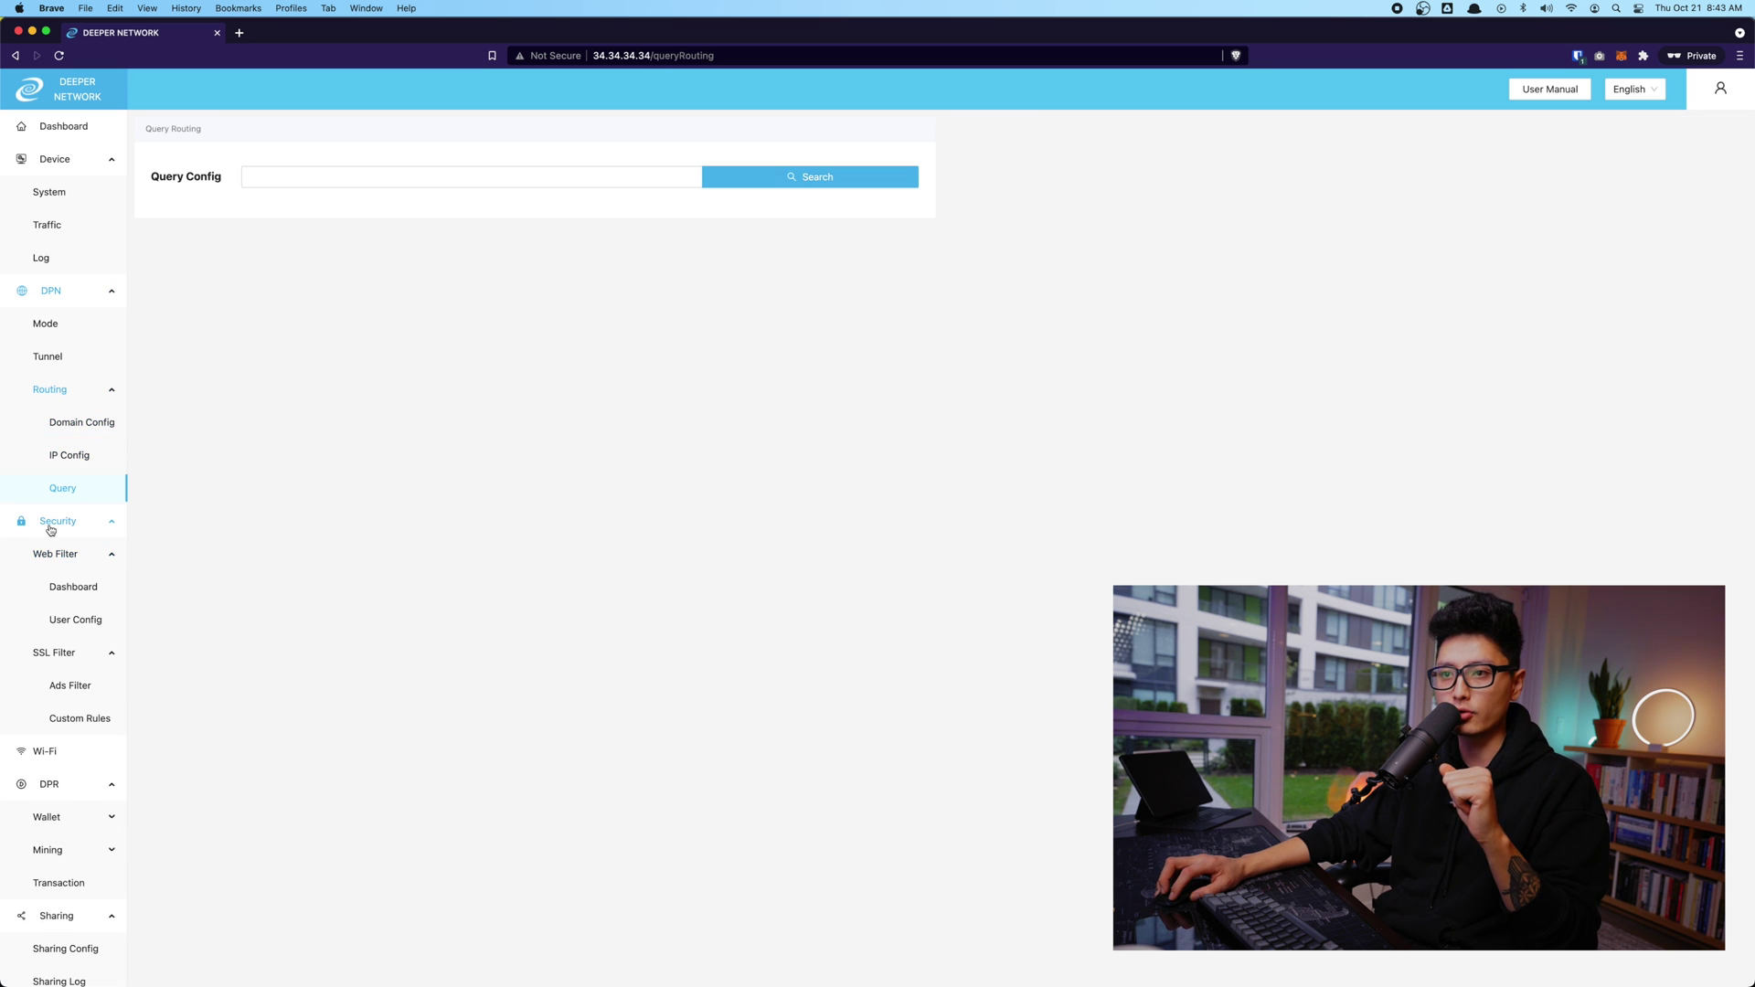
pyautogui.click(77, 585)
pyautogui.tripleClick(1133, 369)
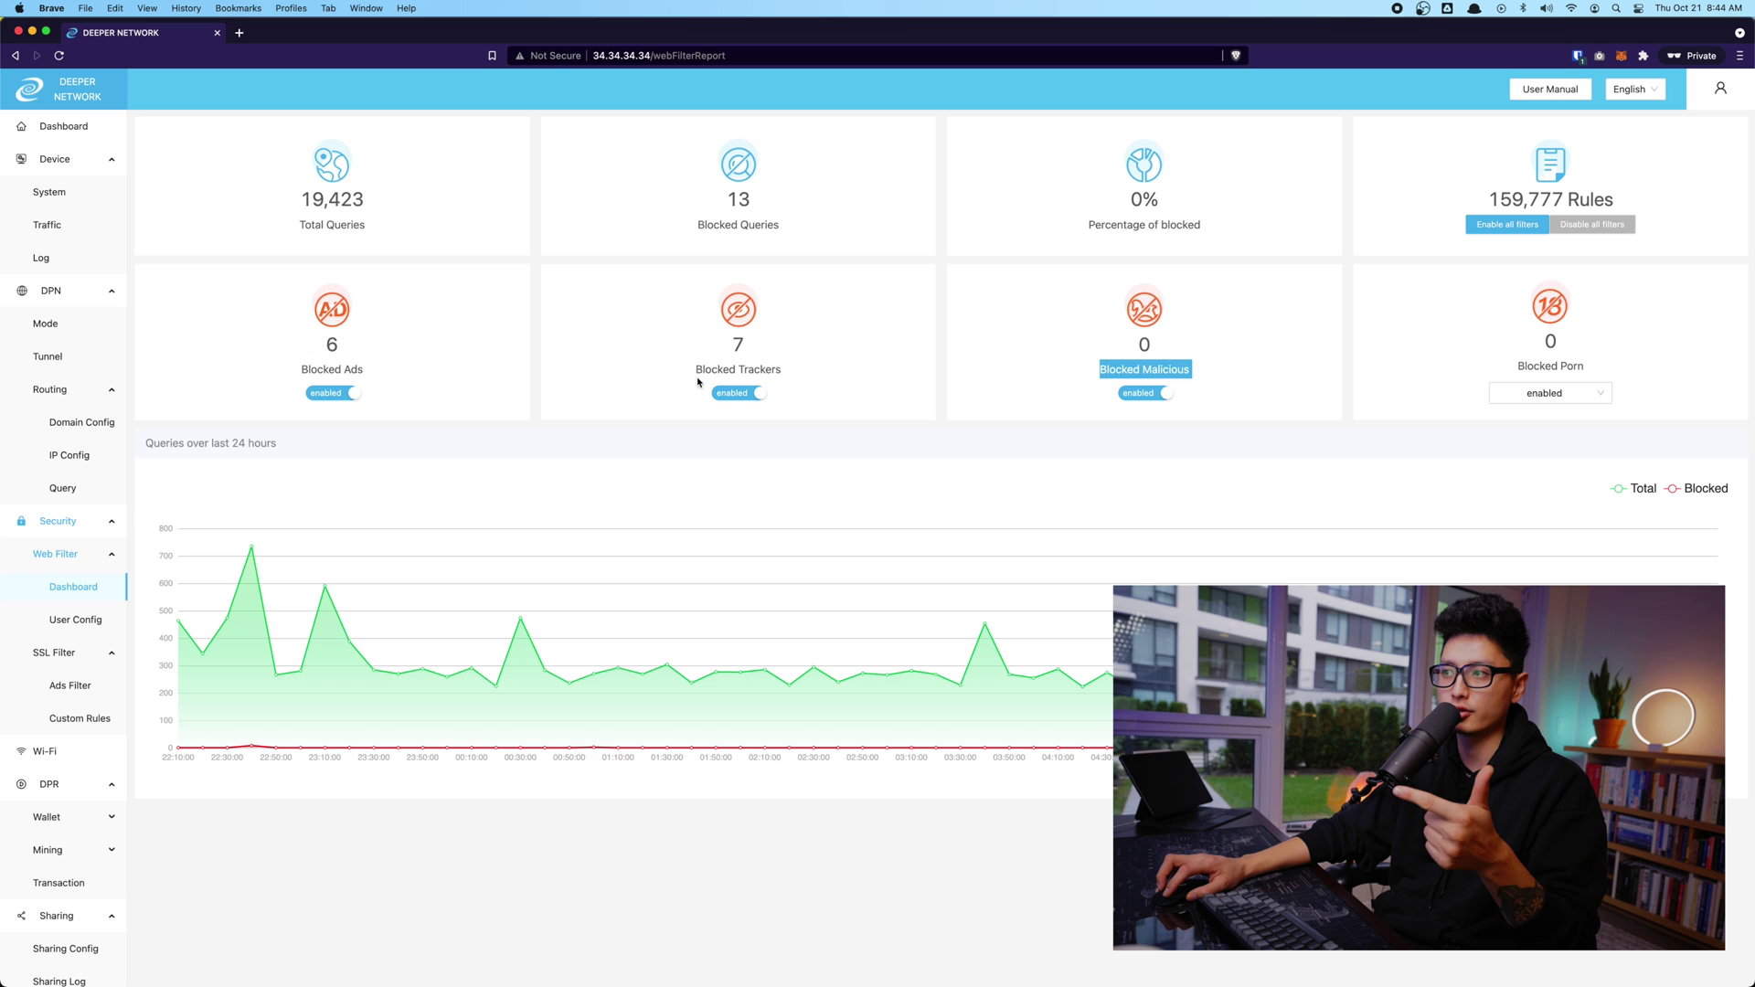
# Clear the Blocked Malicious emphasis and move to the Web Filter User Config whitelist settings.
pyautogui.click(1090, 421)
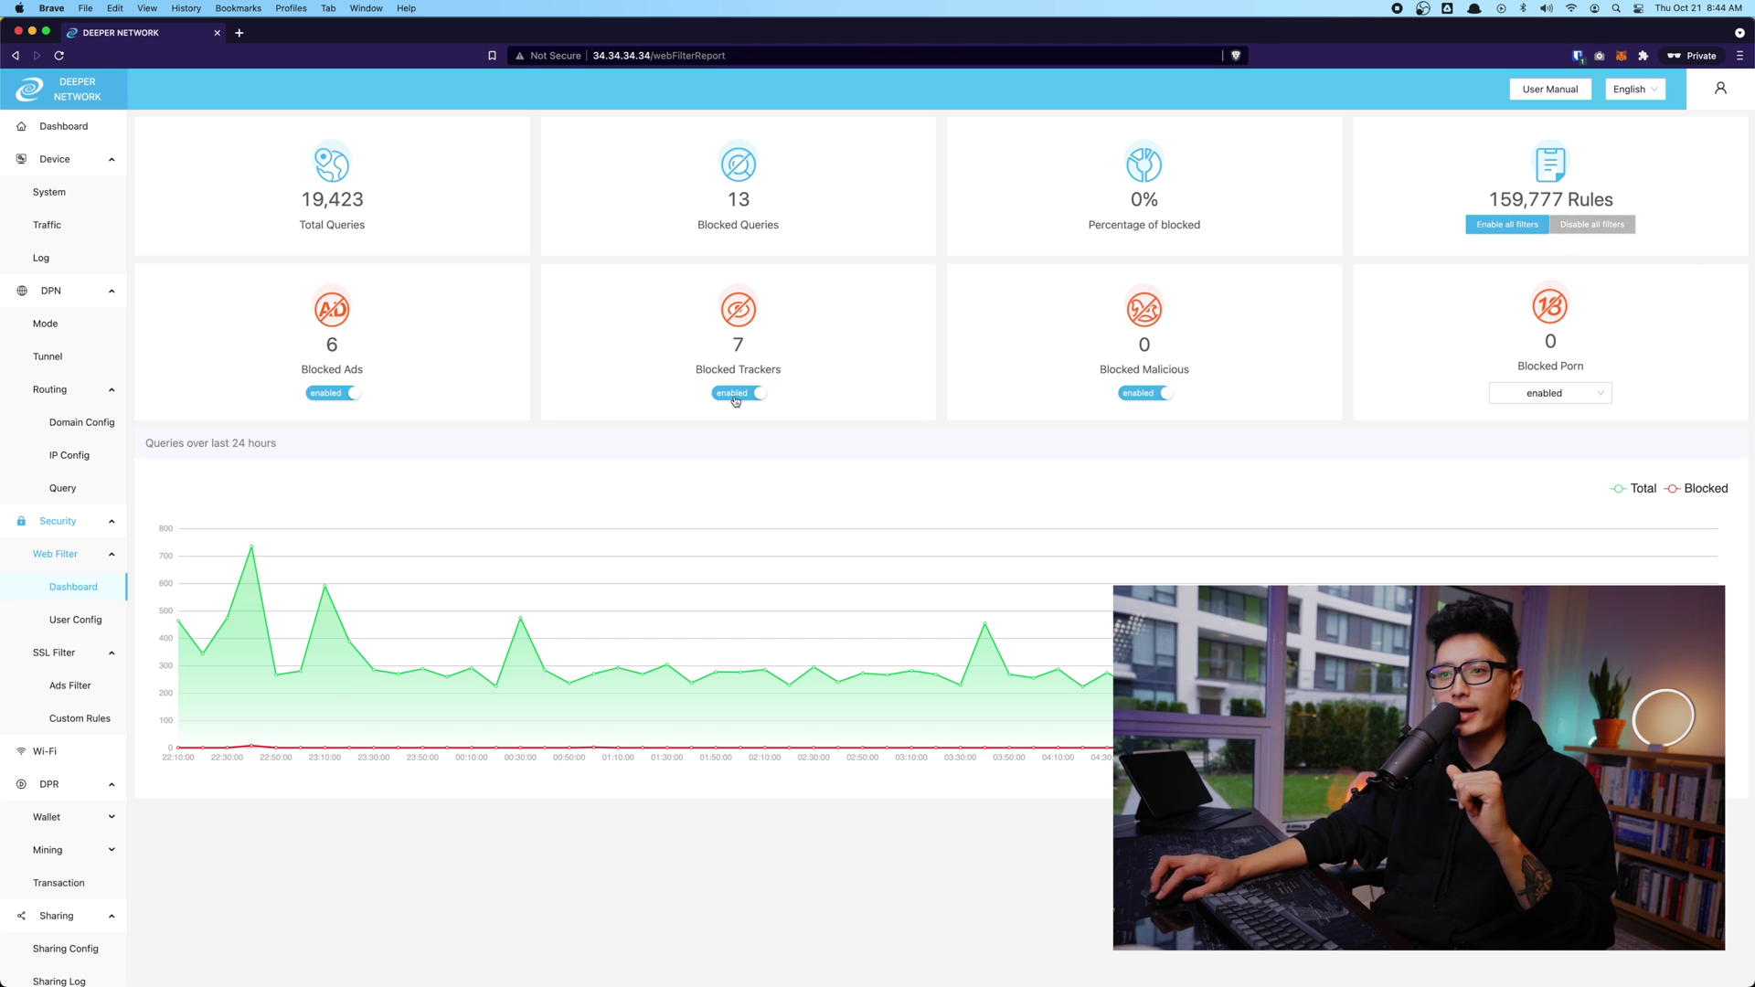
pyautogui.click(95, 627)
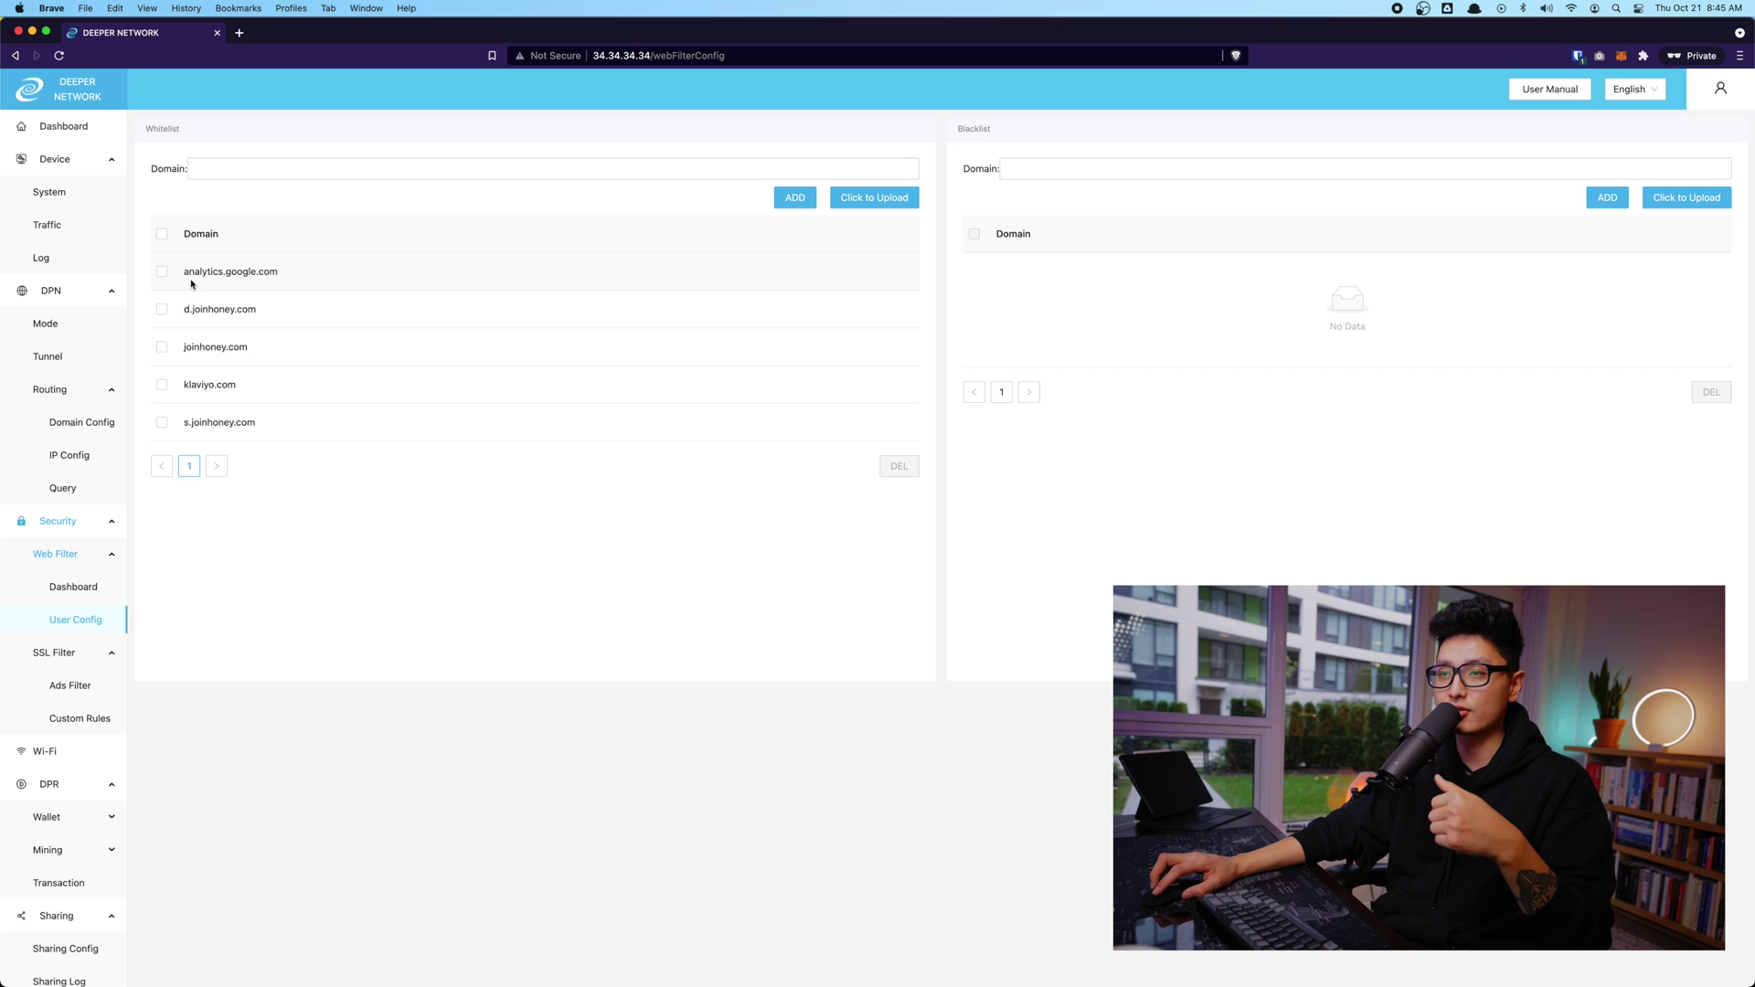
# Paste analytics.google.com into the Whitelist Domain field, then revisit Dashboard and return to User Config.
pyautogui.moveTo(279, 271); pyautogui.dragTo(184, 271)
pyautogui.press('super+c')
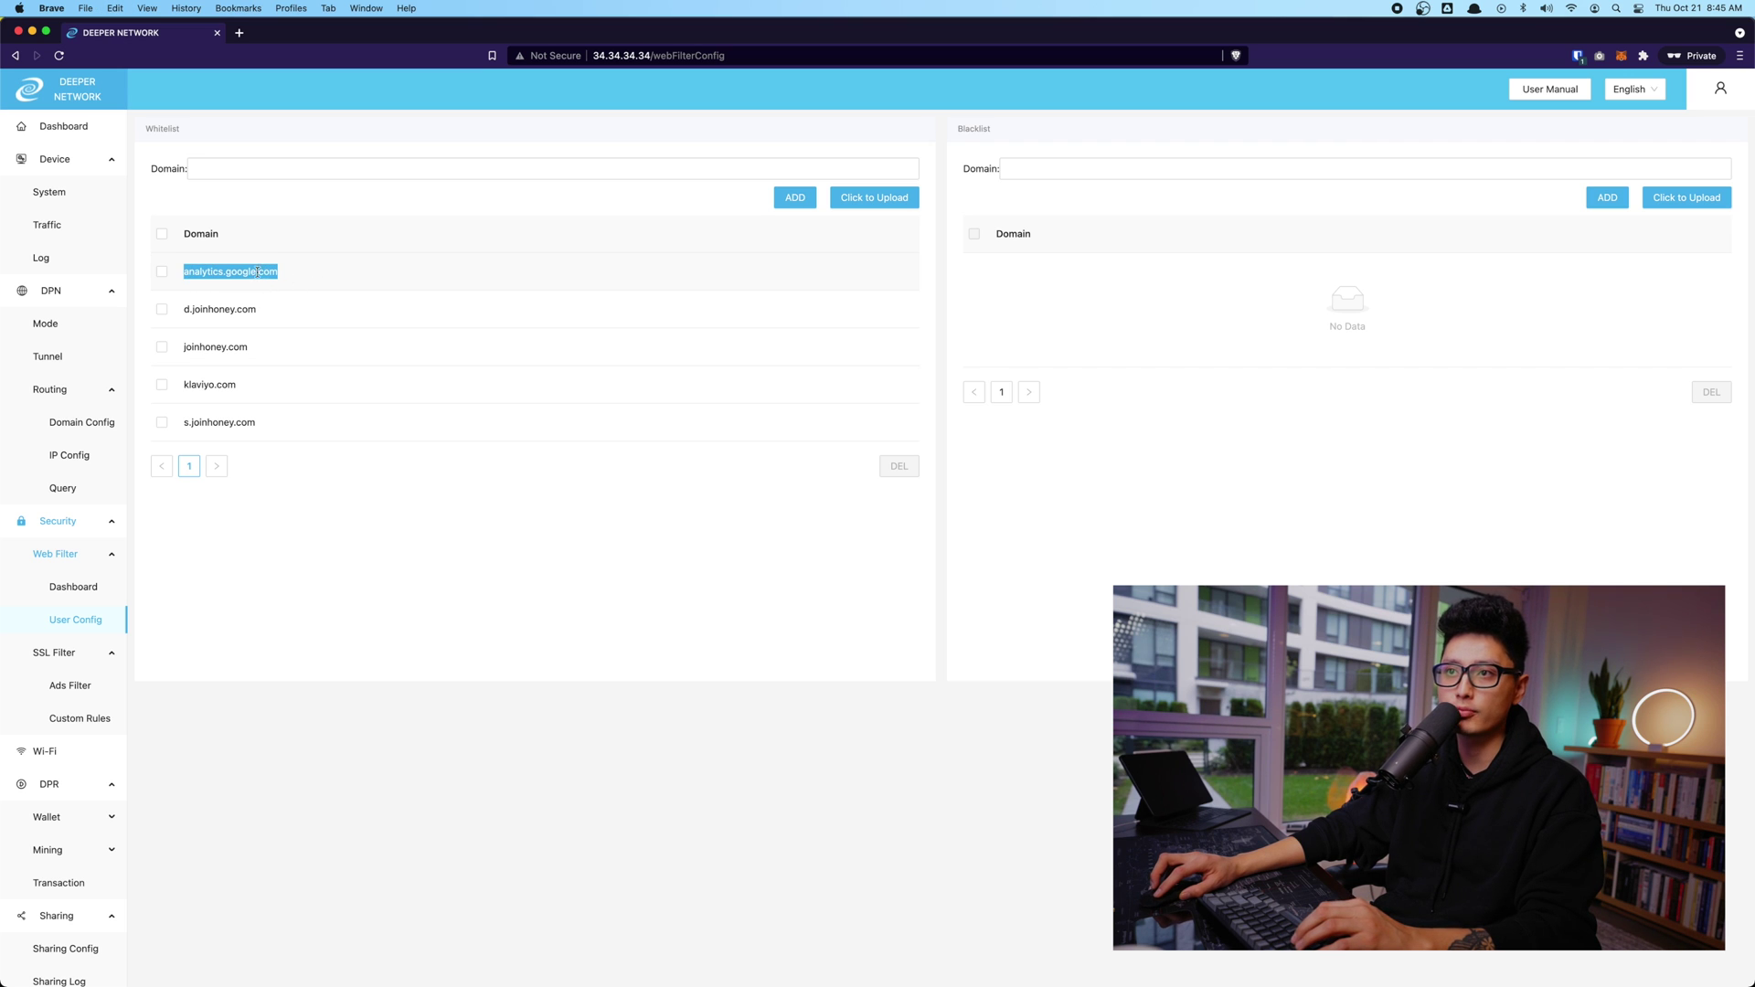
pyautogui.click(191, 169)
pyautogui.press('super+v')
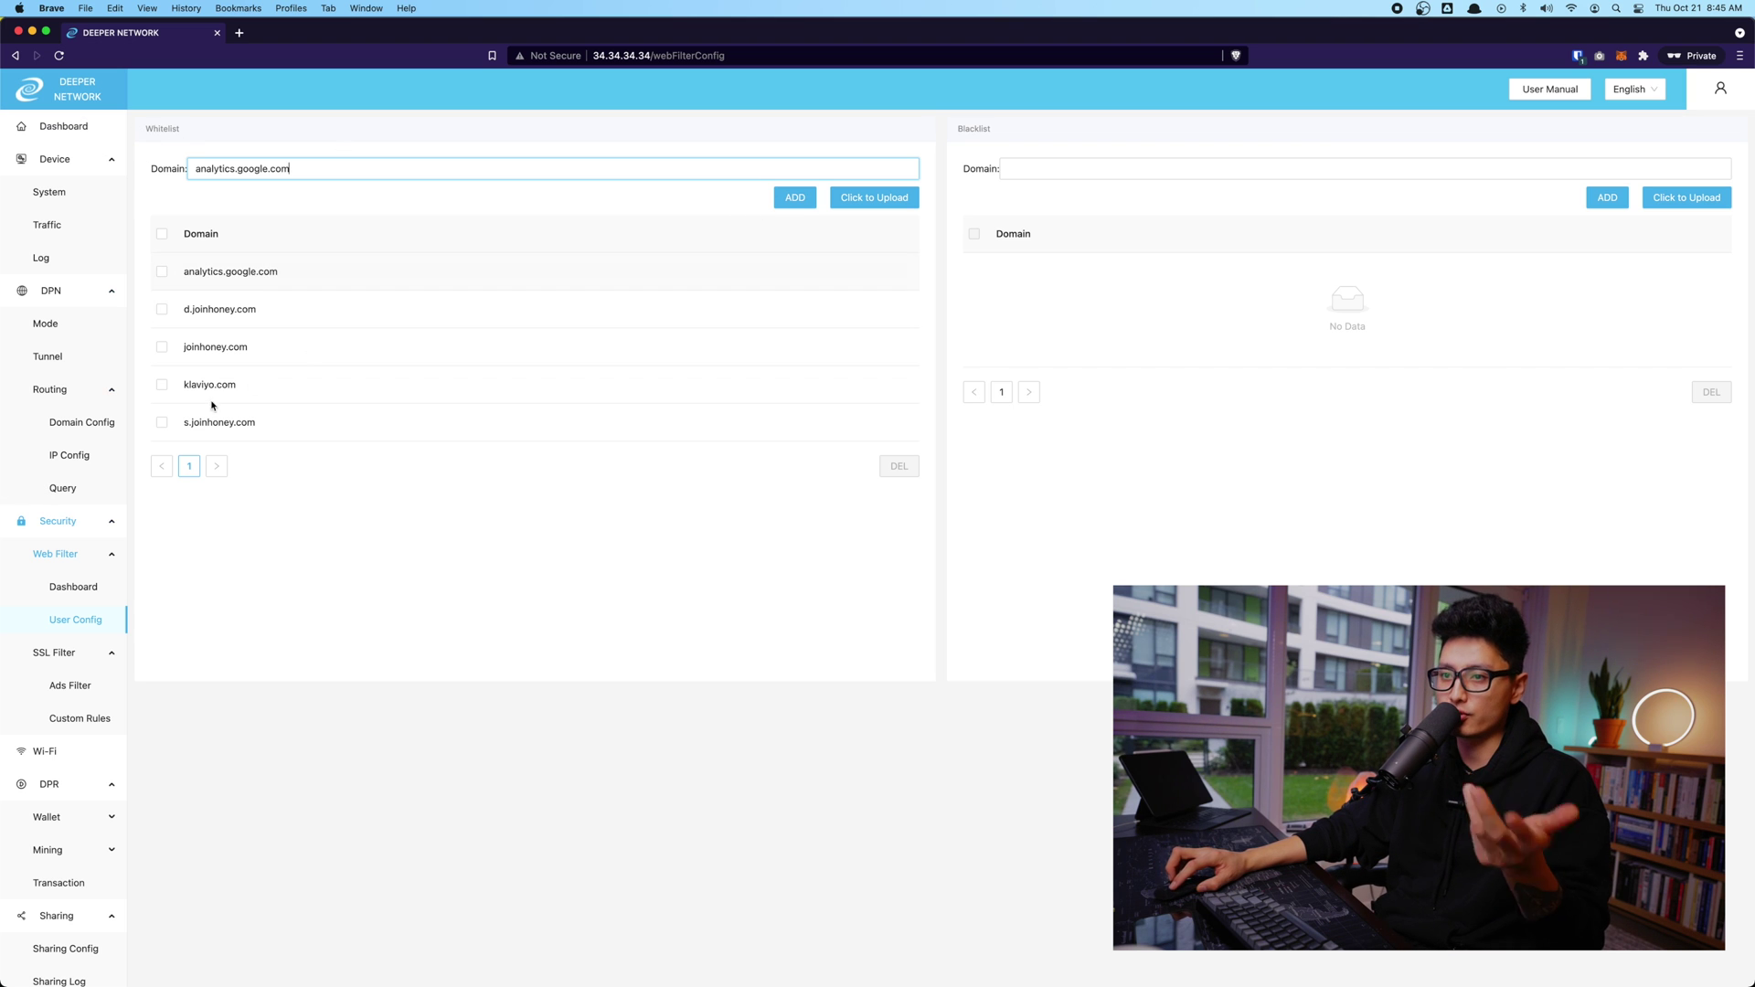
pyautogui.click(80, 586)
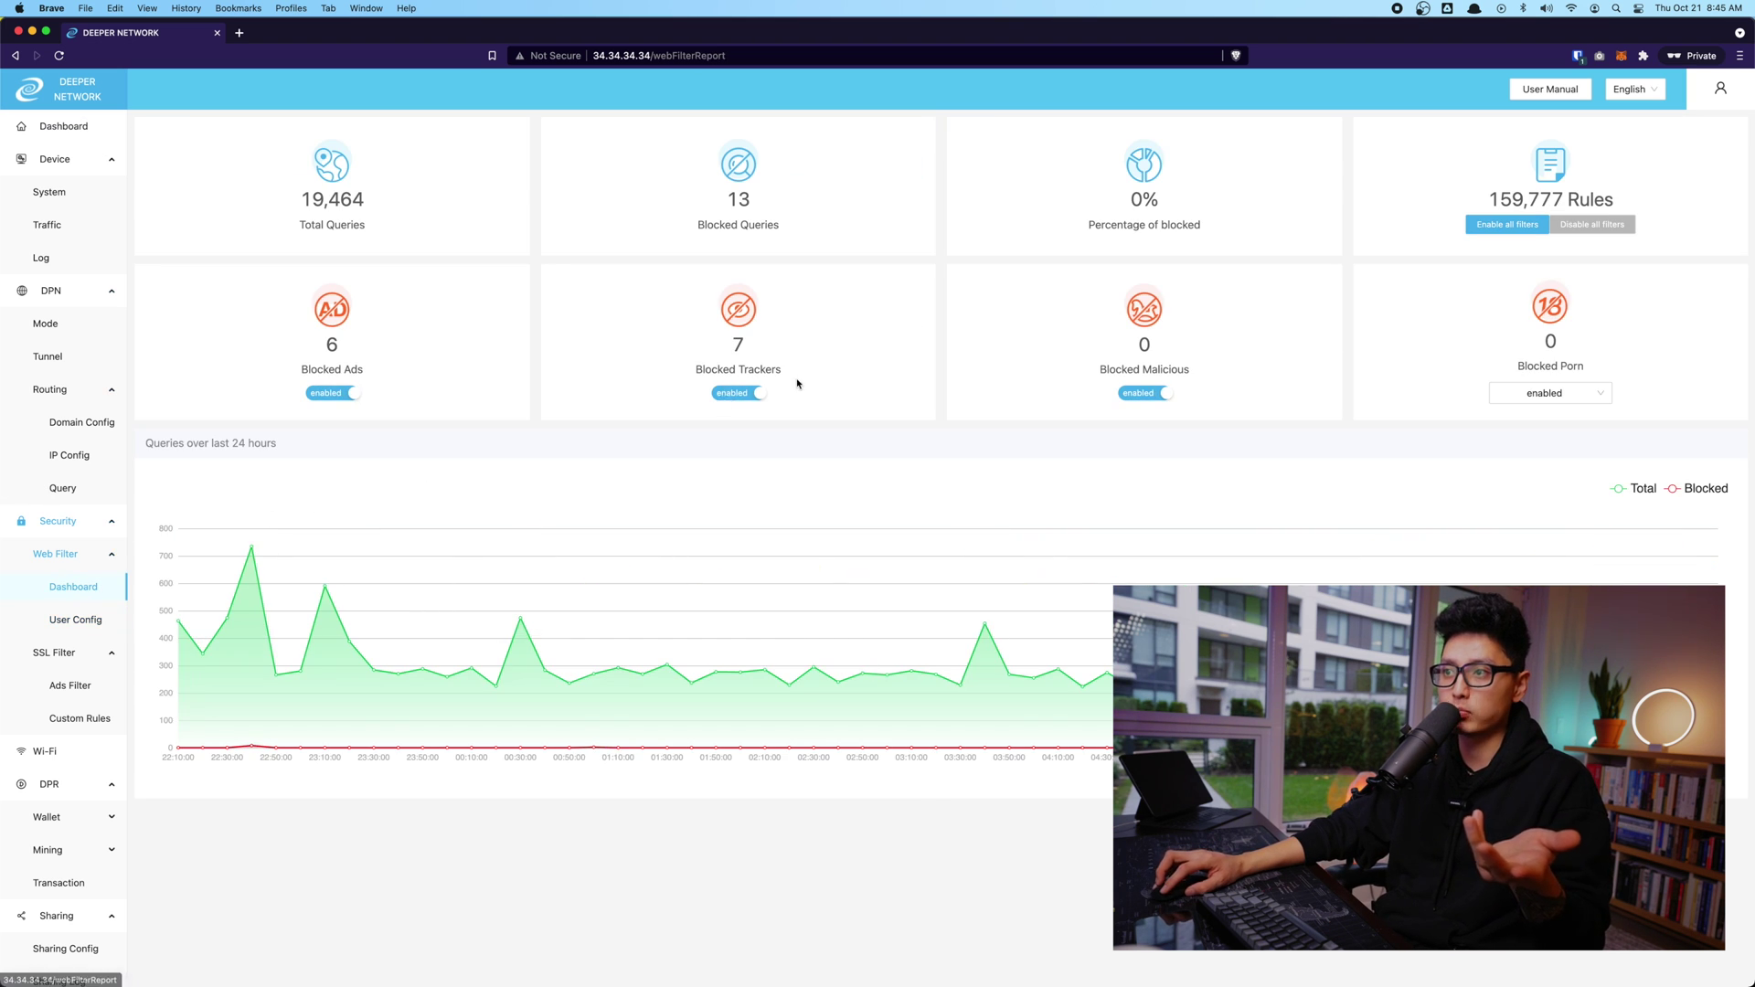
pyautogui.click(68, 621)
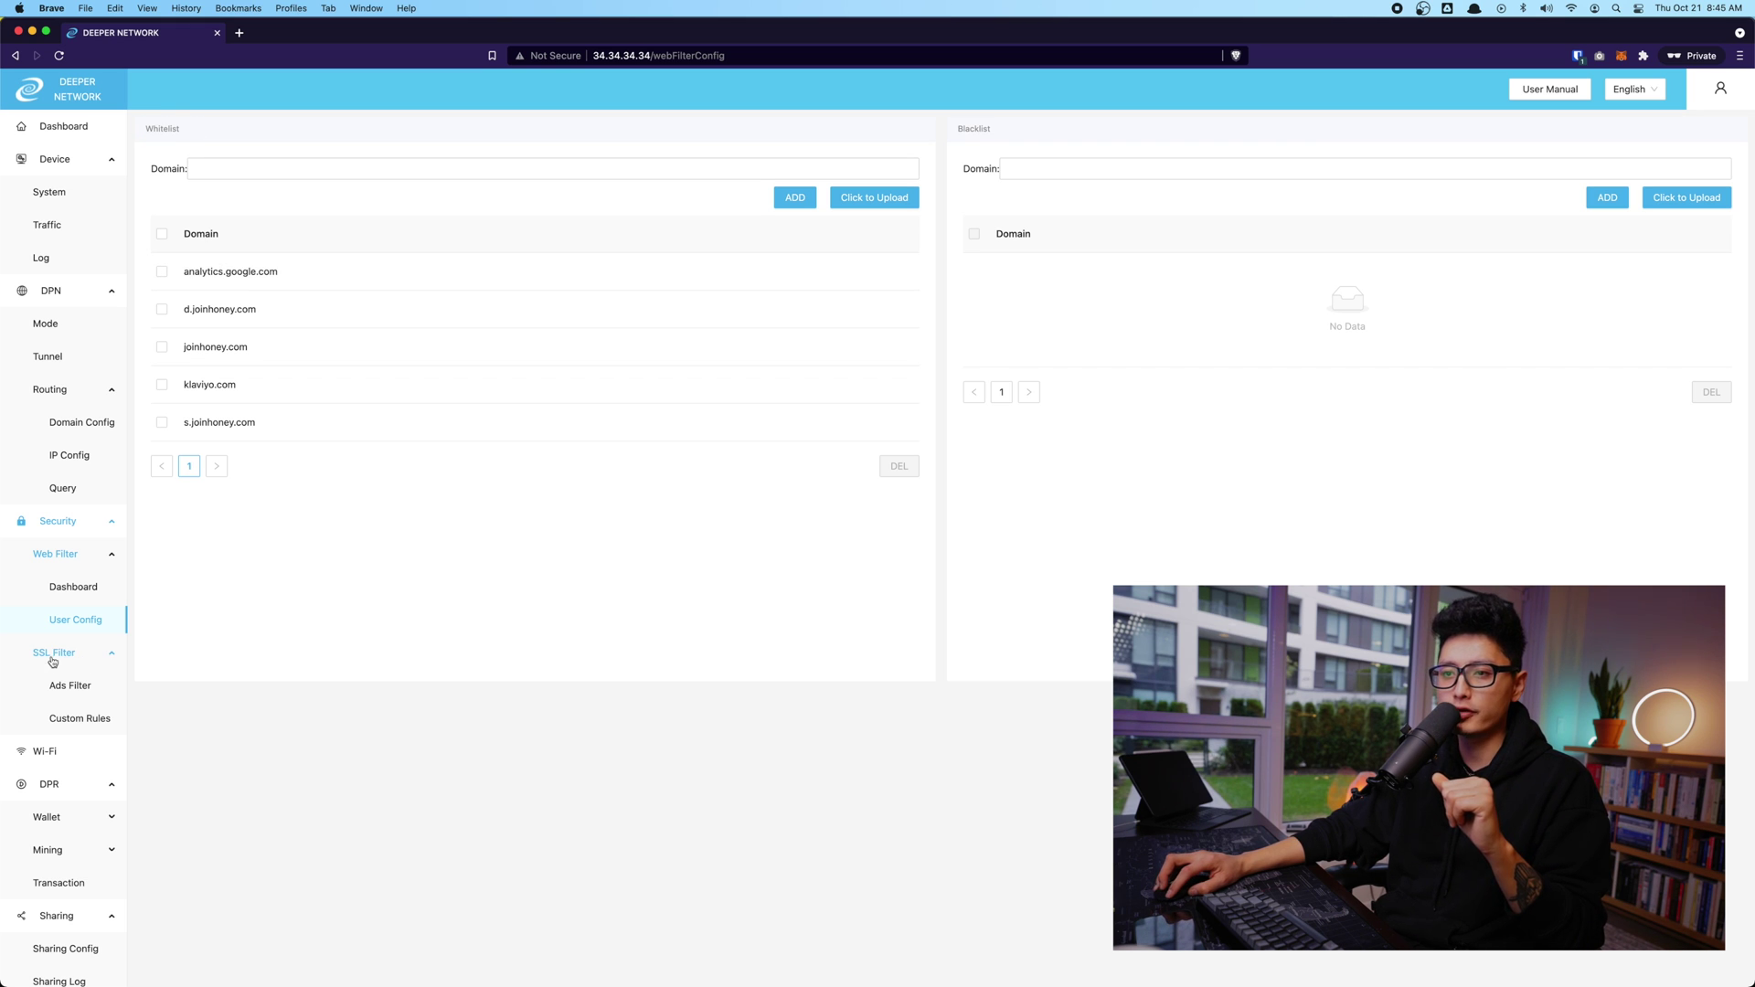
# Open SSL Filter > Ads Filter and review the YouTube ad filtering and macOS certificate steps.
pyautogui.click(69, 684)
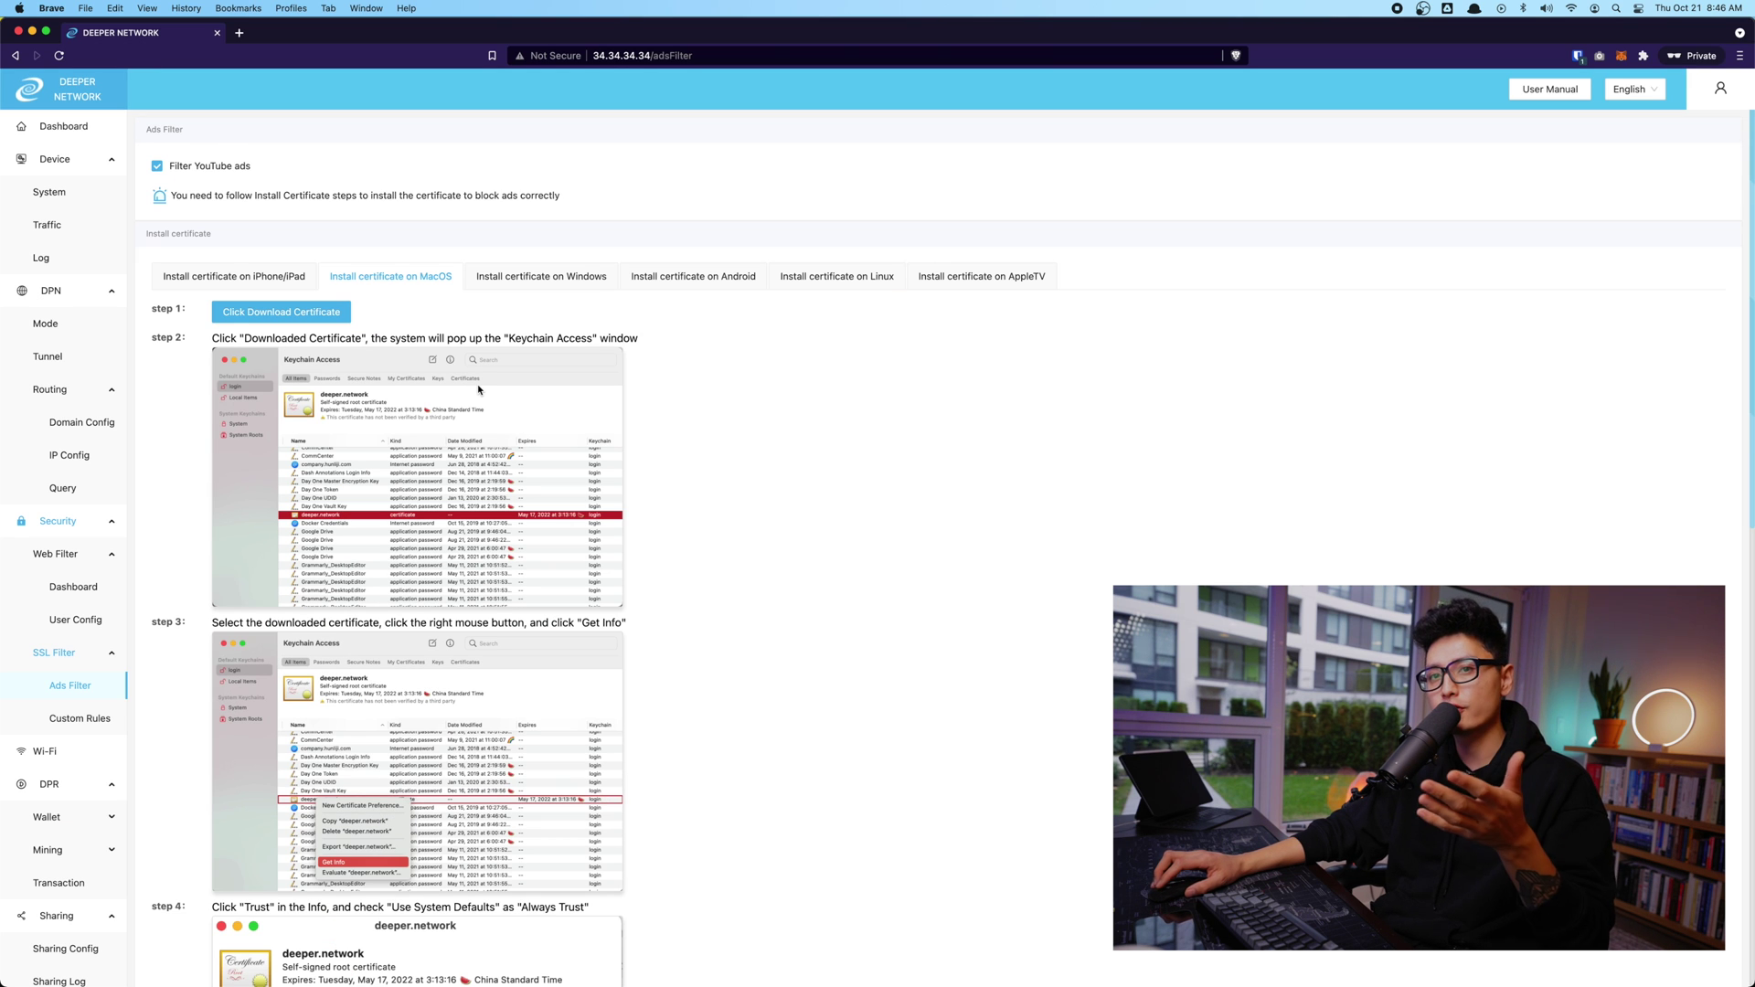
pyautogui.scroll(-3, 48, 715)
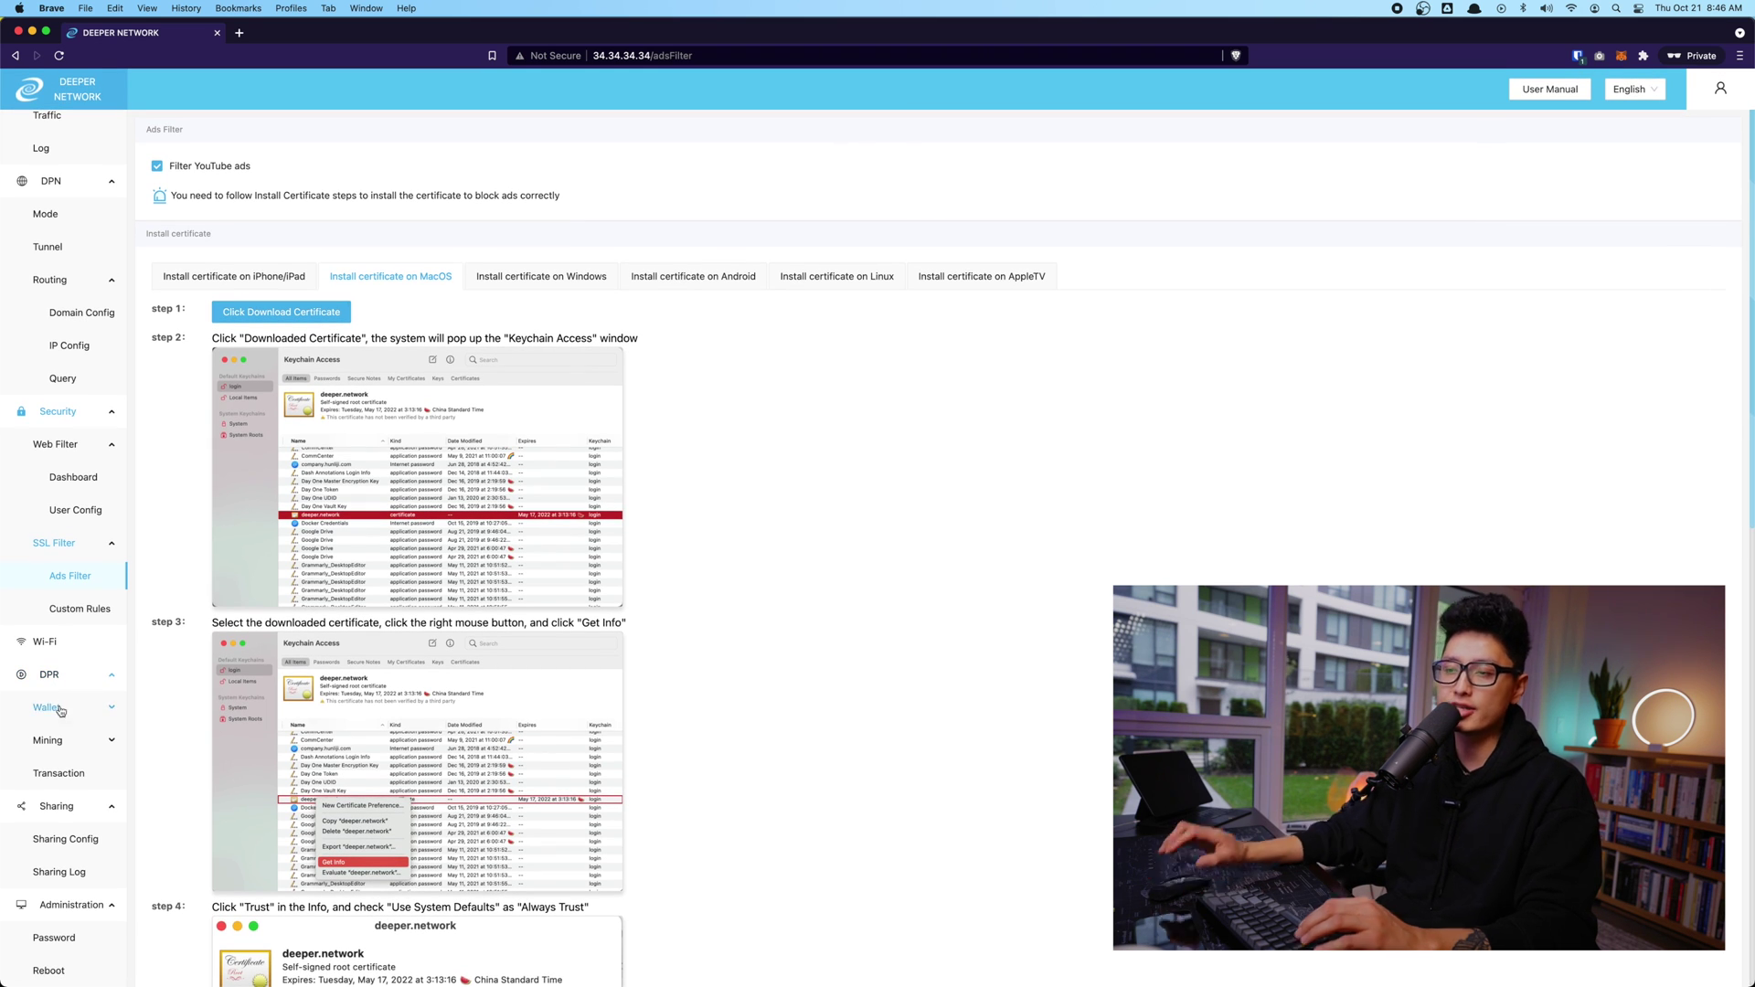
pyautogui.scroll(-3, 630, 780)
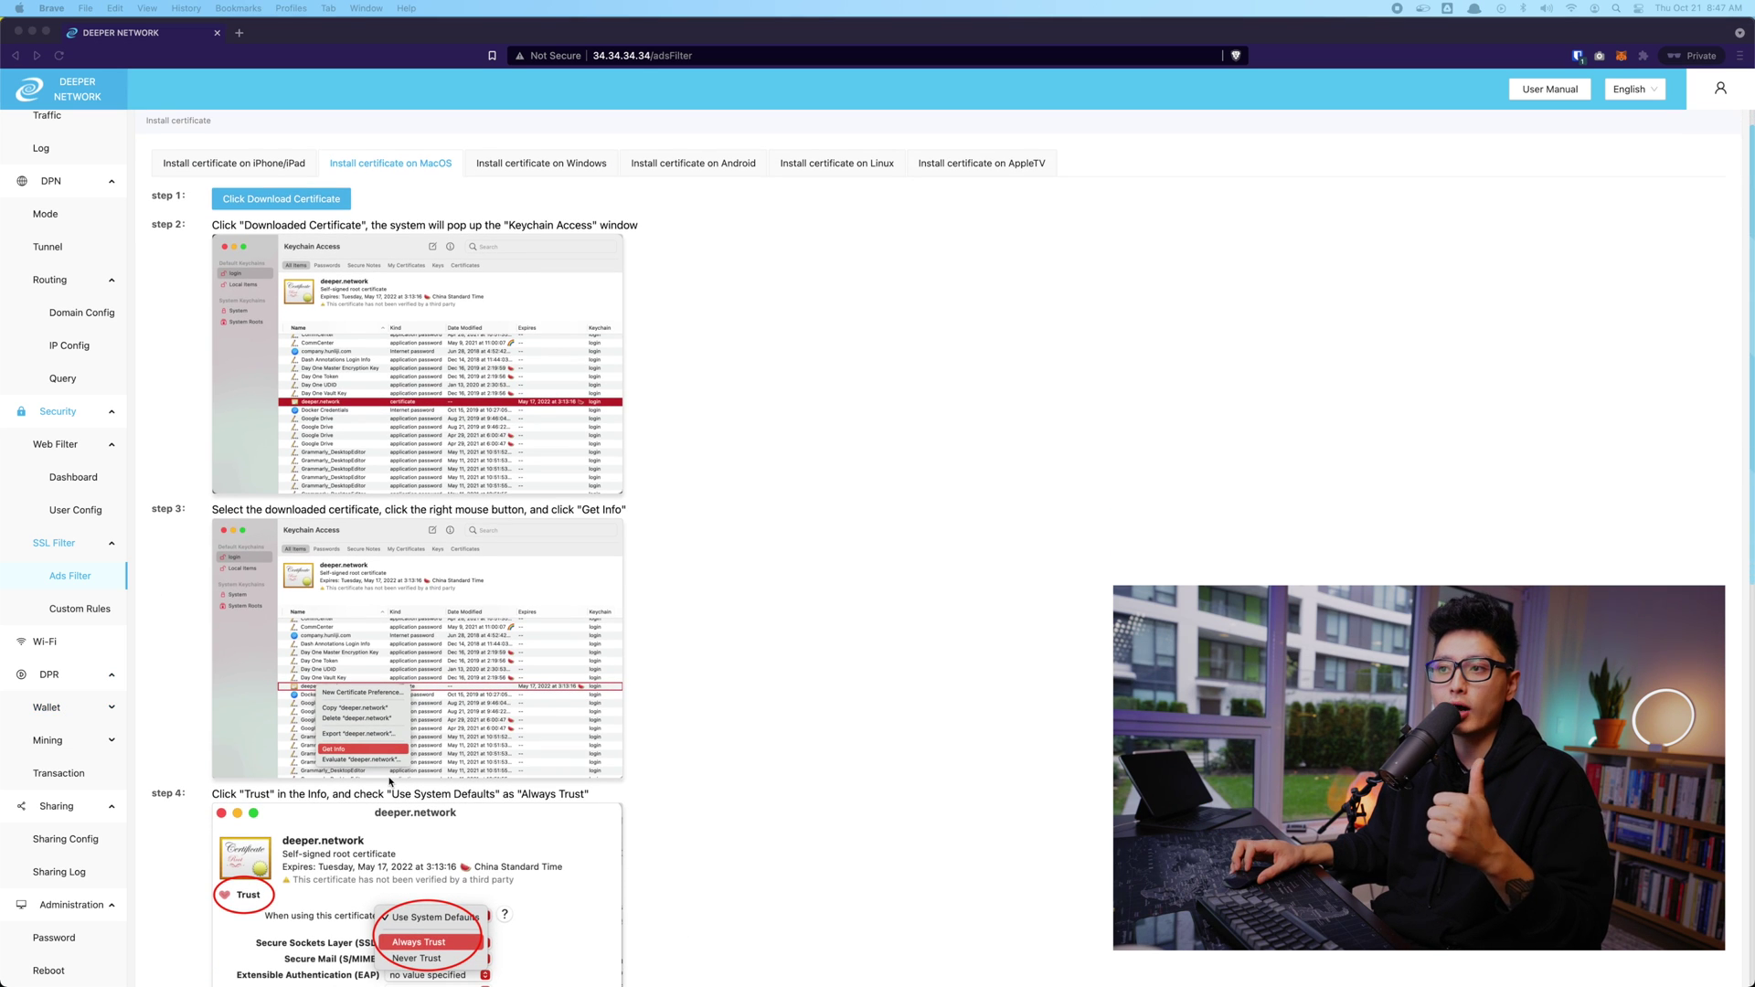
pyautogui.scroll(3, 630, 779)
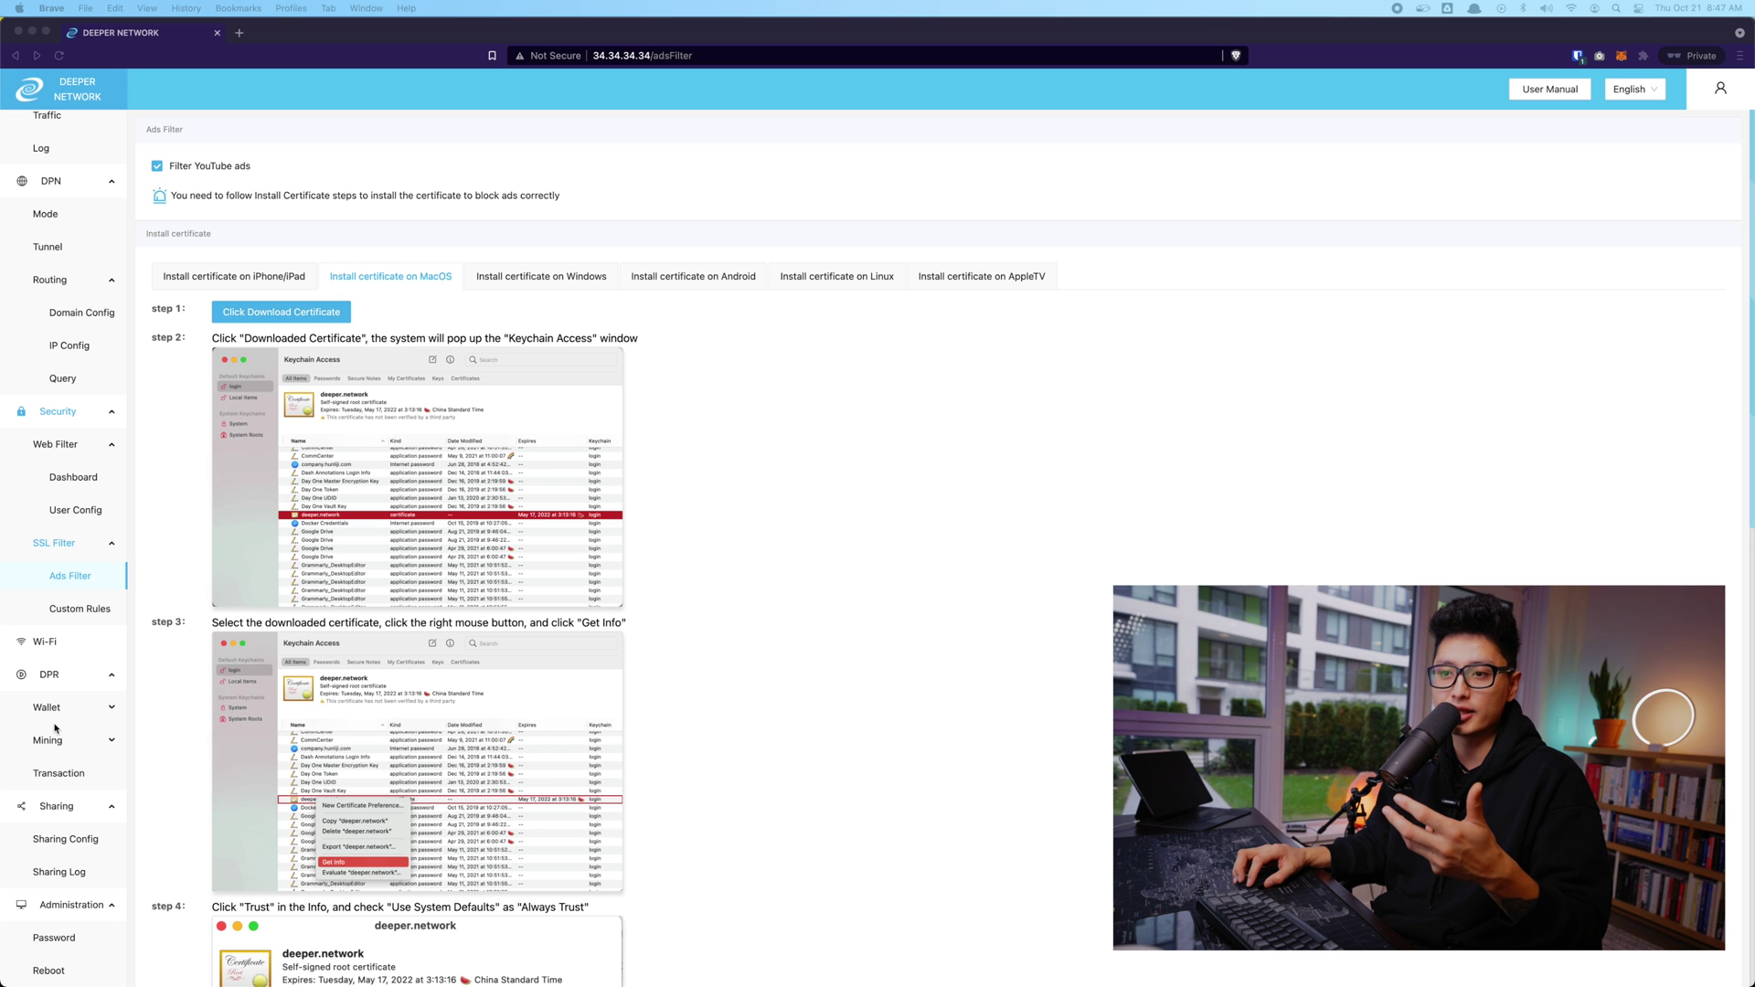
# Switch to the mining calculator, zoom the sheet to 150%, and tick the B2 checkbox.
pyautogui.press('super+grave')
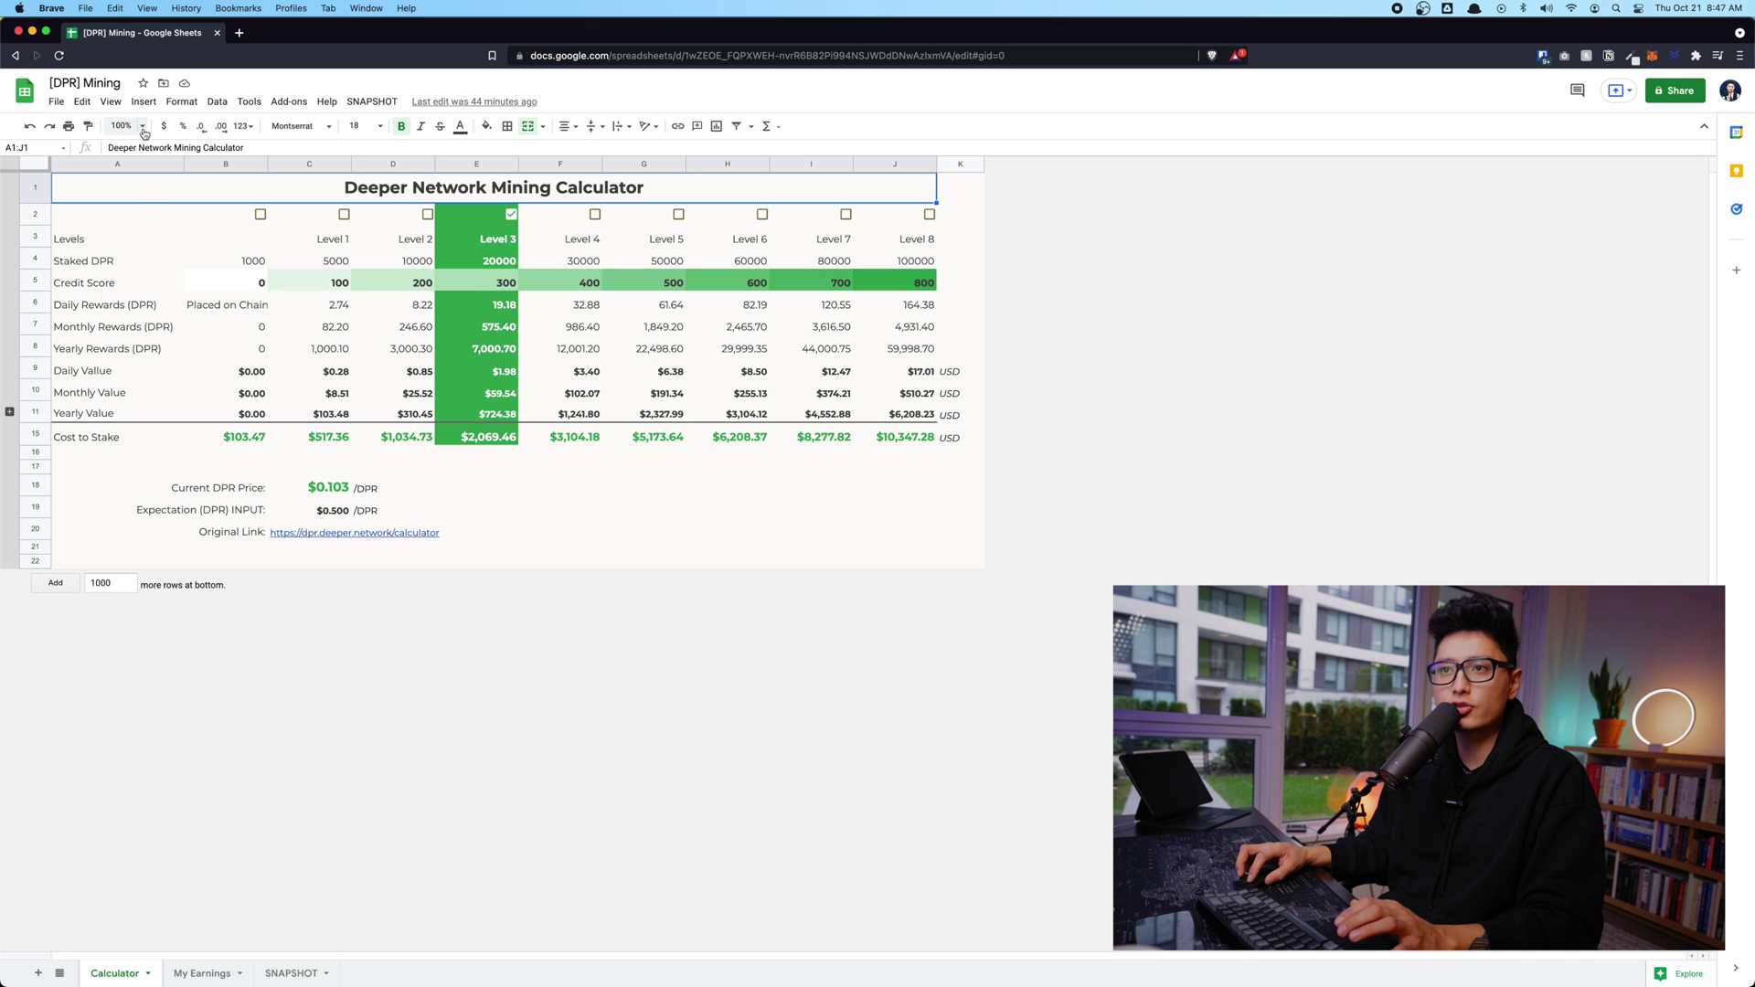
pyautogui.click(143, 133)
pyautogui.click(128, 261)
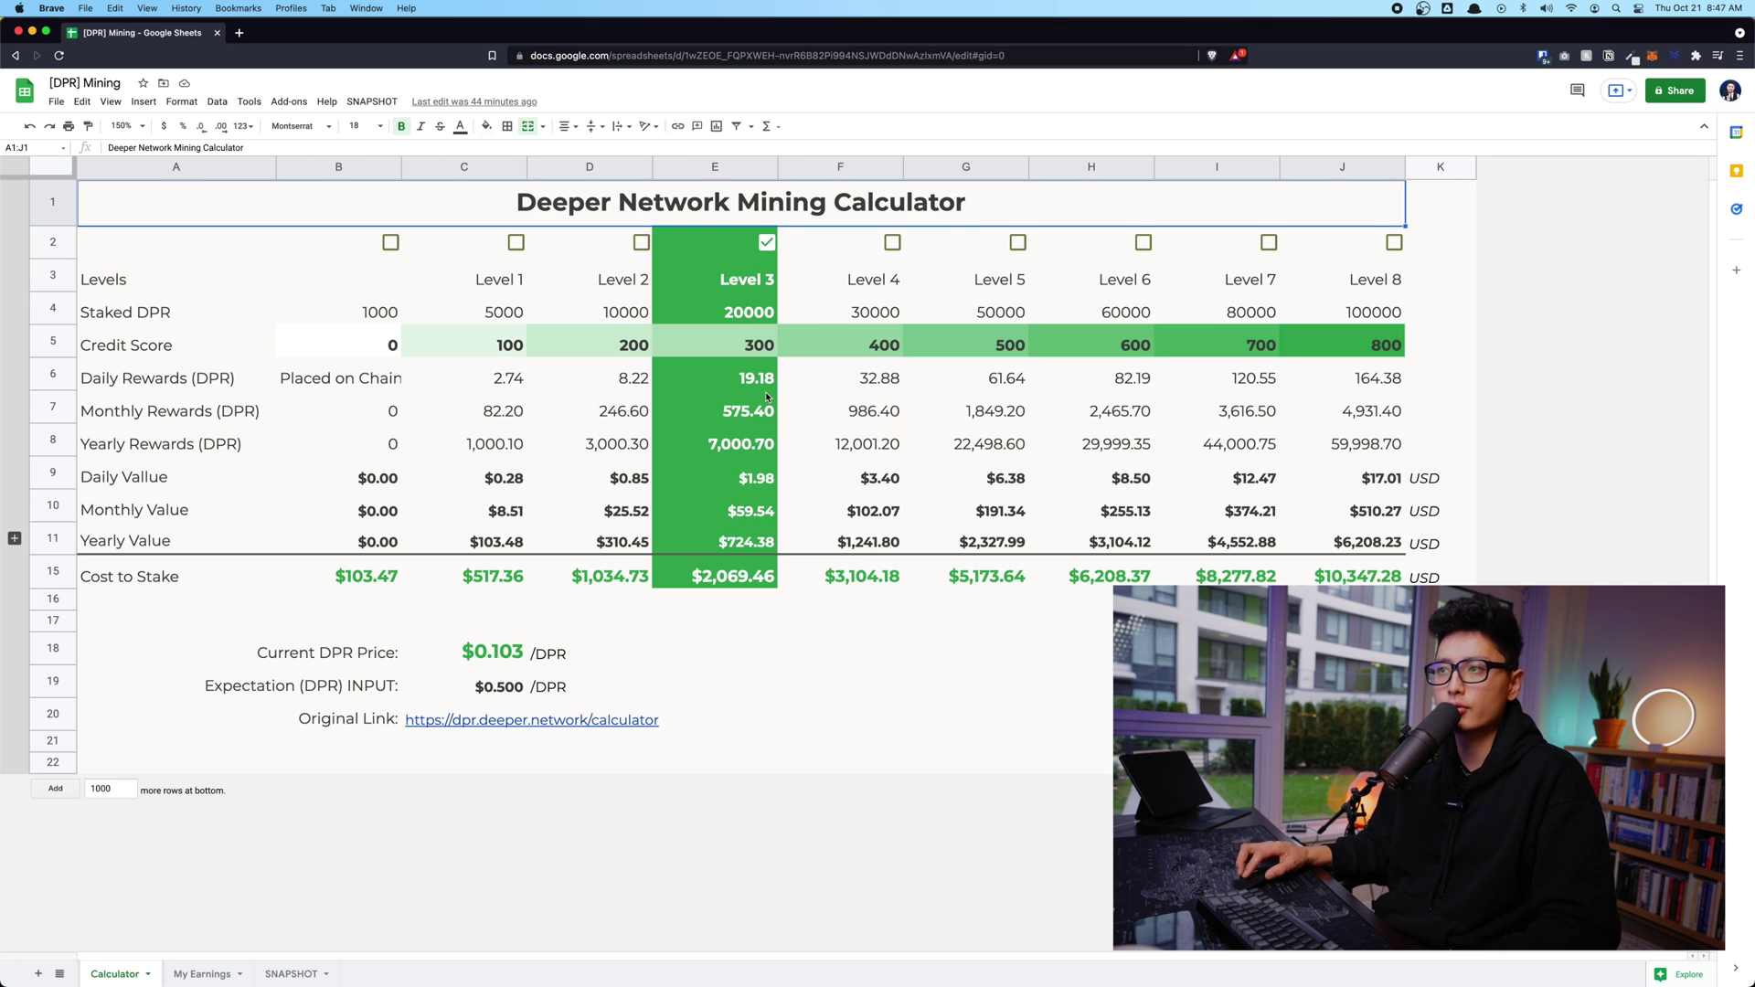
pyautogui.doubleClick(391, 243)
pyautogui.click(392, 243)
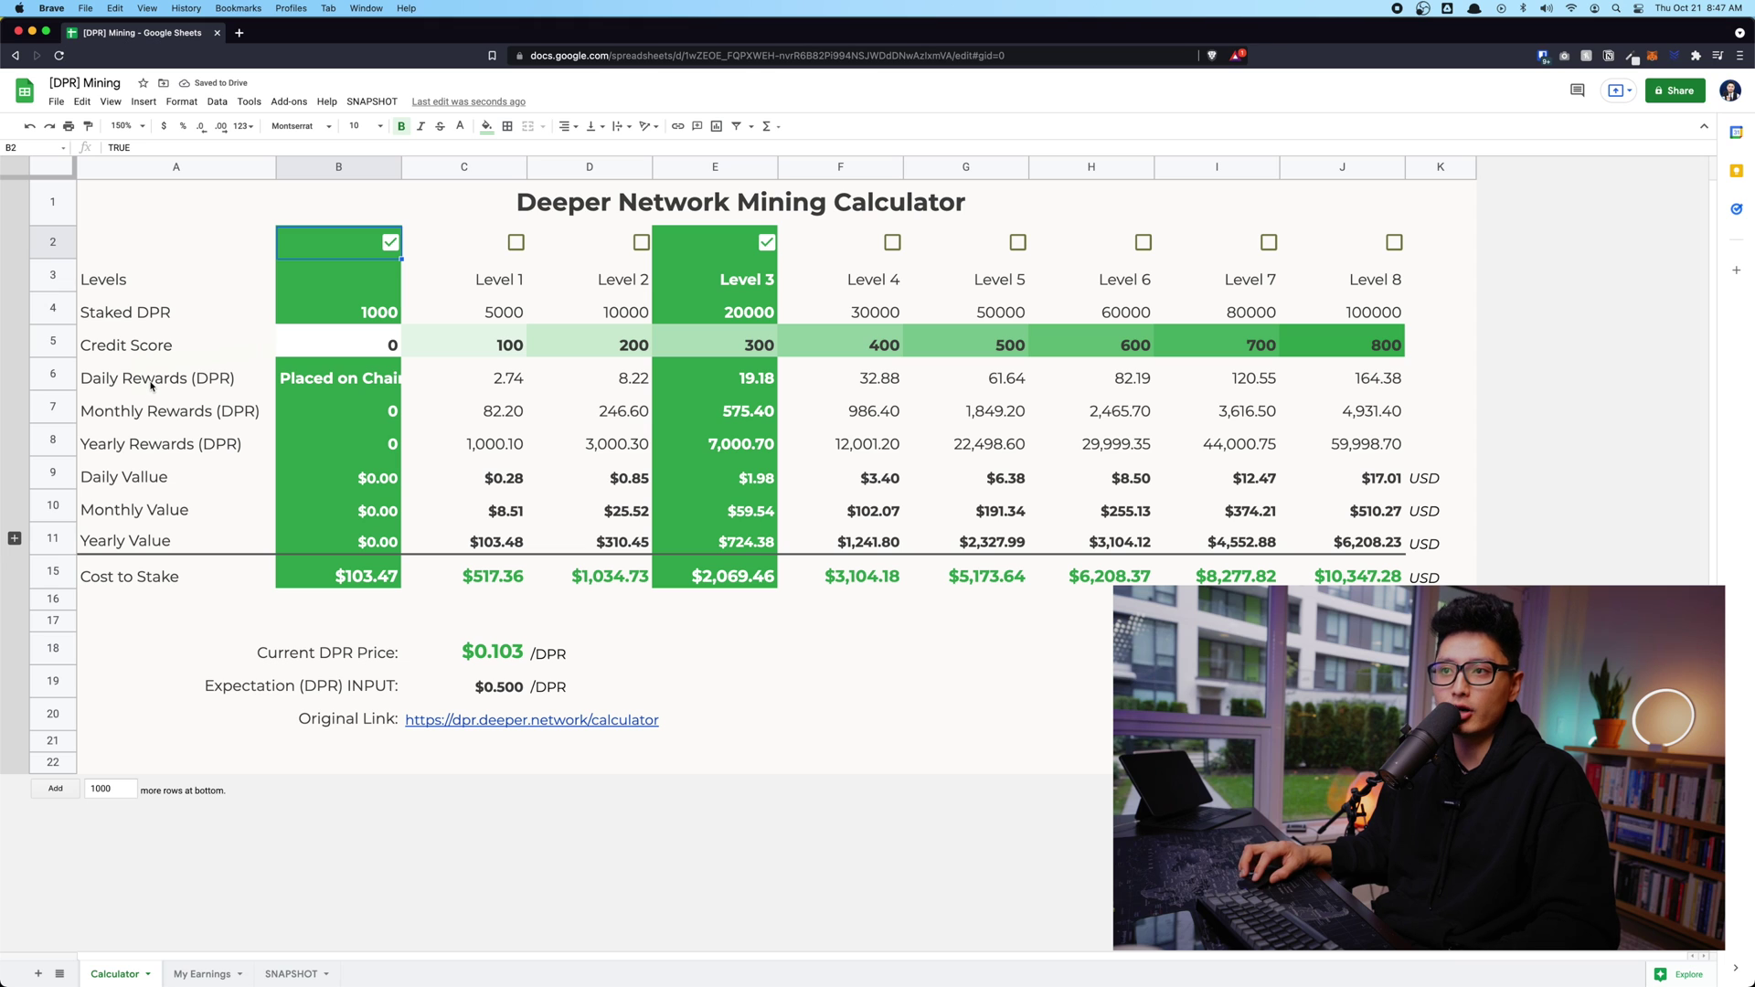
# Inspect daily reward, credit scores, DPR price and Cost to Stake cells, then untick B2.
pyautogui.click(371, 387)
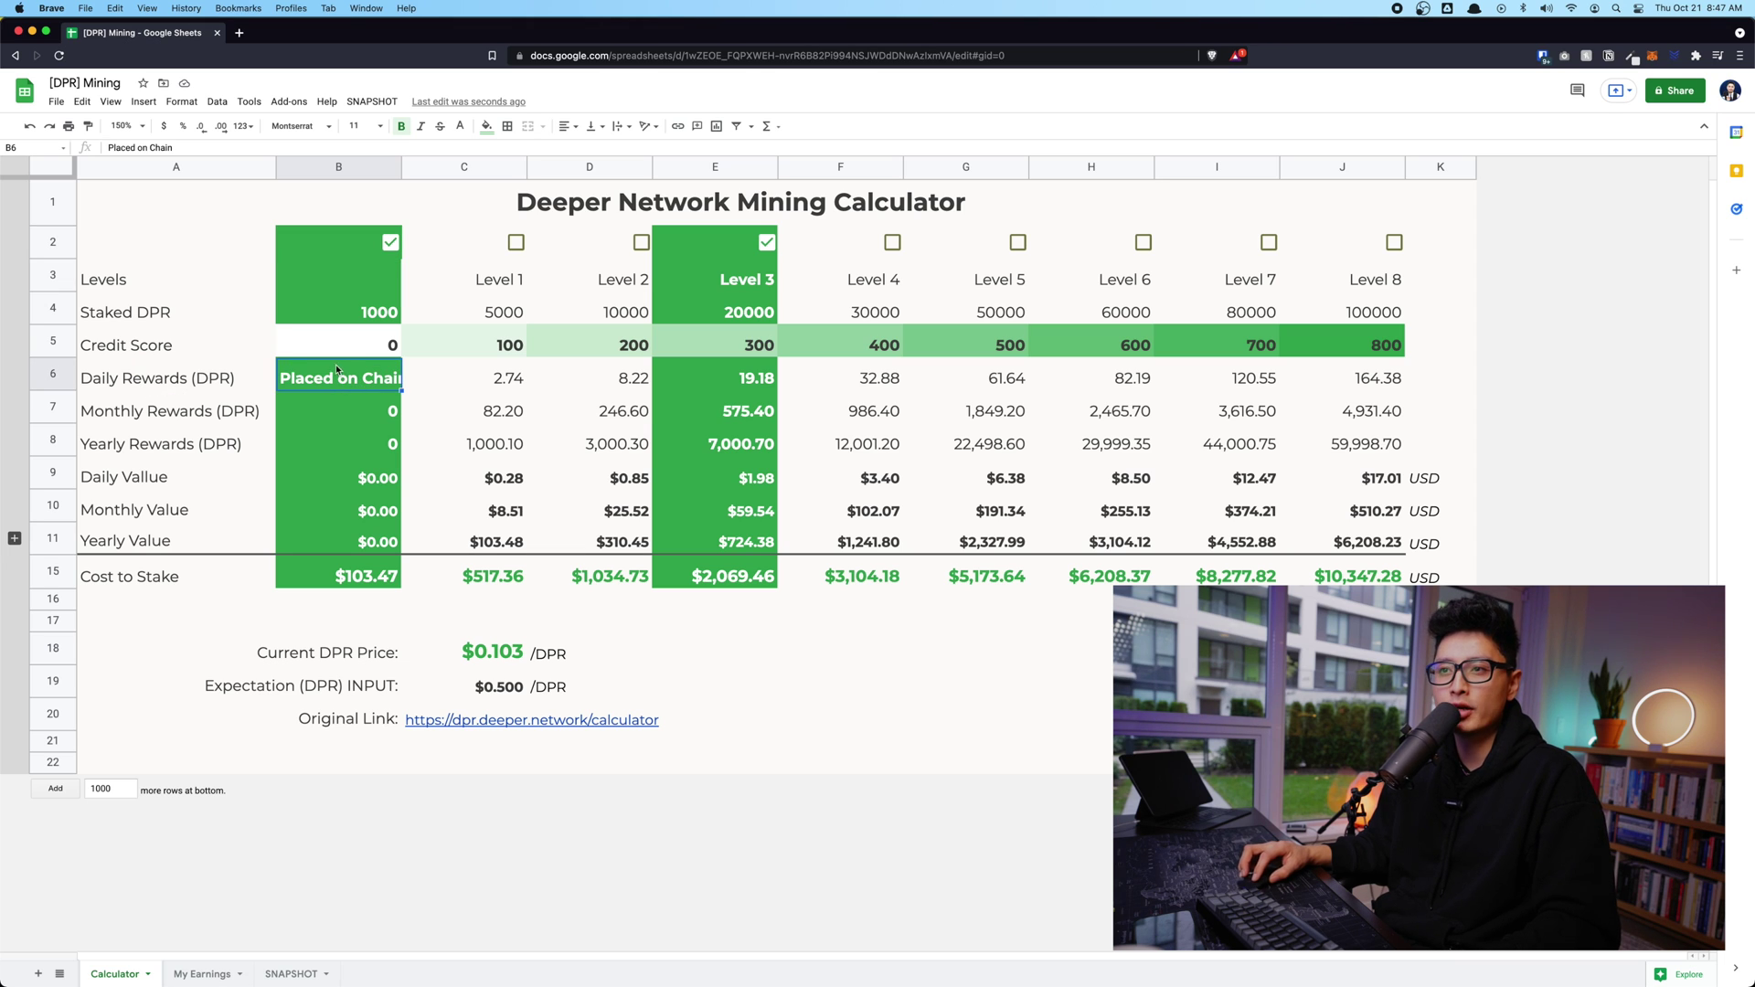
pyautogui.click(348, 351)
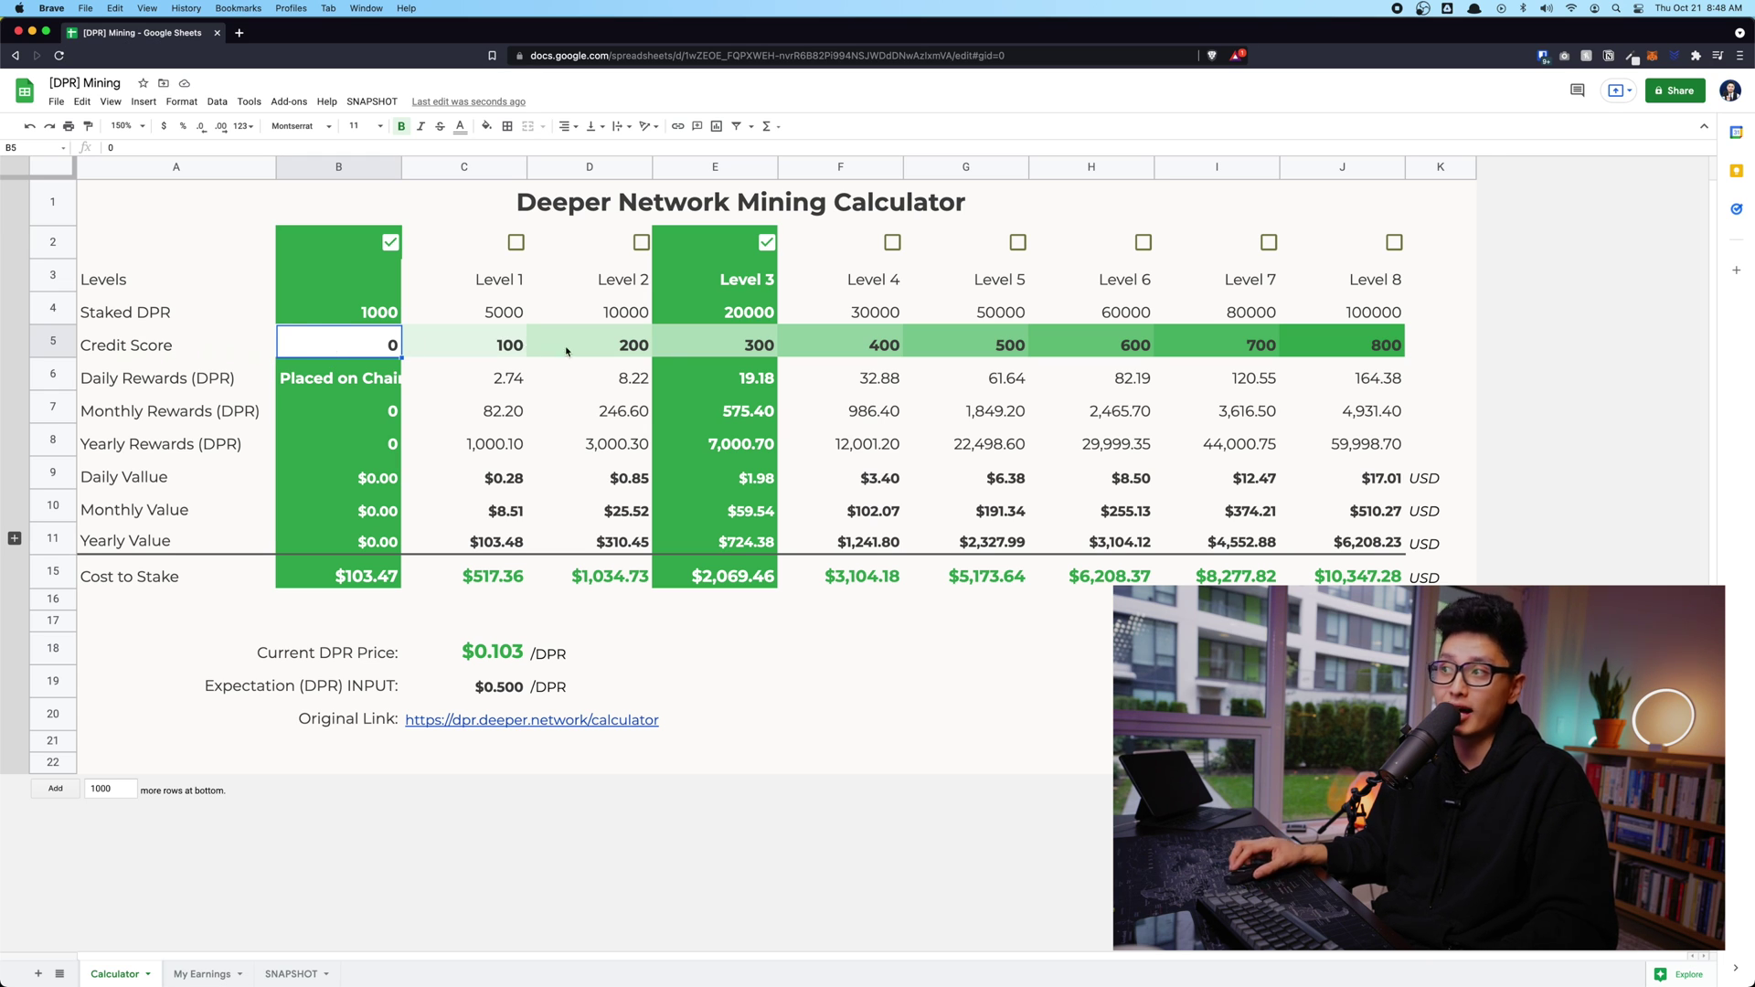
pyautogui.click(1379, 351)
pyautogui.click(52, 375)
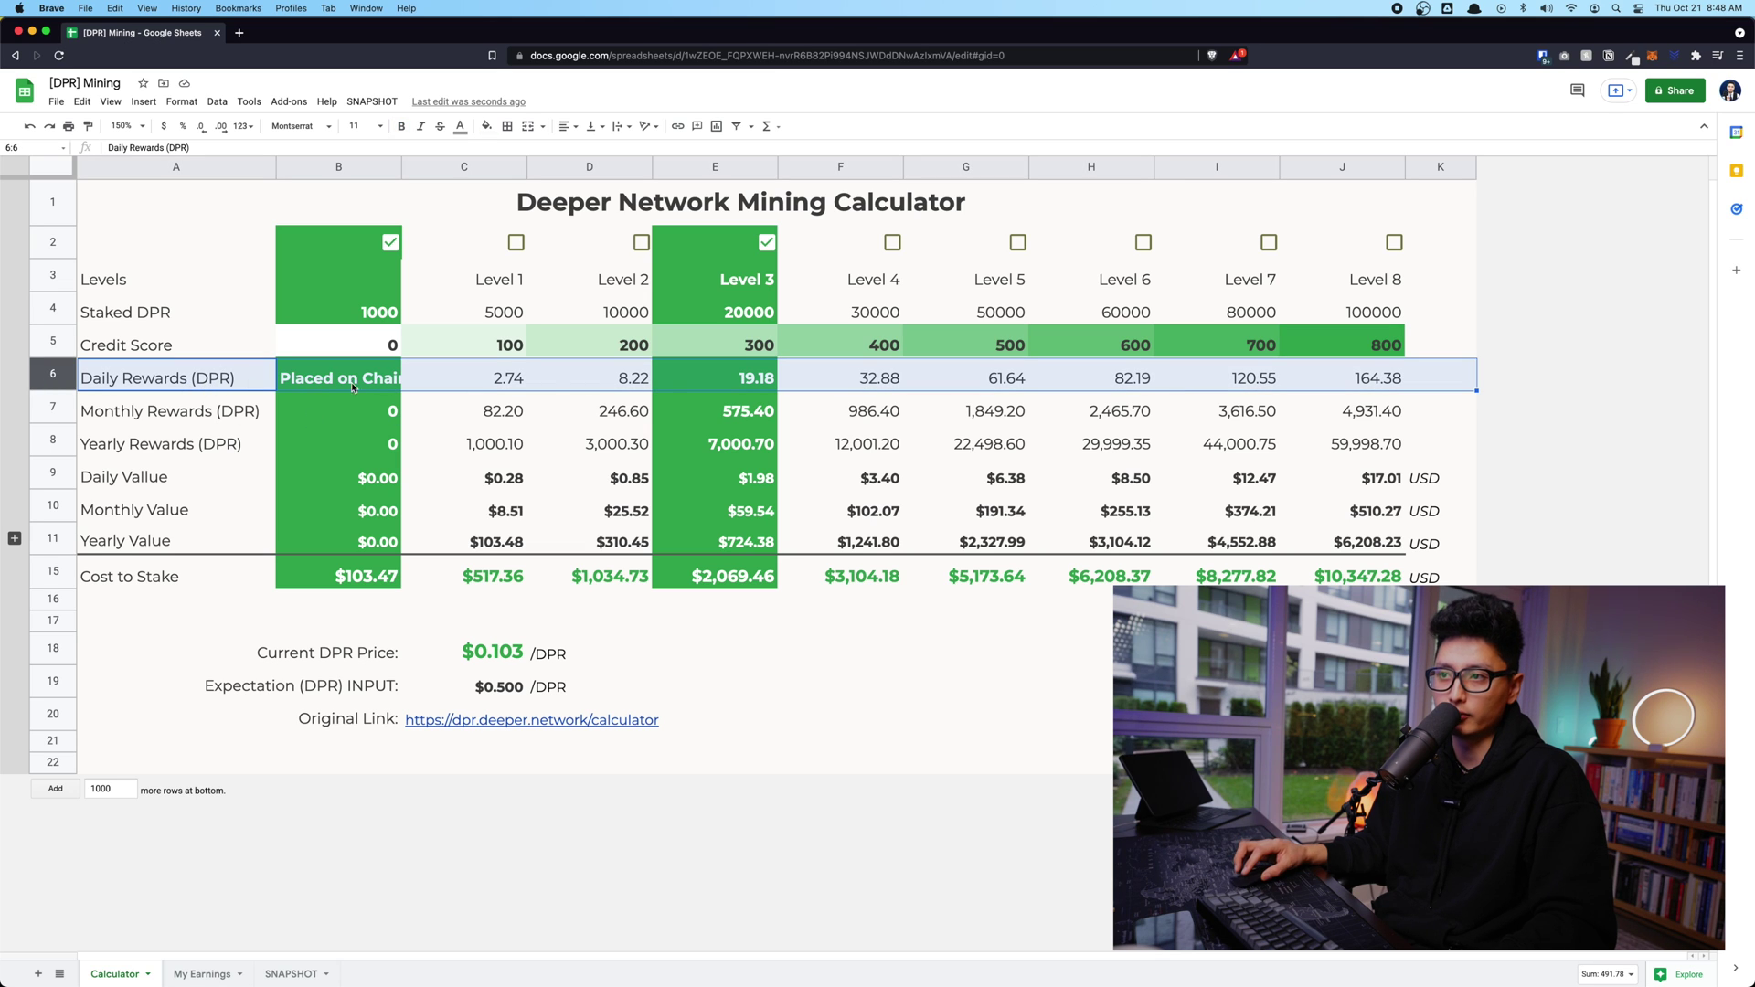
pyautogui.click(509, 650)
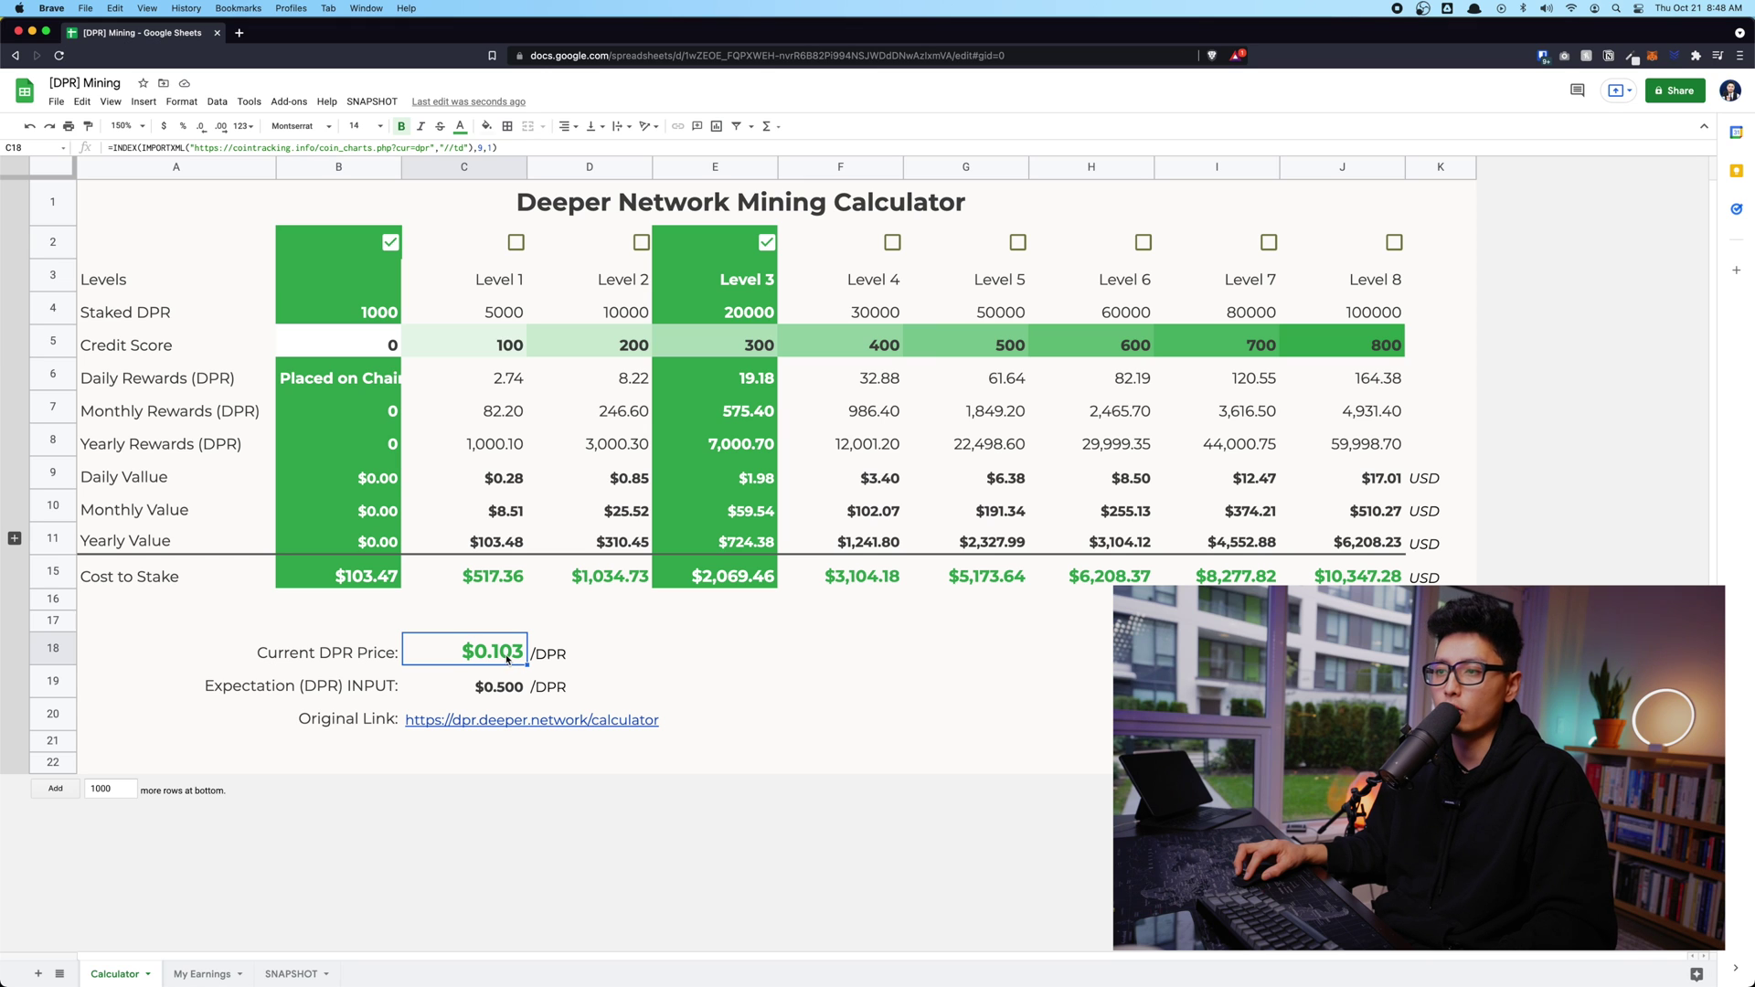
pyautogui.click(377, 578)
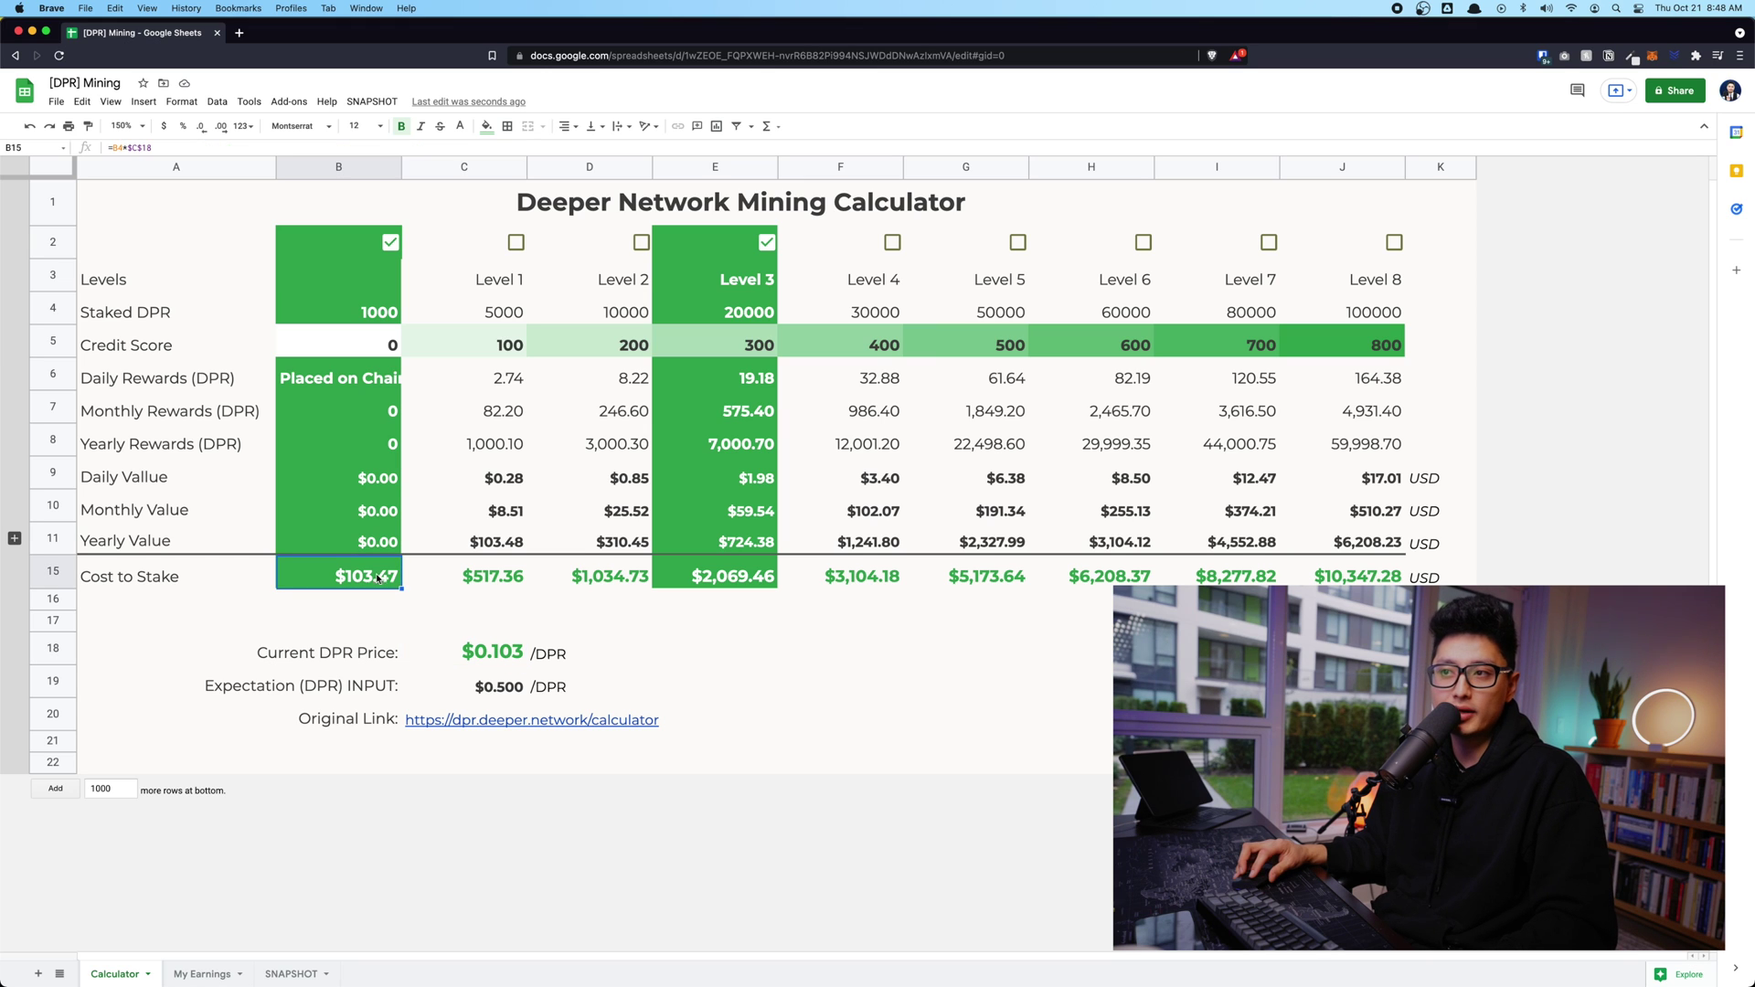
pyautogui.click(360, 311)
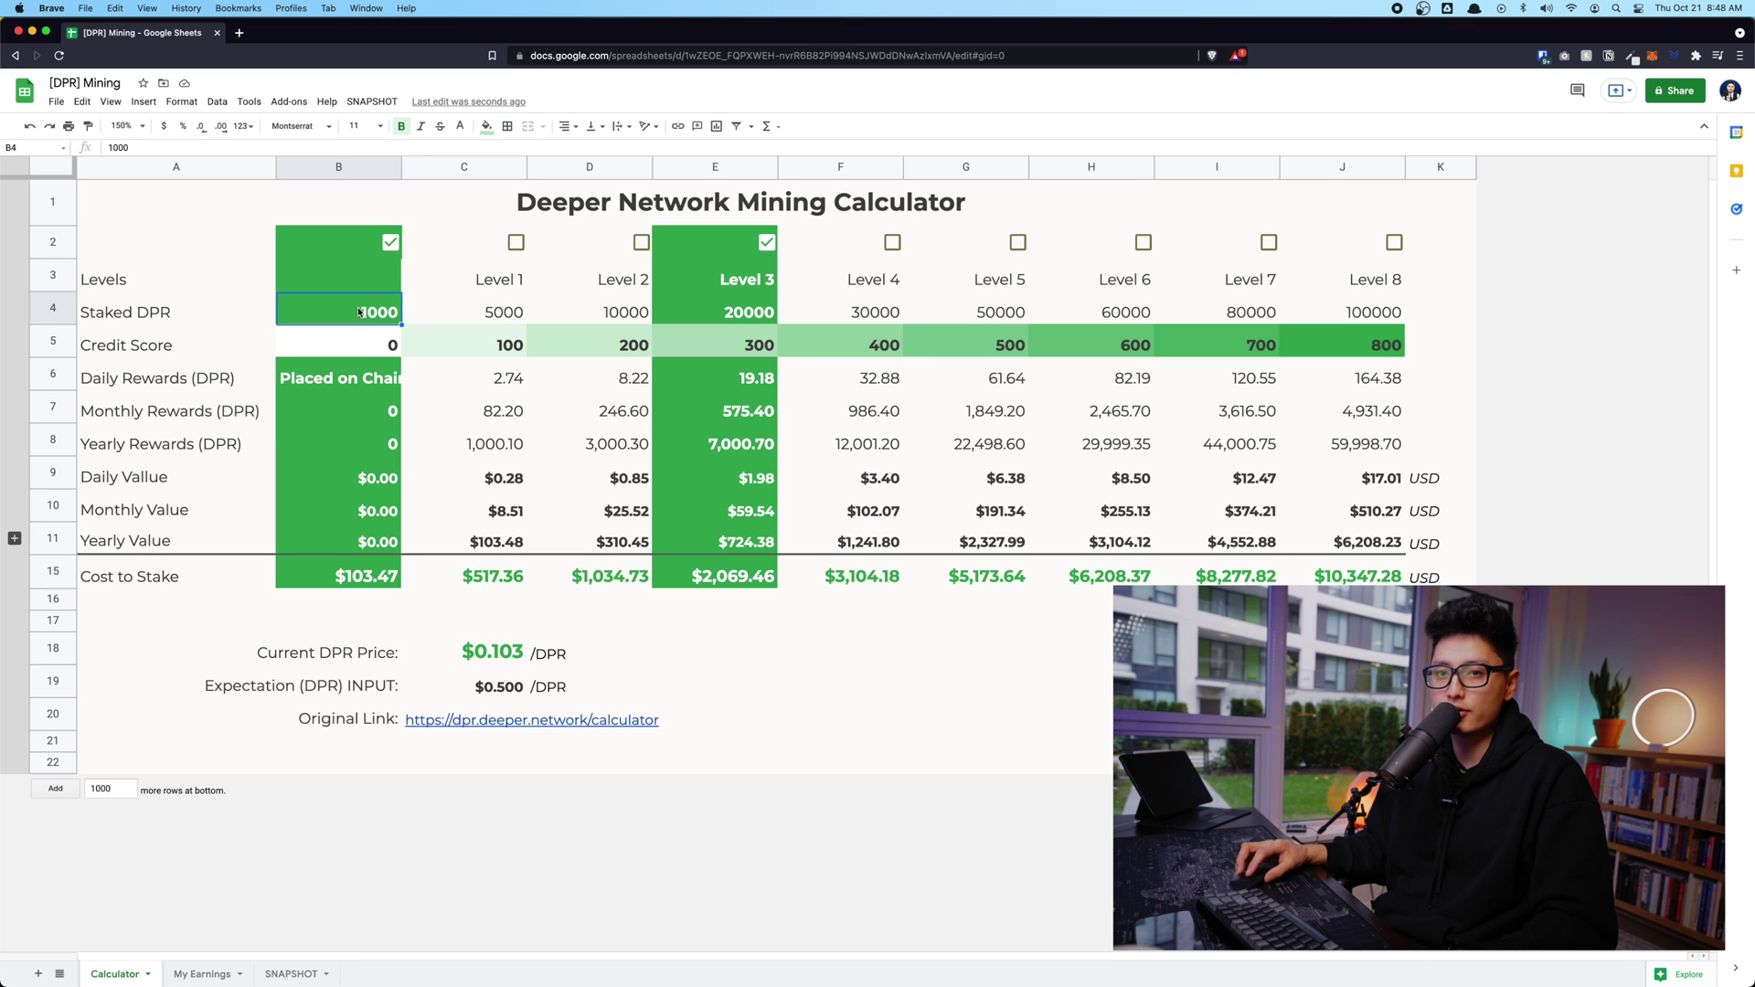
pyautogui.click(362, 576)
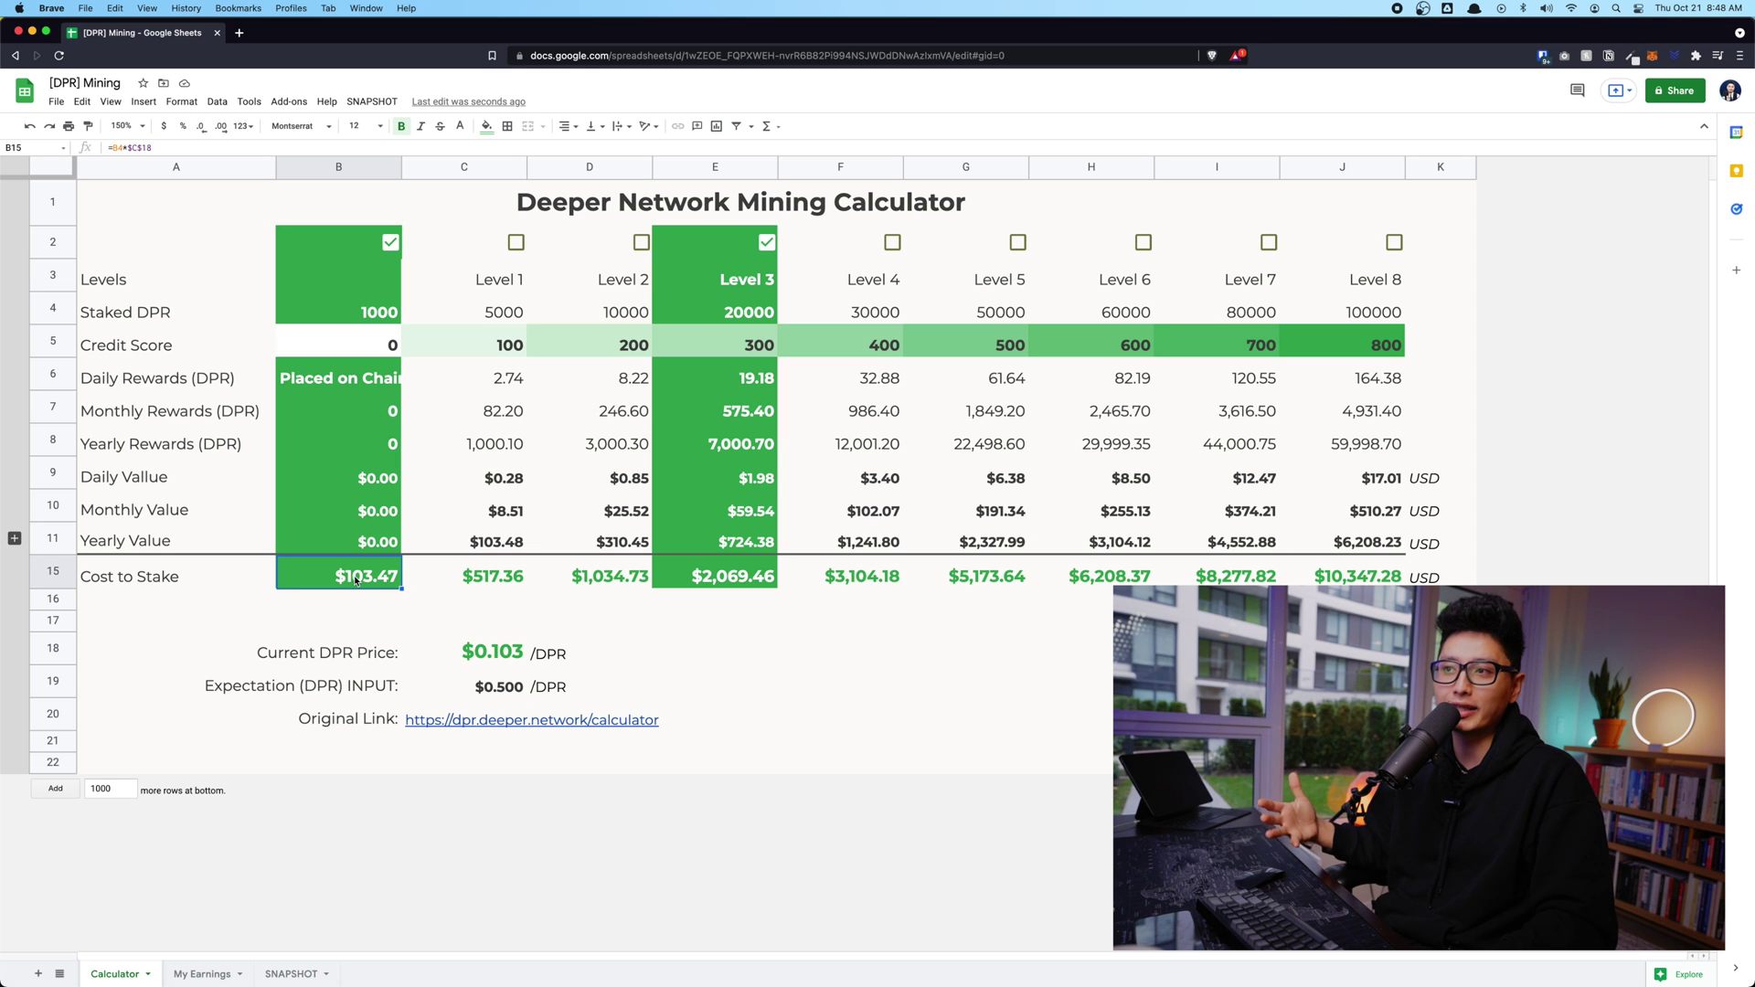
pyautogui.click(390, 244)
# Try highlighting Level 2 (credit score 200), then re-tick Level 3 and inspect its 19.18 daily reward.
pyautogui.click(768, 242)
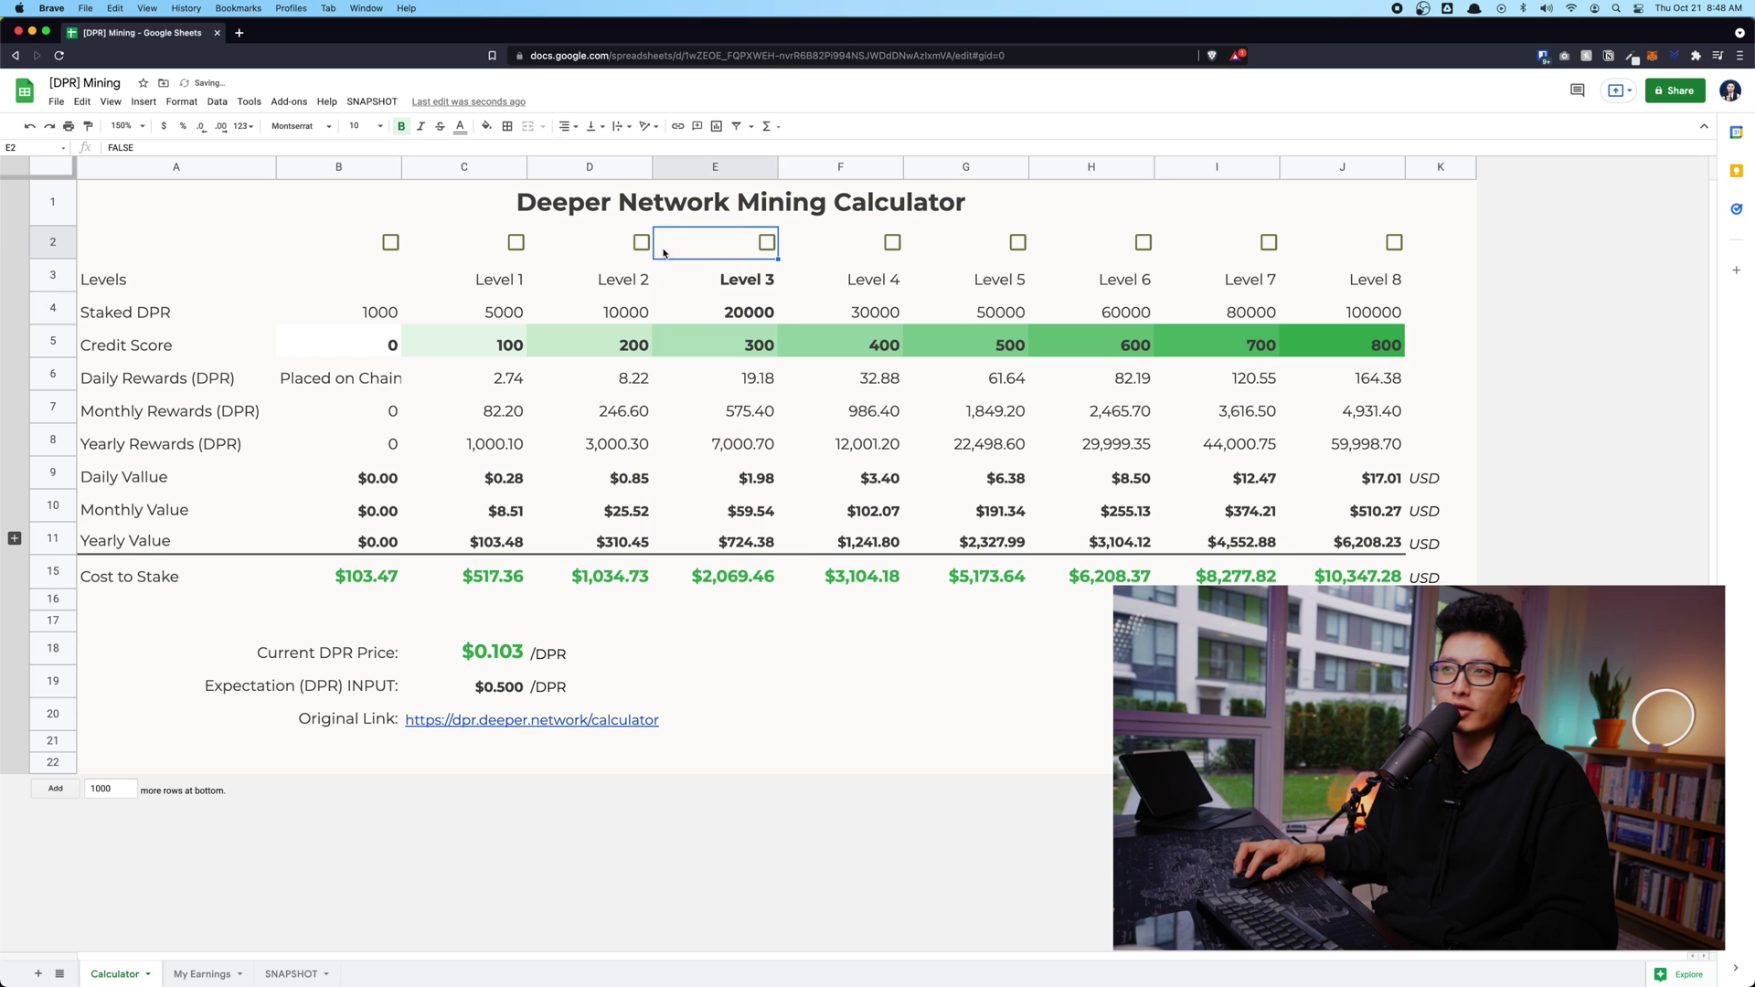
pyautogui.click(641, 242)
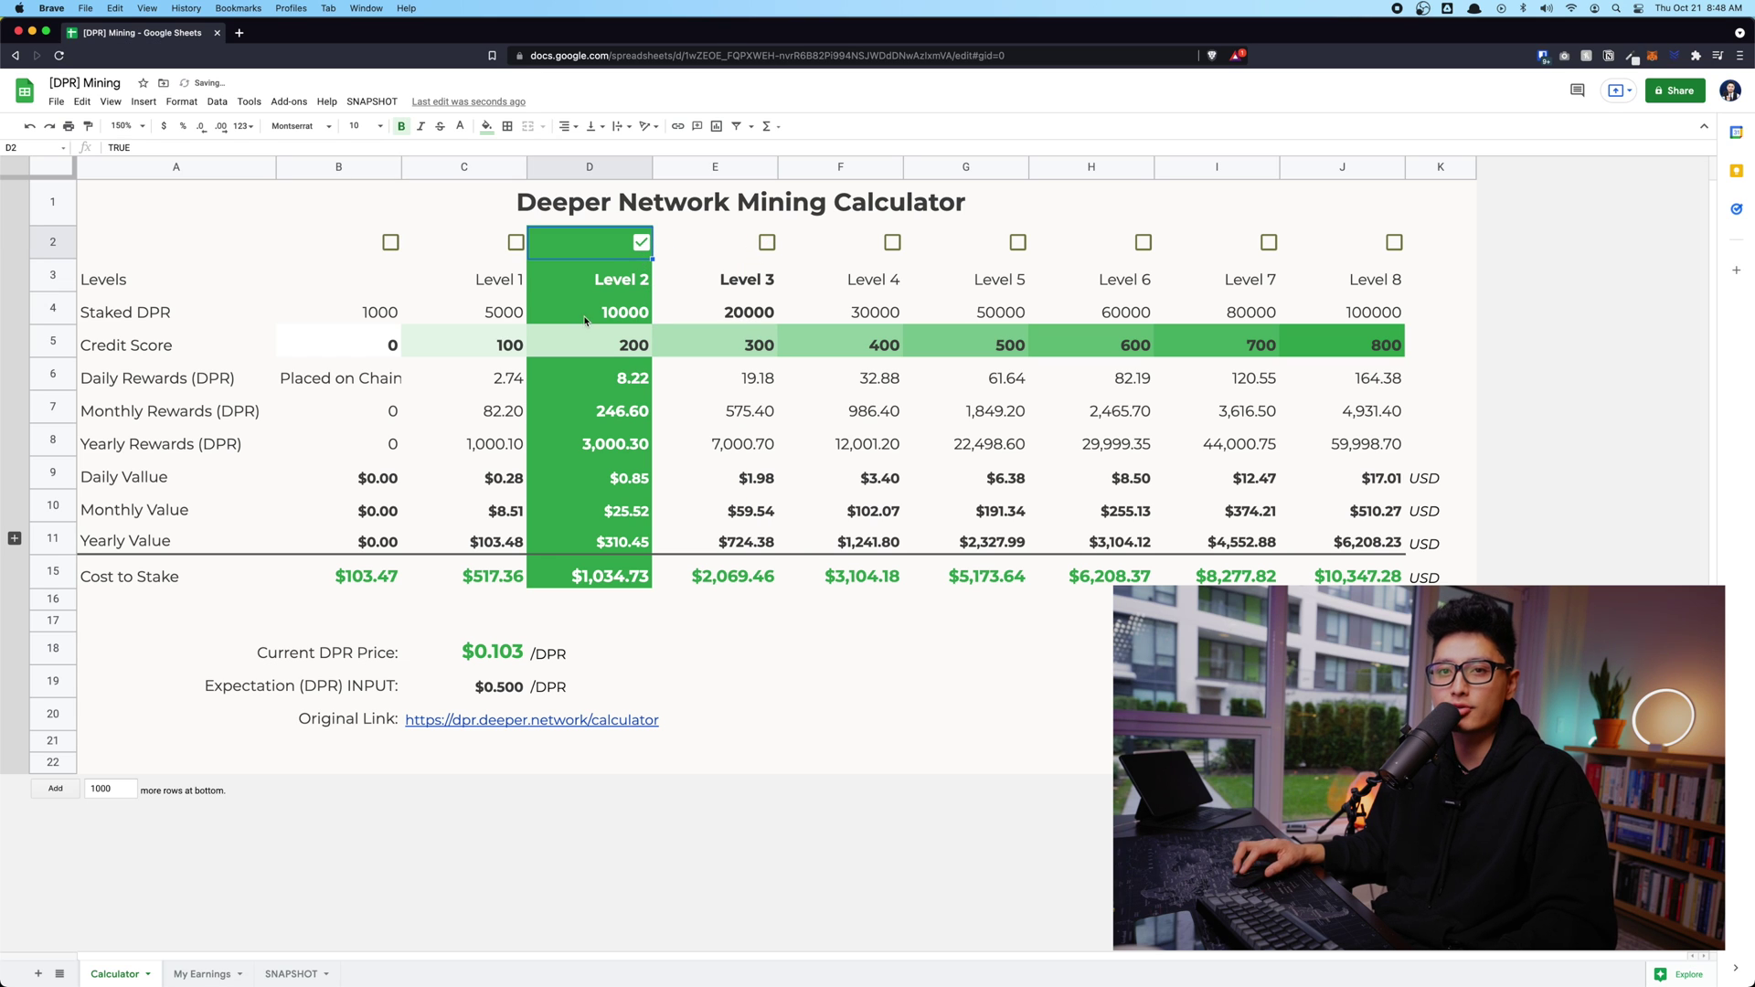
pyautogui.click(607, 342)
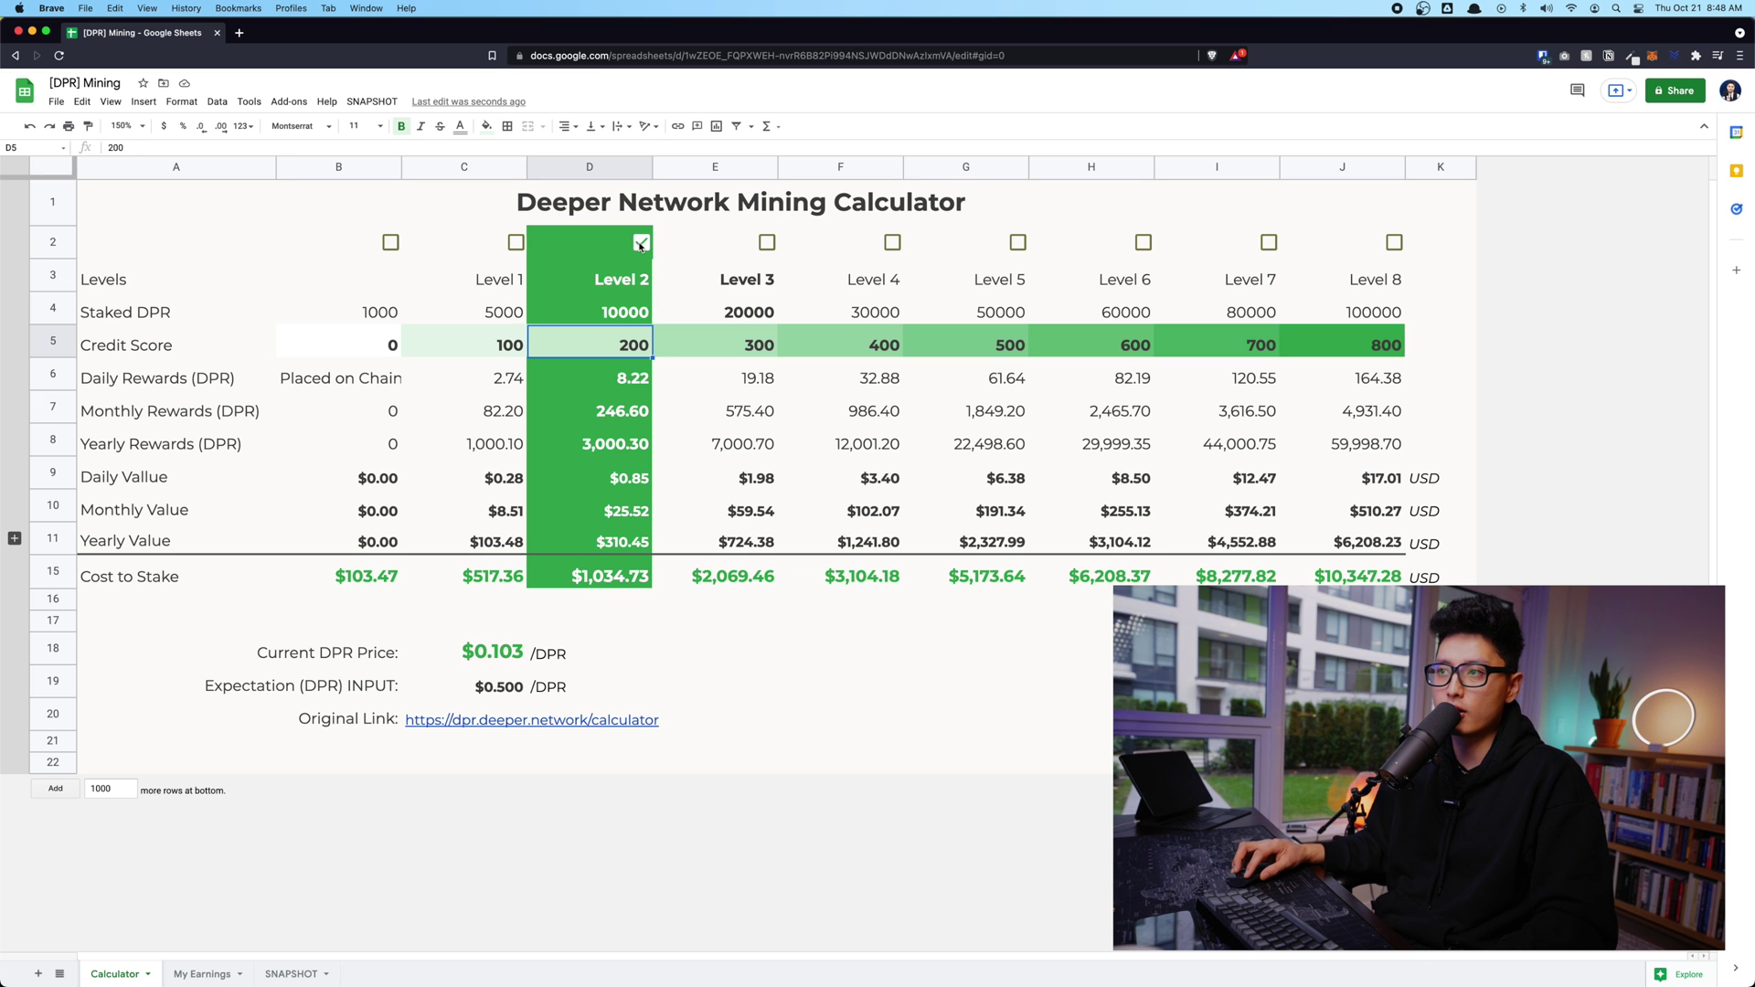
pyautogui.click(641, 243)
pyautogui.click(767, 245)
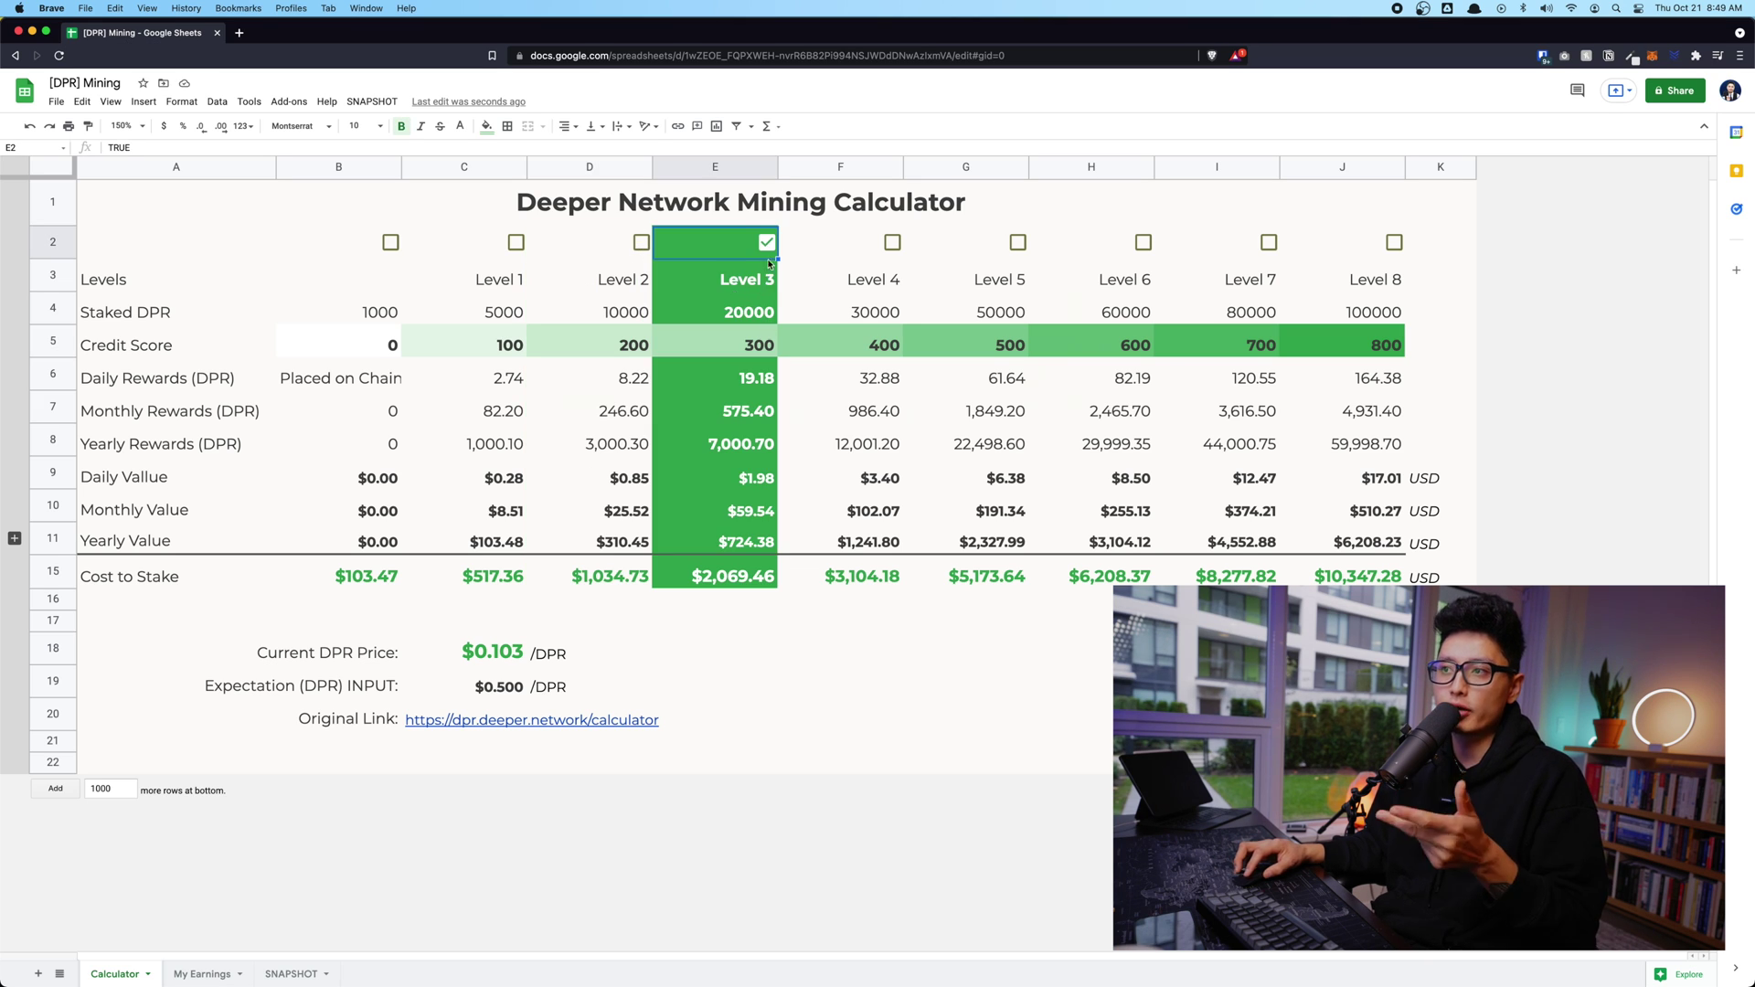
pyautogui.click(754, 387)
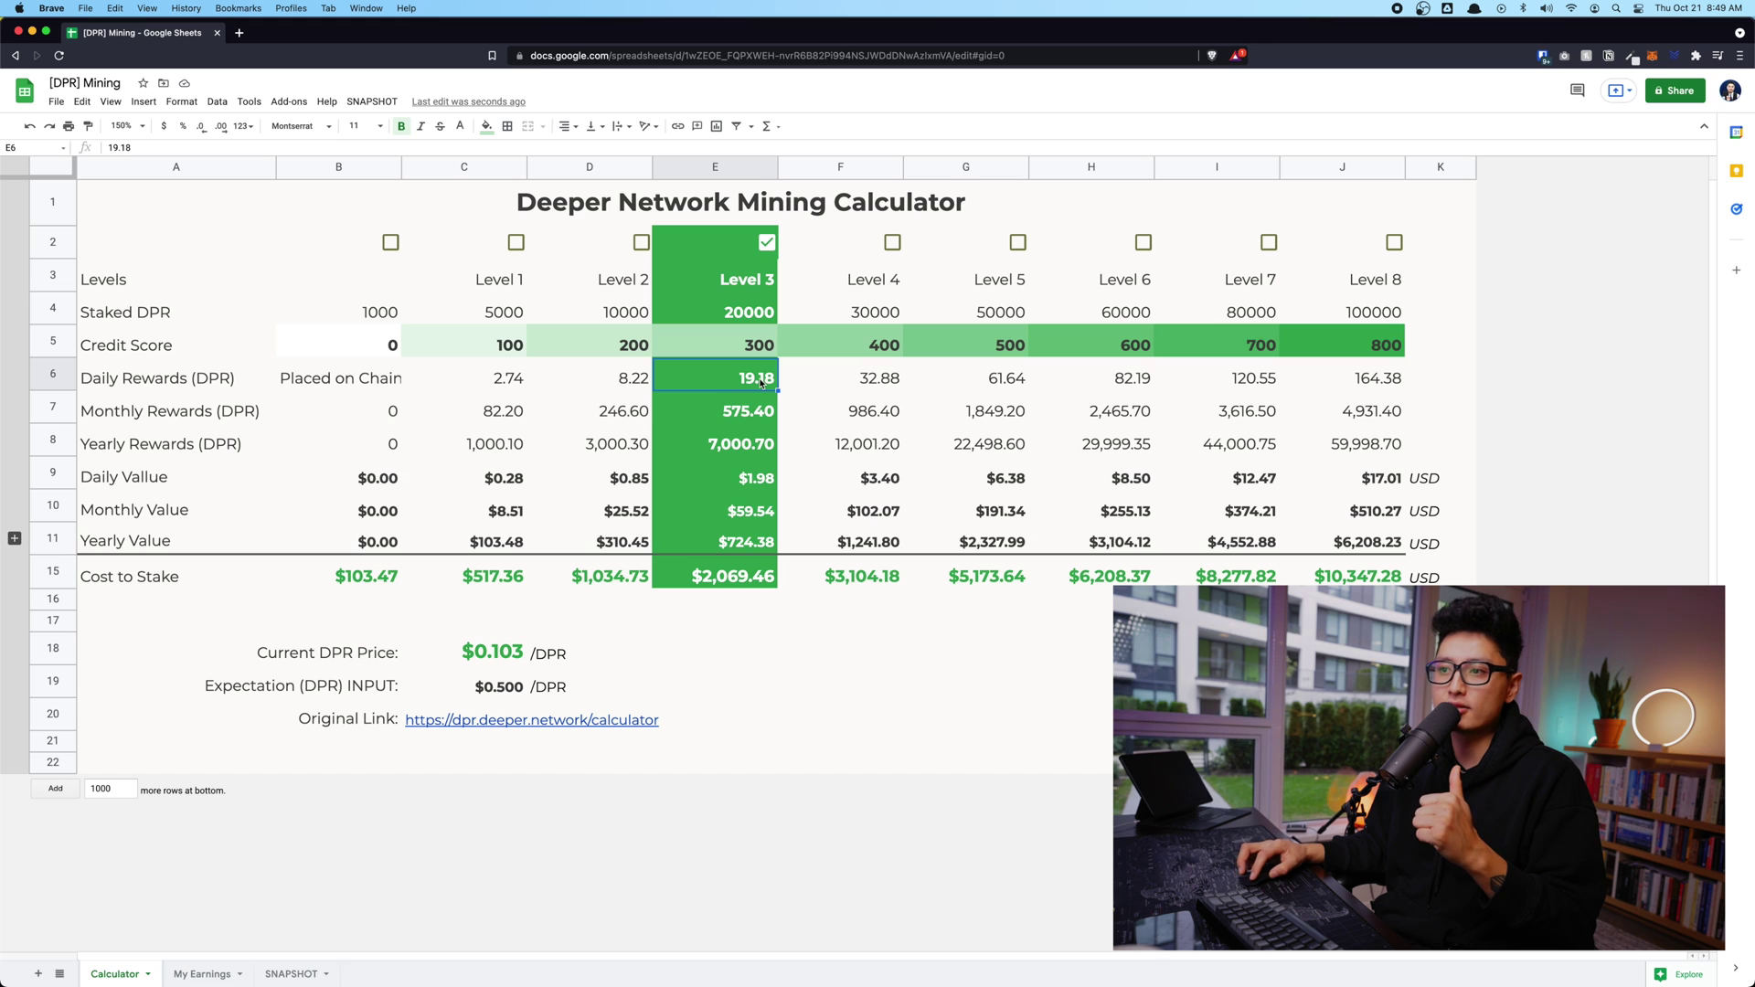
pyautogui.click(725, 486)
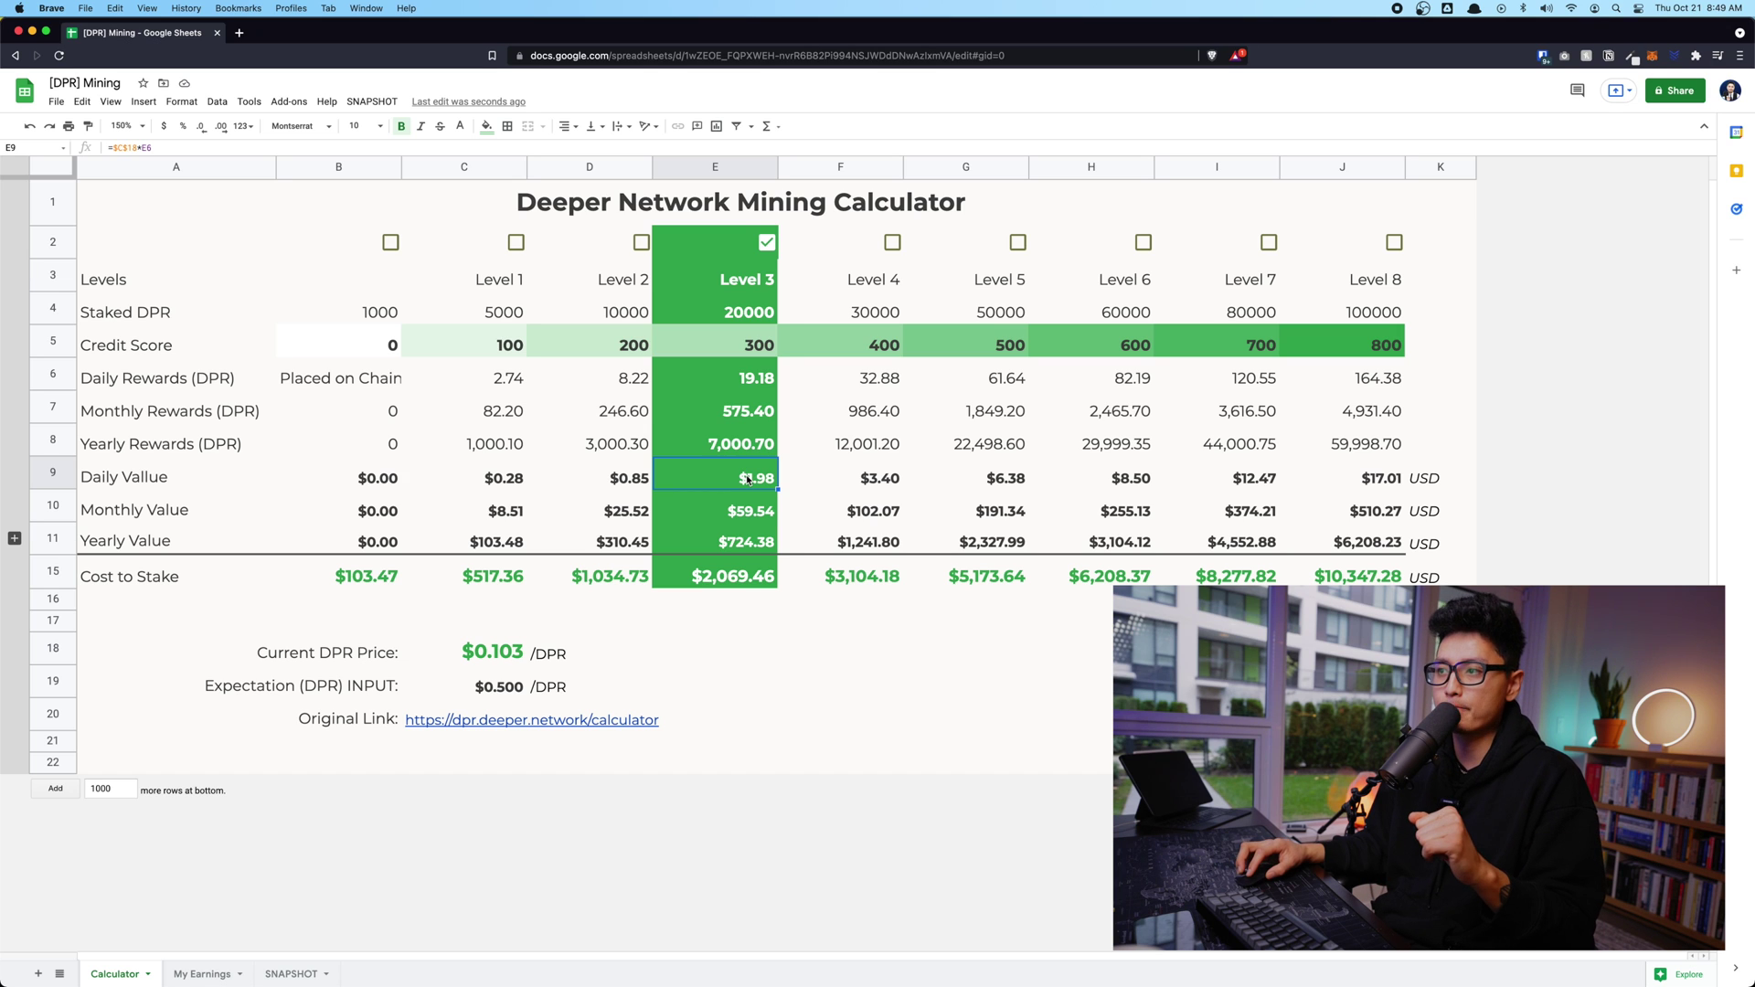
# Highlight Level 5 and check its 50000 DPR stake, daily value and yearly value.
pyautogui.click(1017, 242)
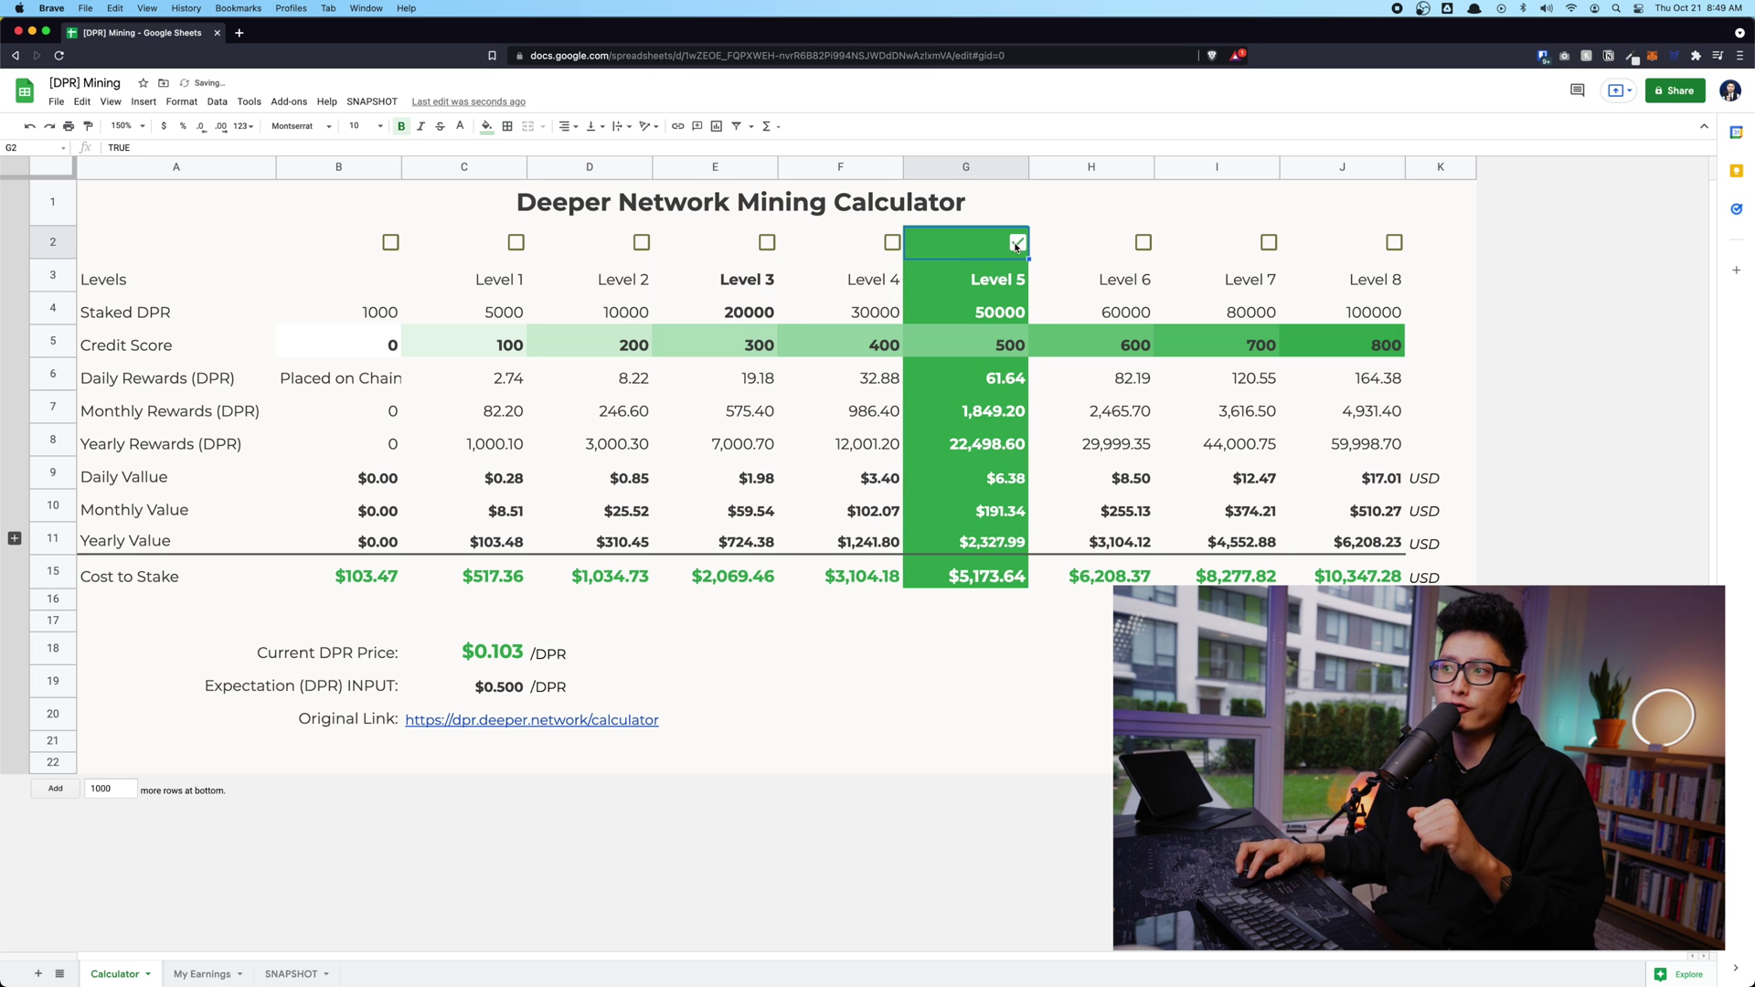
pyautogui.click(987, 316)
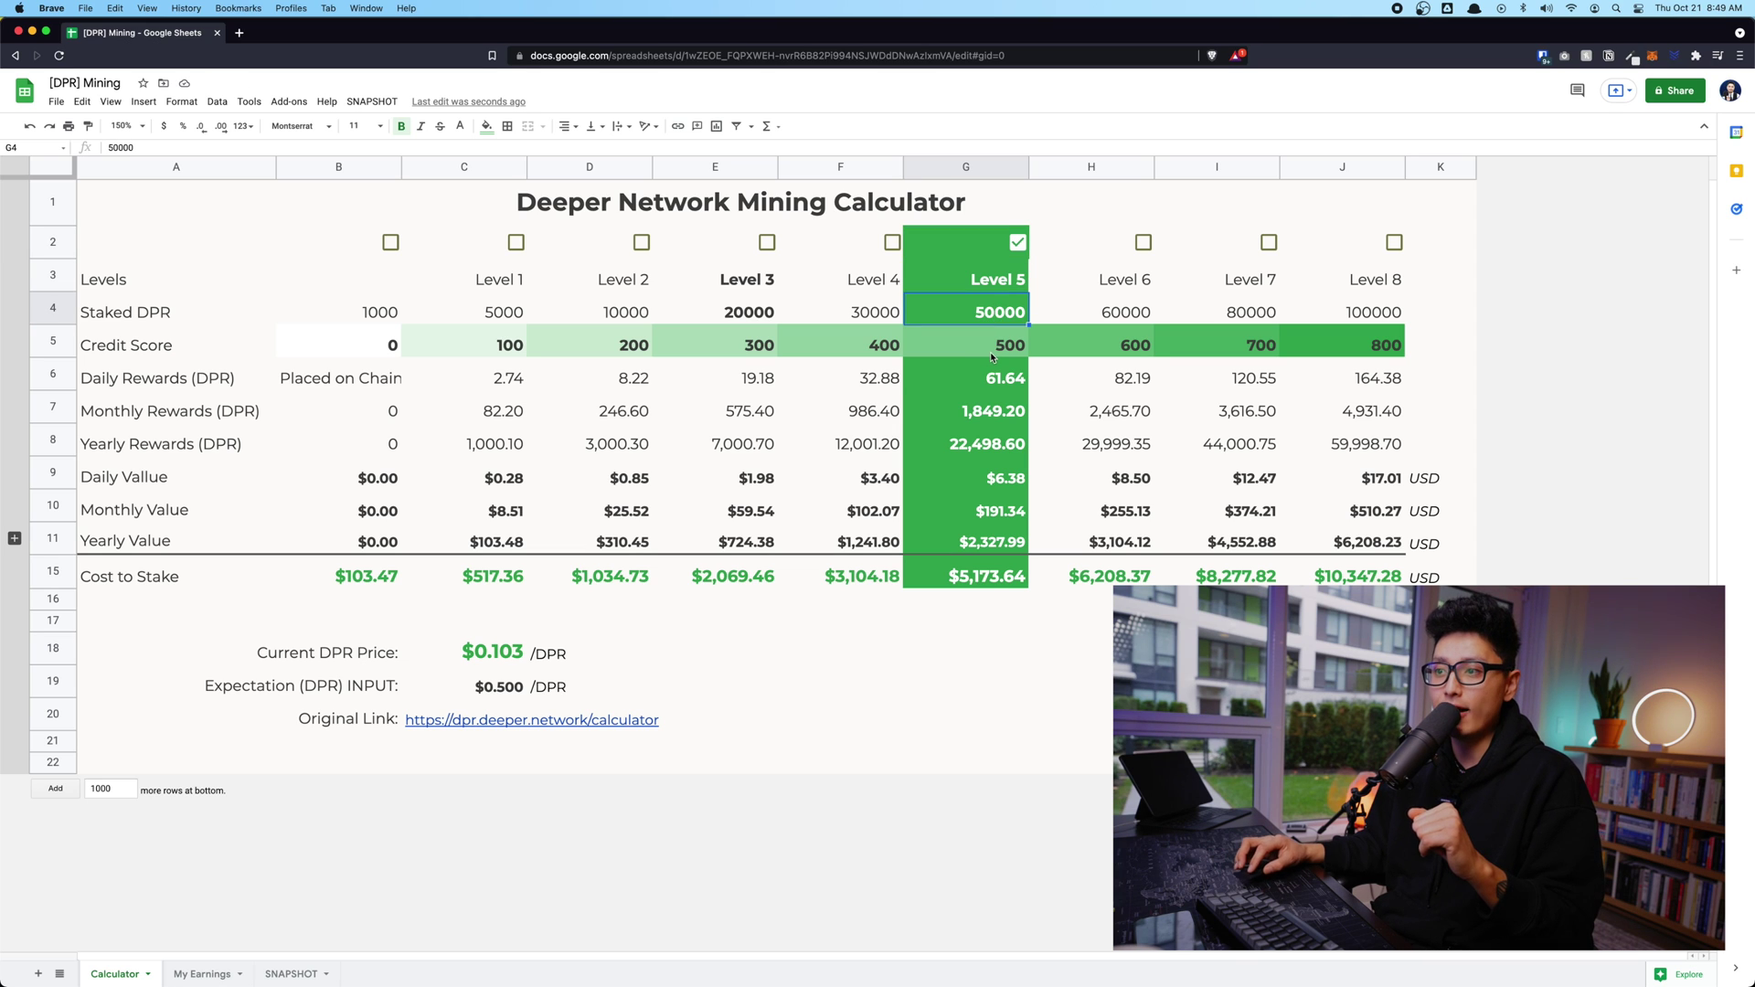
pyautogui.click(989, 491)
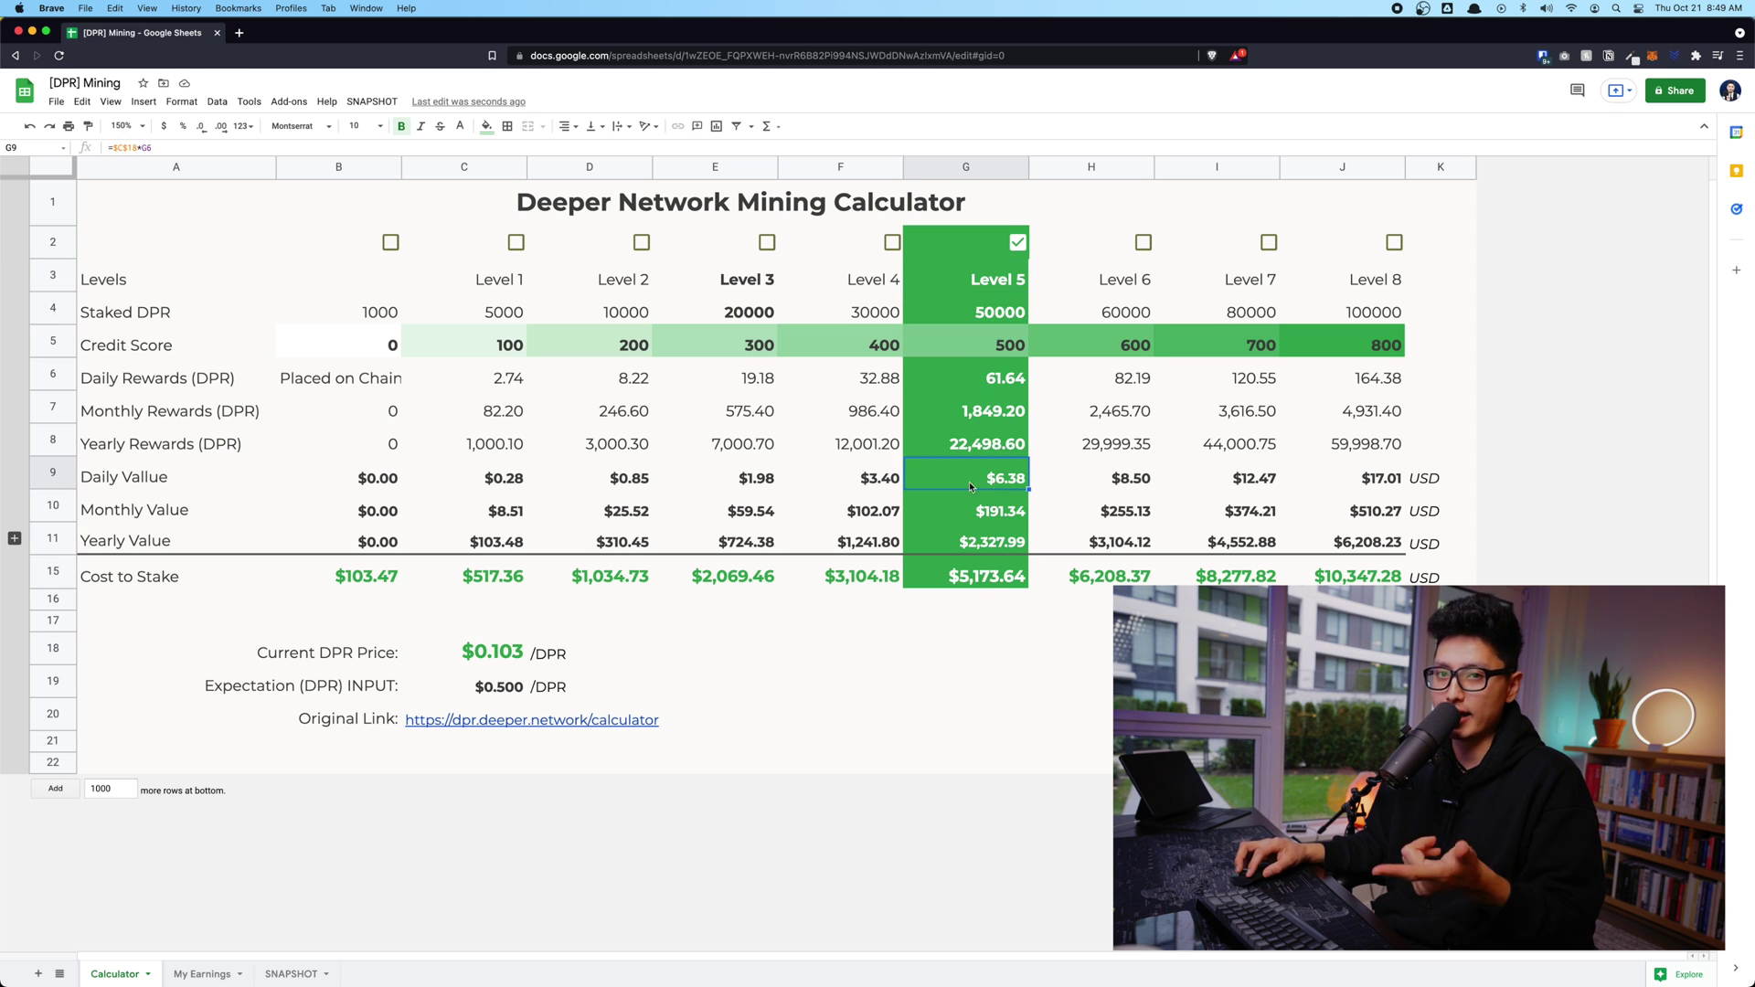
pyautogui.click(964, 544)
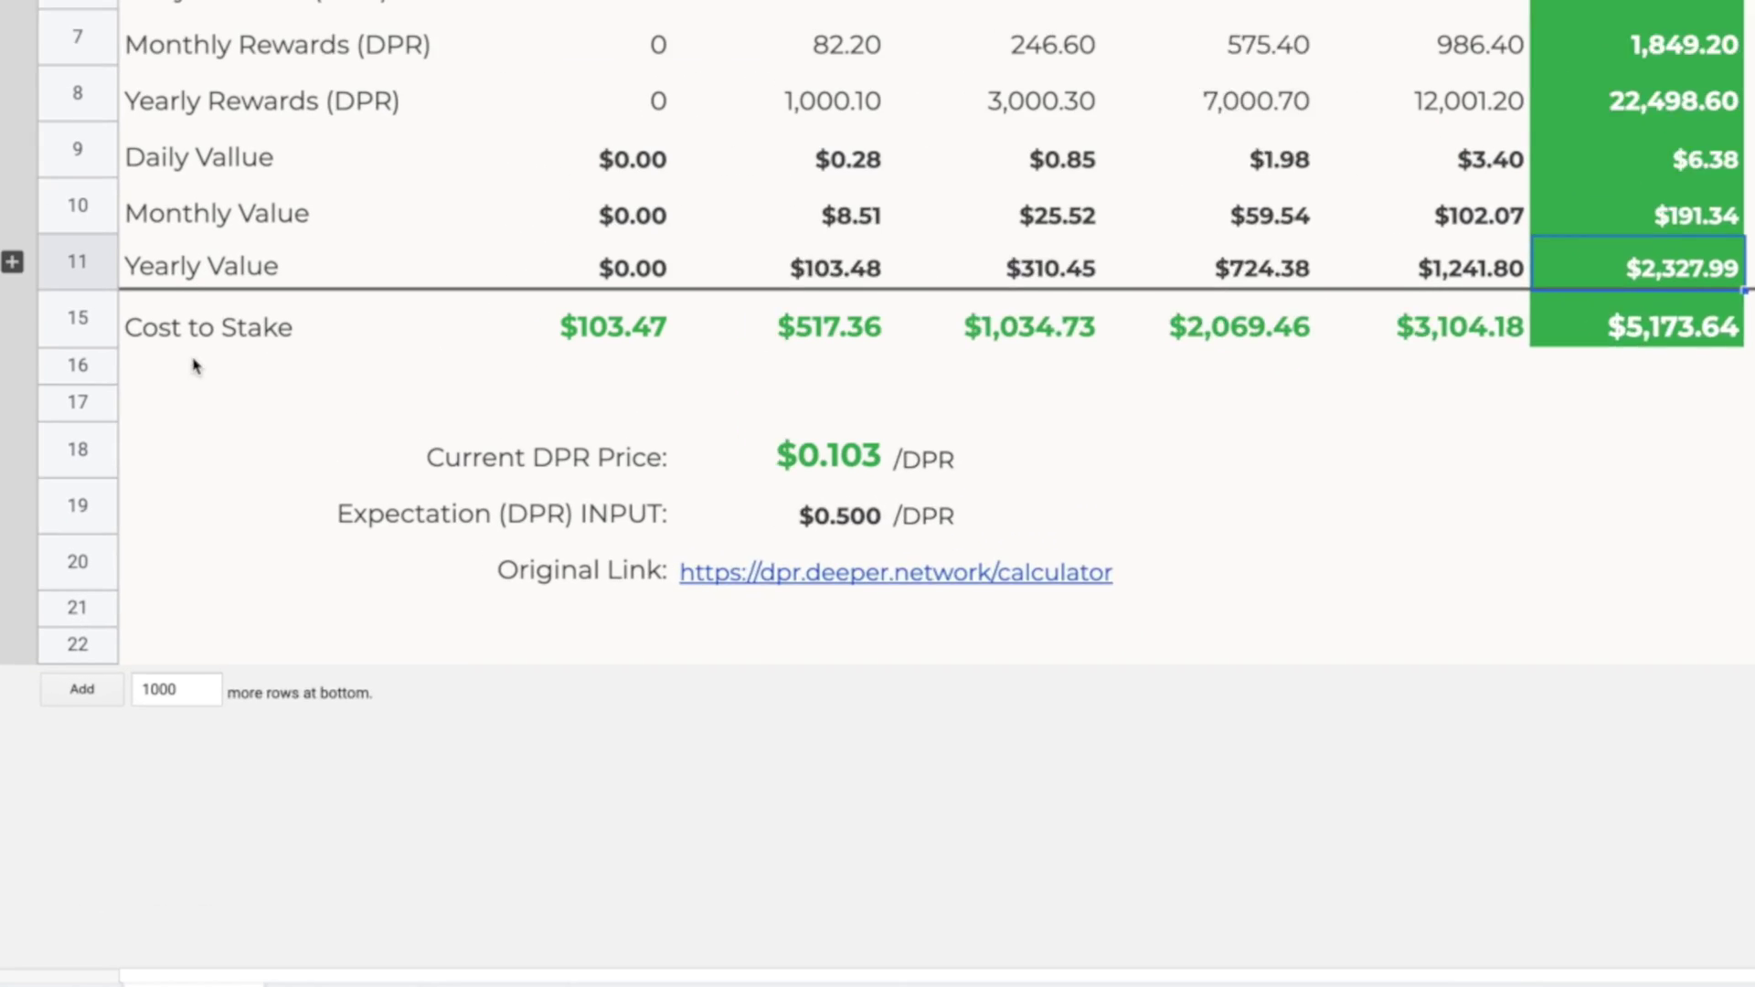
# Expand expectation rows 12–14 and inspect the $0.500 expected price and Level 5 yearly expectation.
pyautogui.click(11, 229)
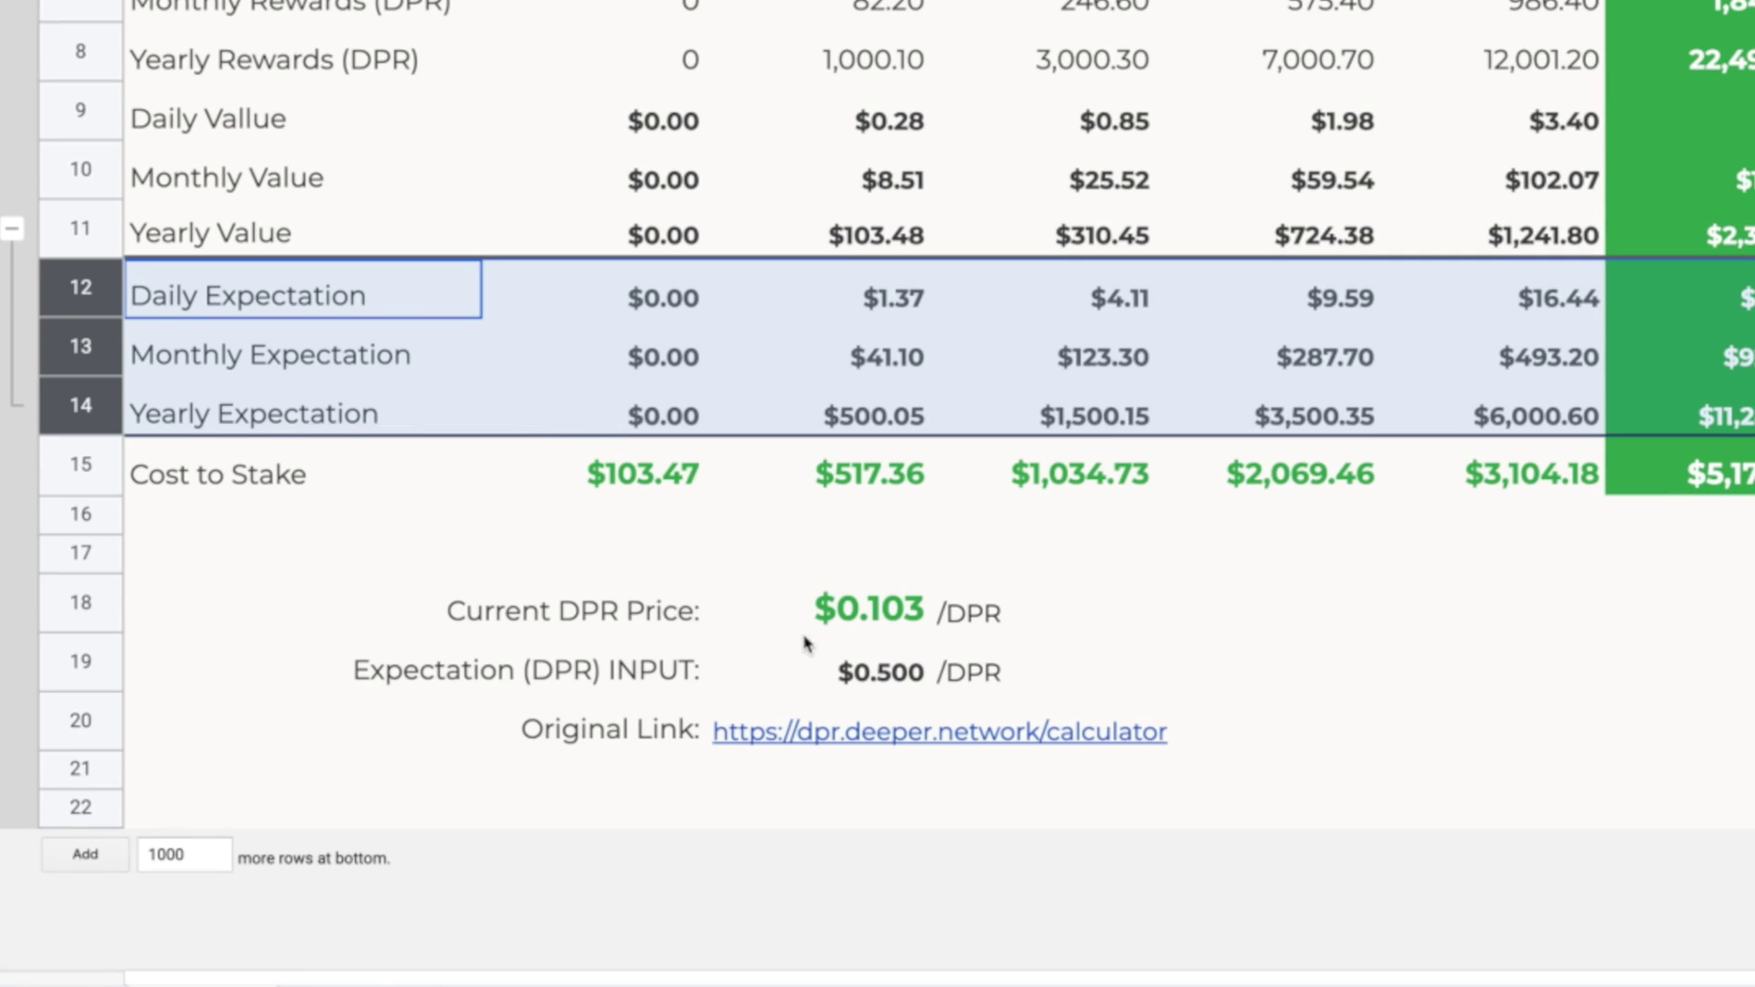
pyautogui.click(867, 677)
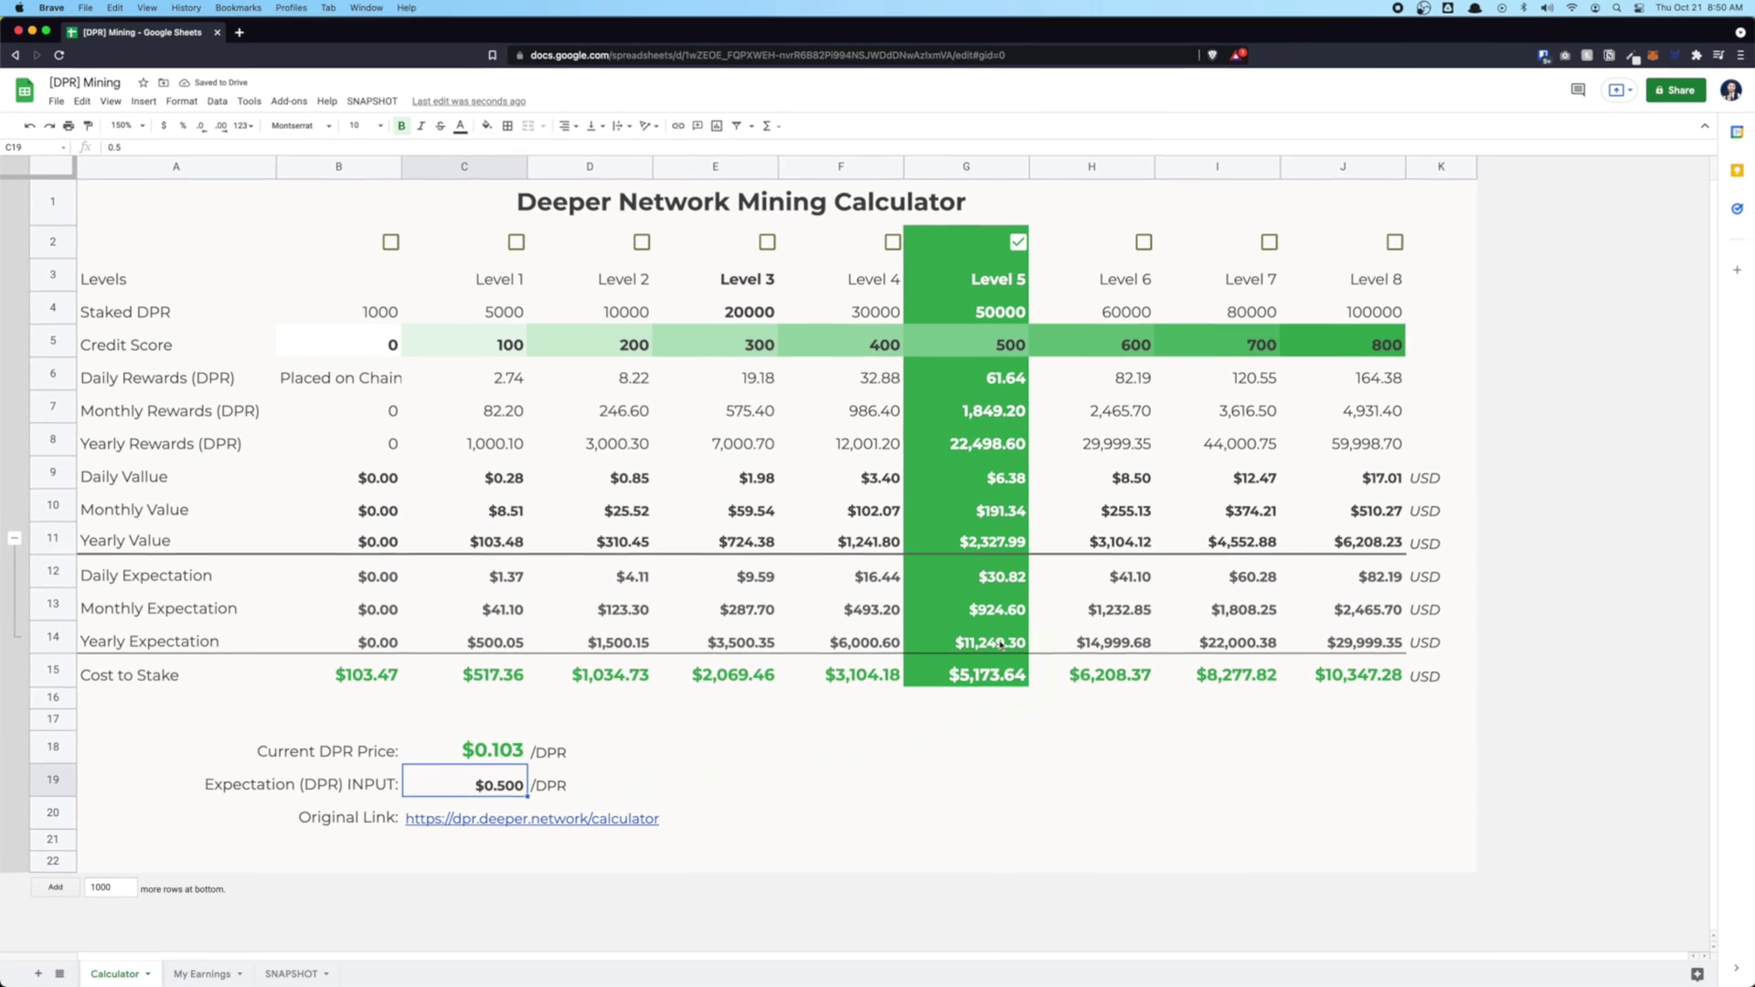
pyautogui.click(1735, 431)
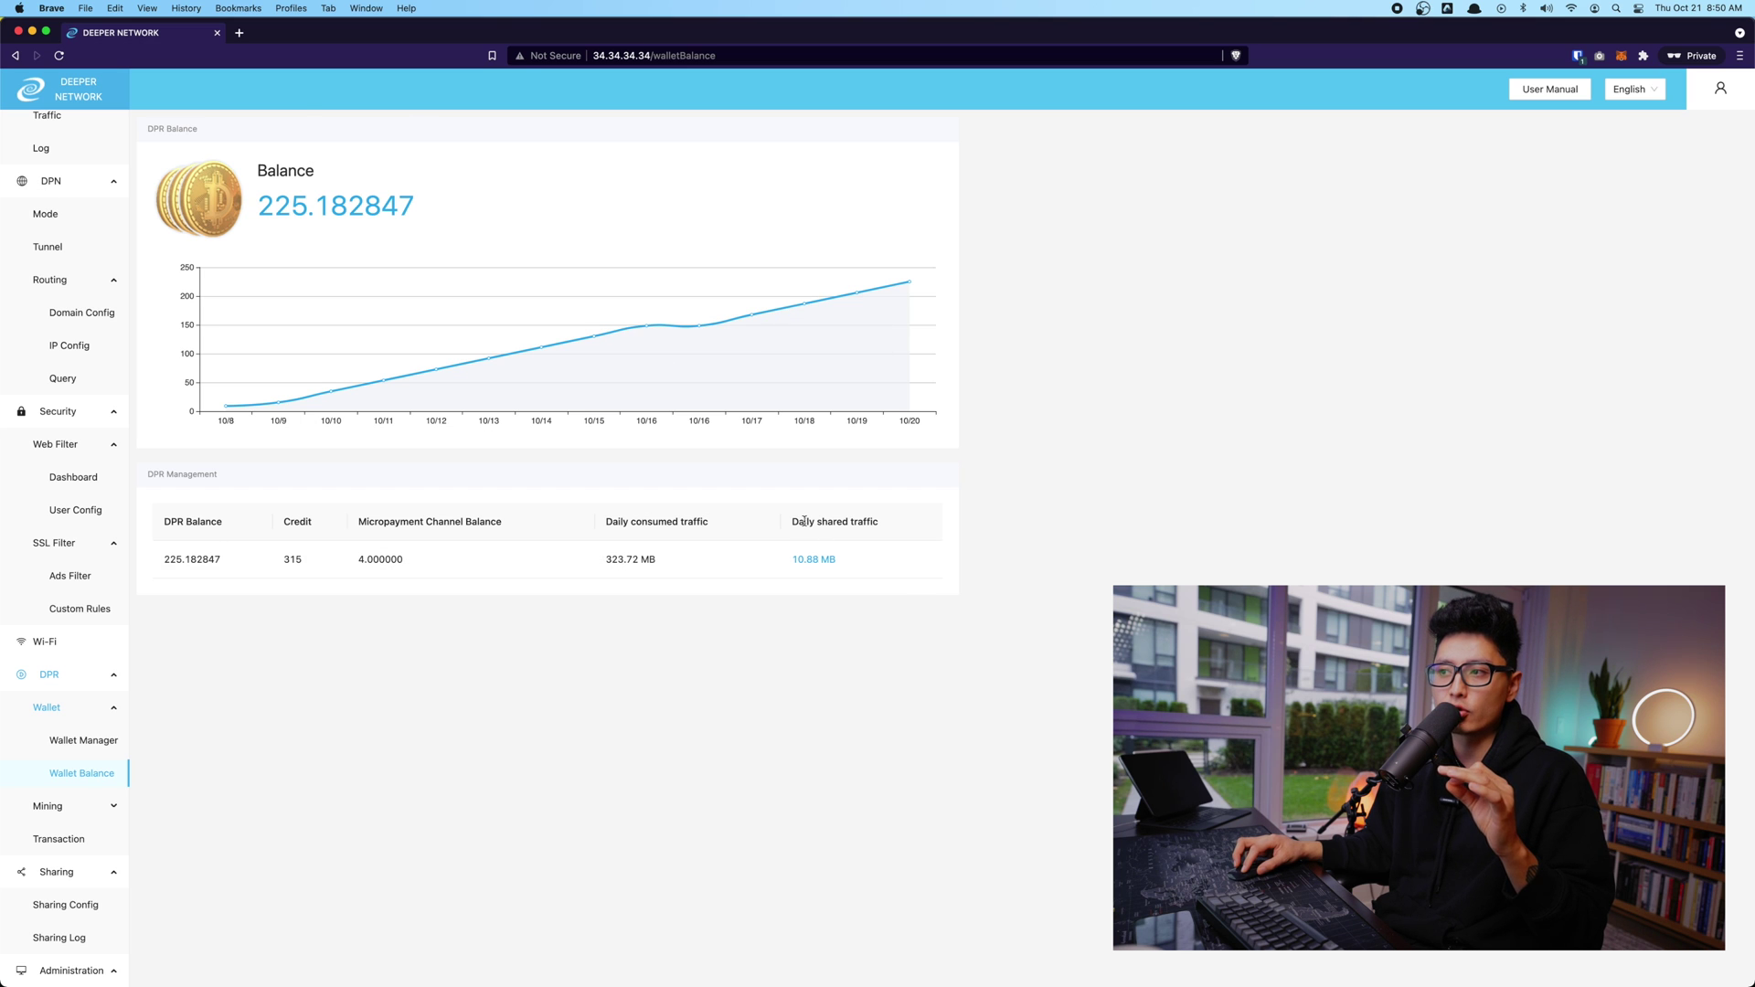
# Highlight the Daily shared traffic figure on Wallet Balance, then go to Sharing Config.
pyautogui.moveTo(792, 520); pyautogui.dragTo(907, 522)
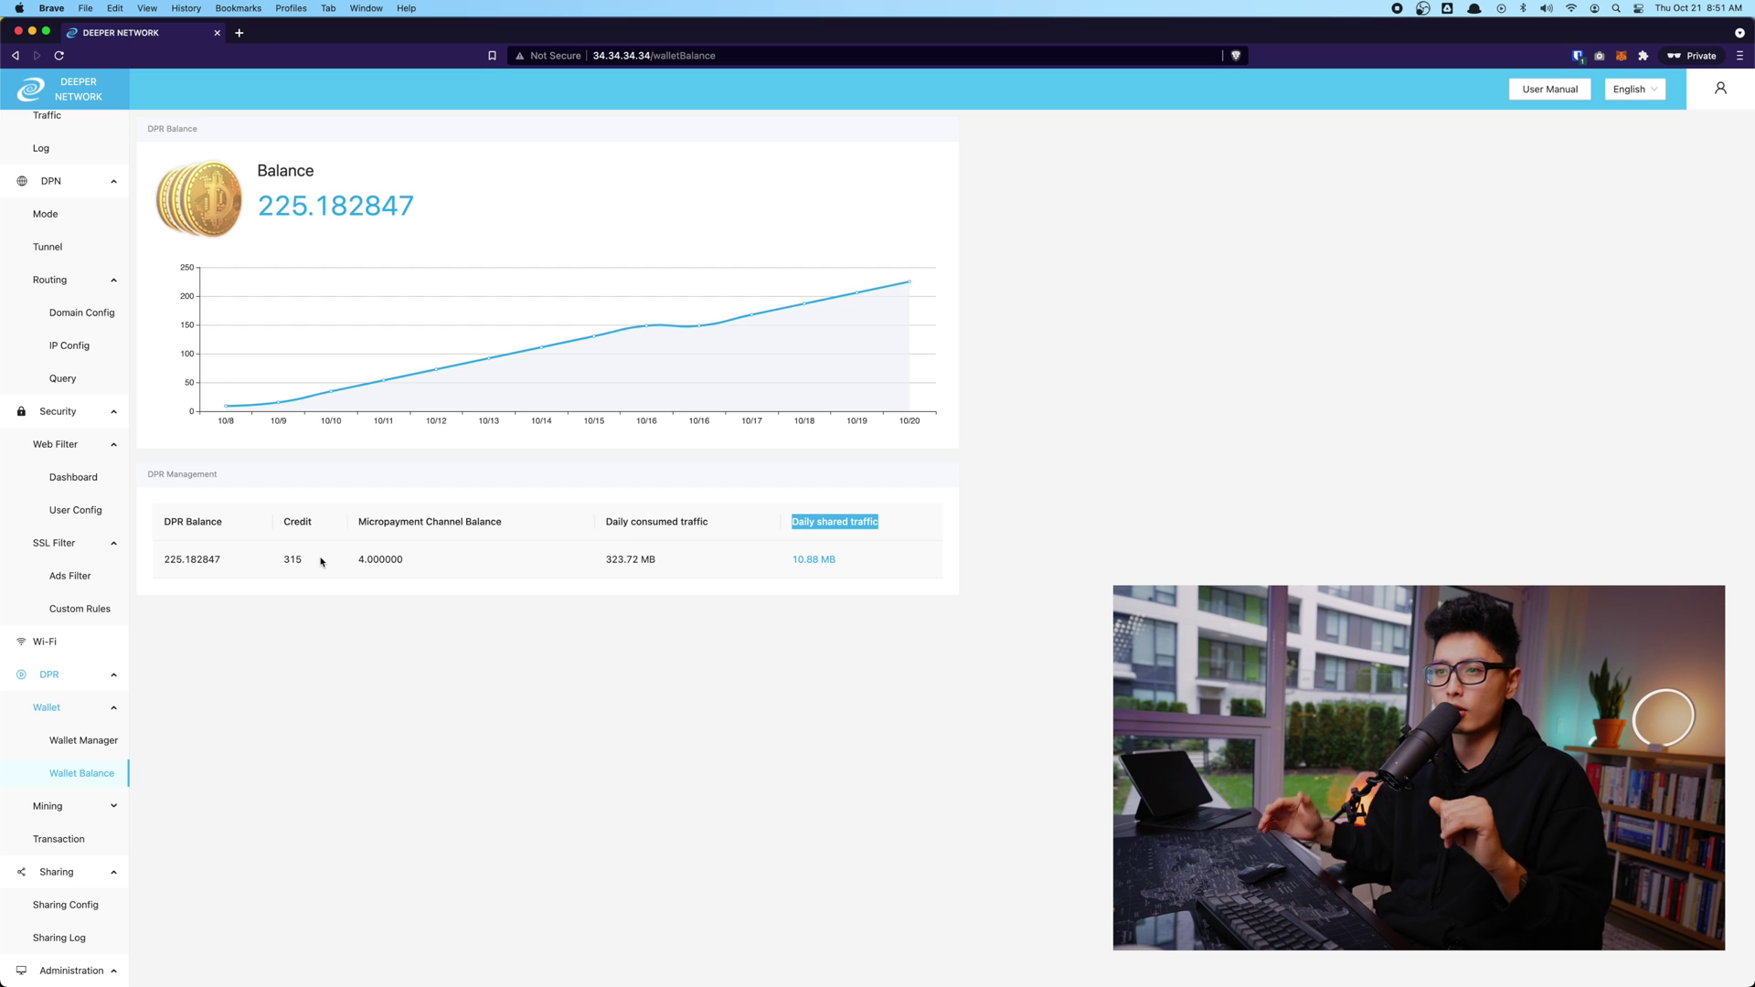
pyautogui.click(88, 875)
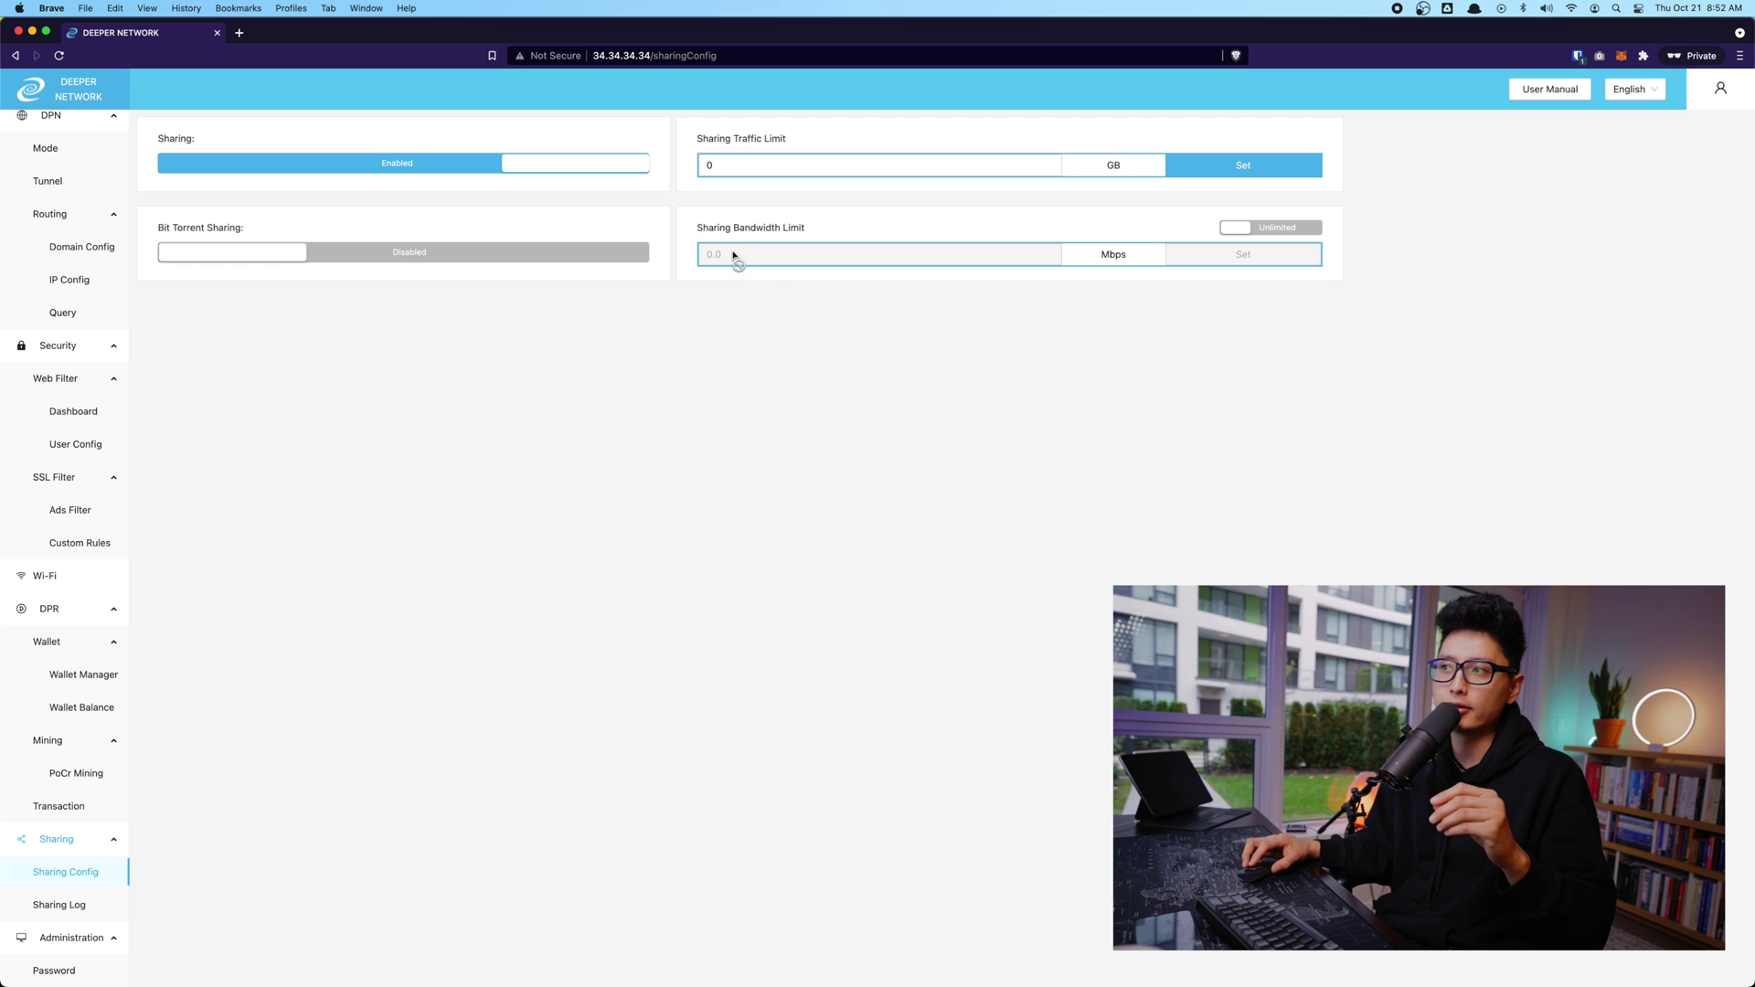
# Scroll the sidebar down and go to Administration > Password.
pyautogui.scroll(-1, 75, 935)
pyautogui.click(75, 935)
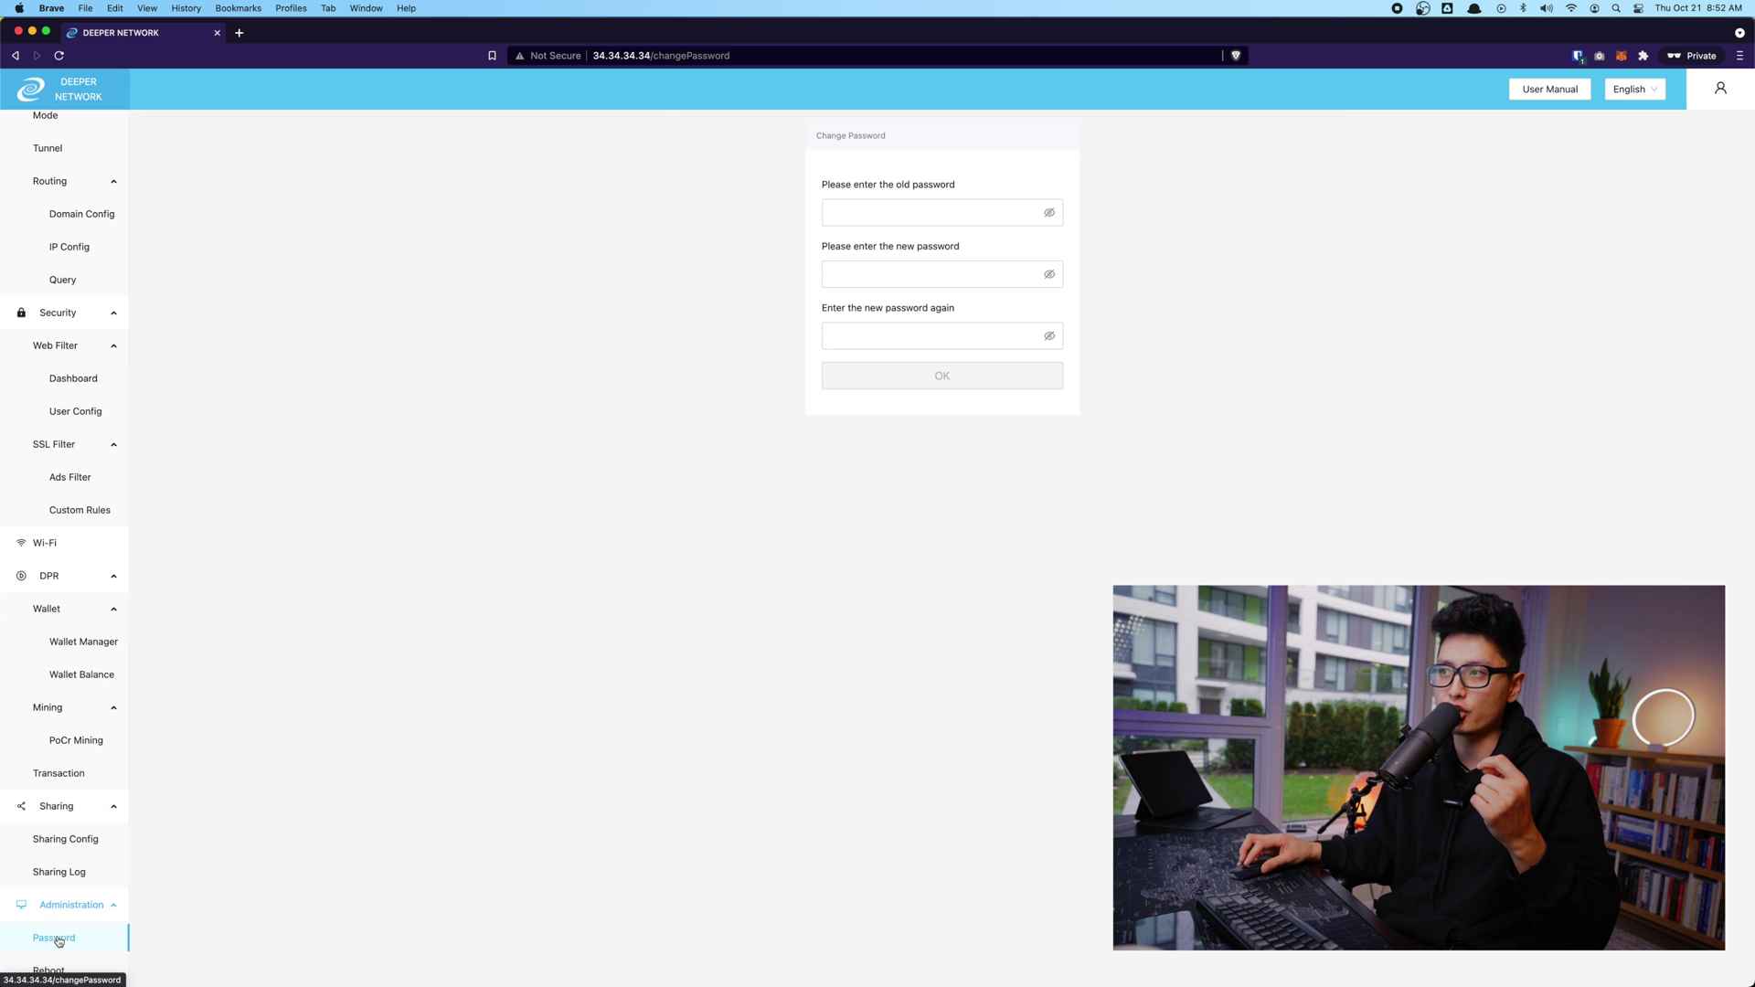
# Focus the old password field, then choose Reboot under Administration.
pyautogui.click(903, 209)
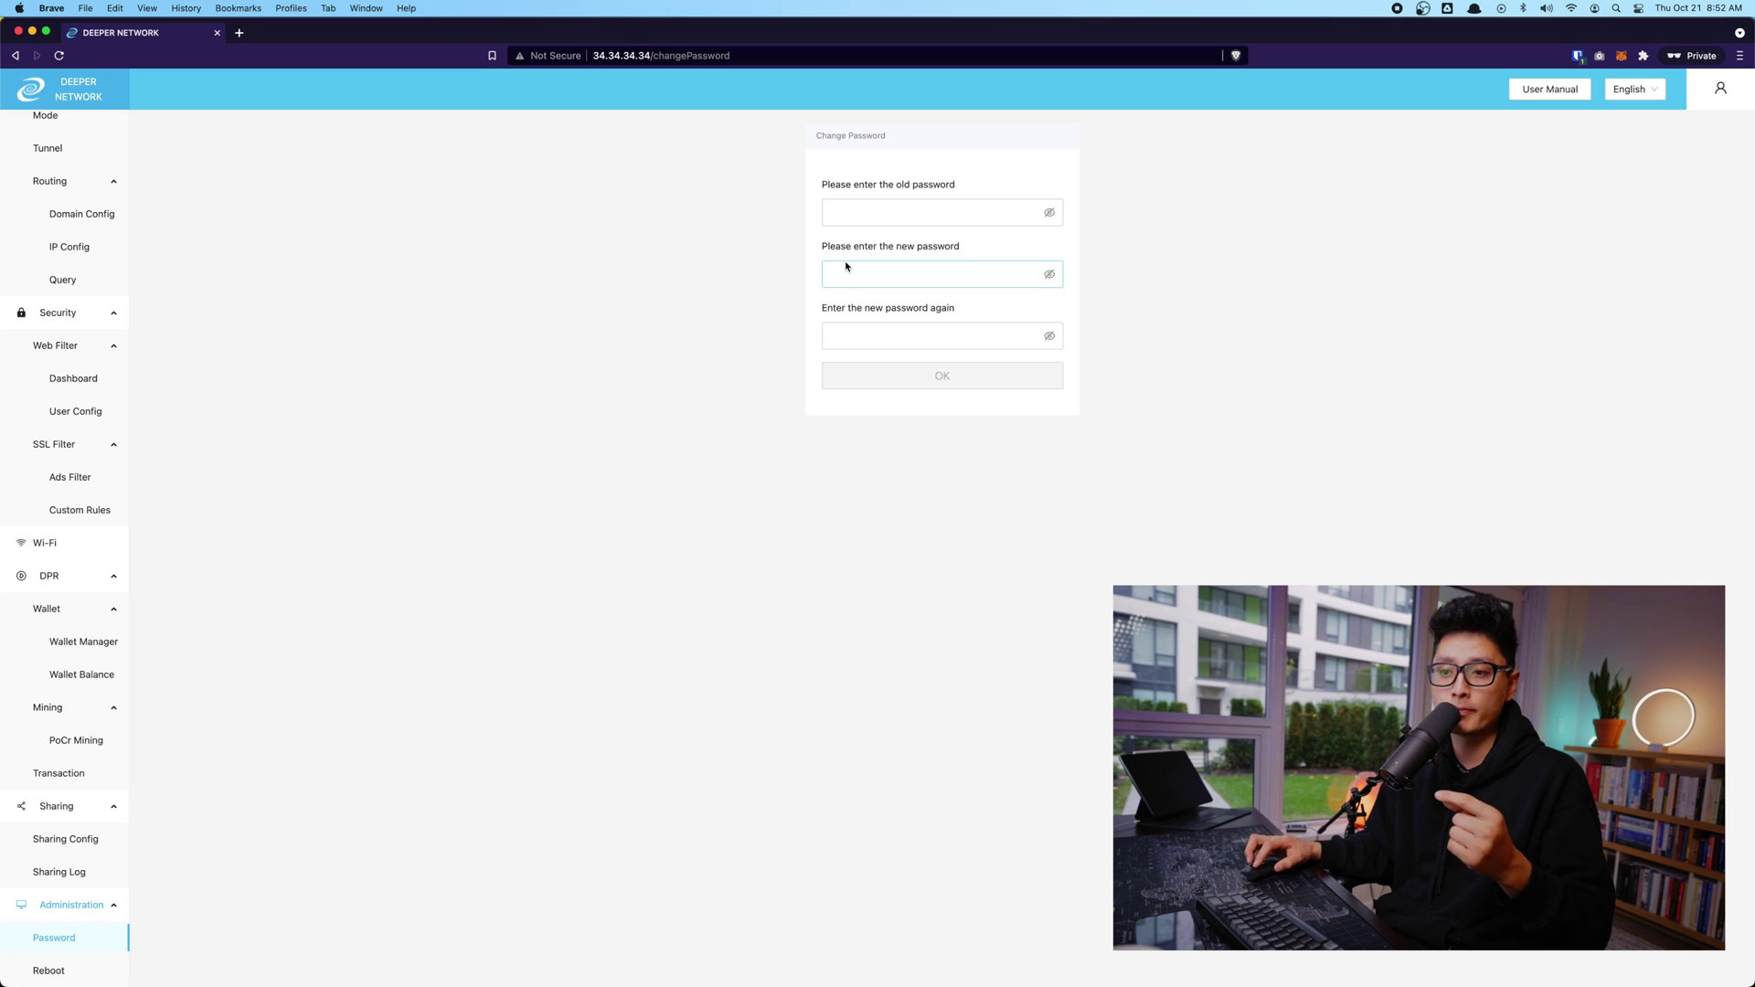
pyautogui.click(48, 971)
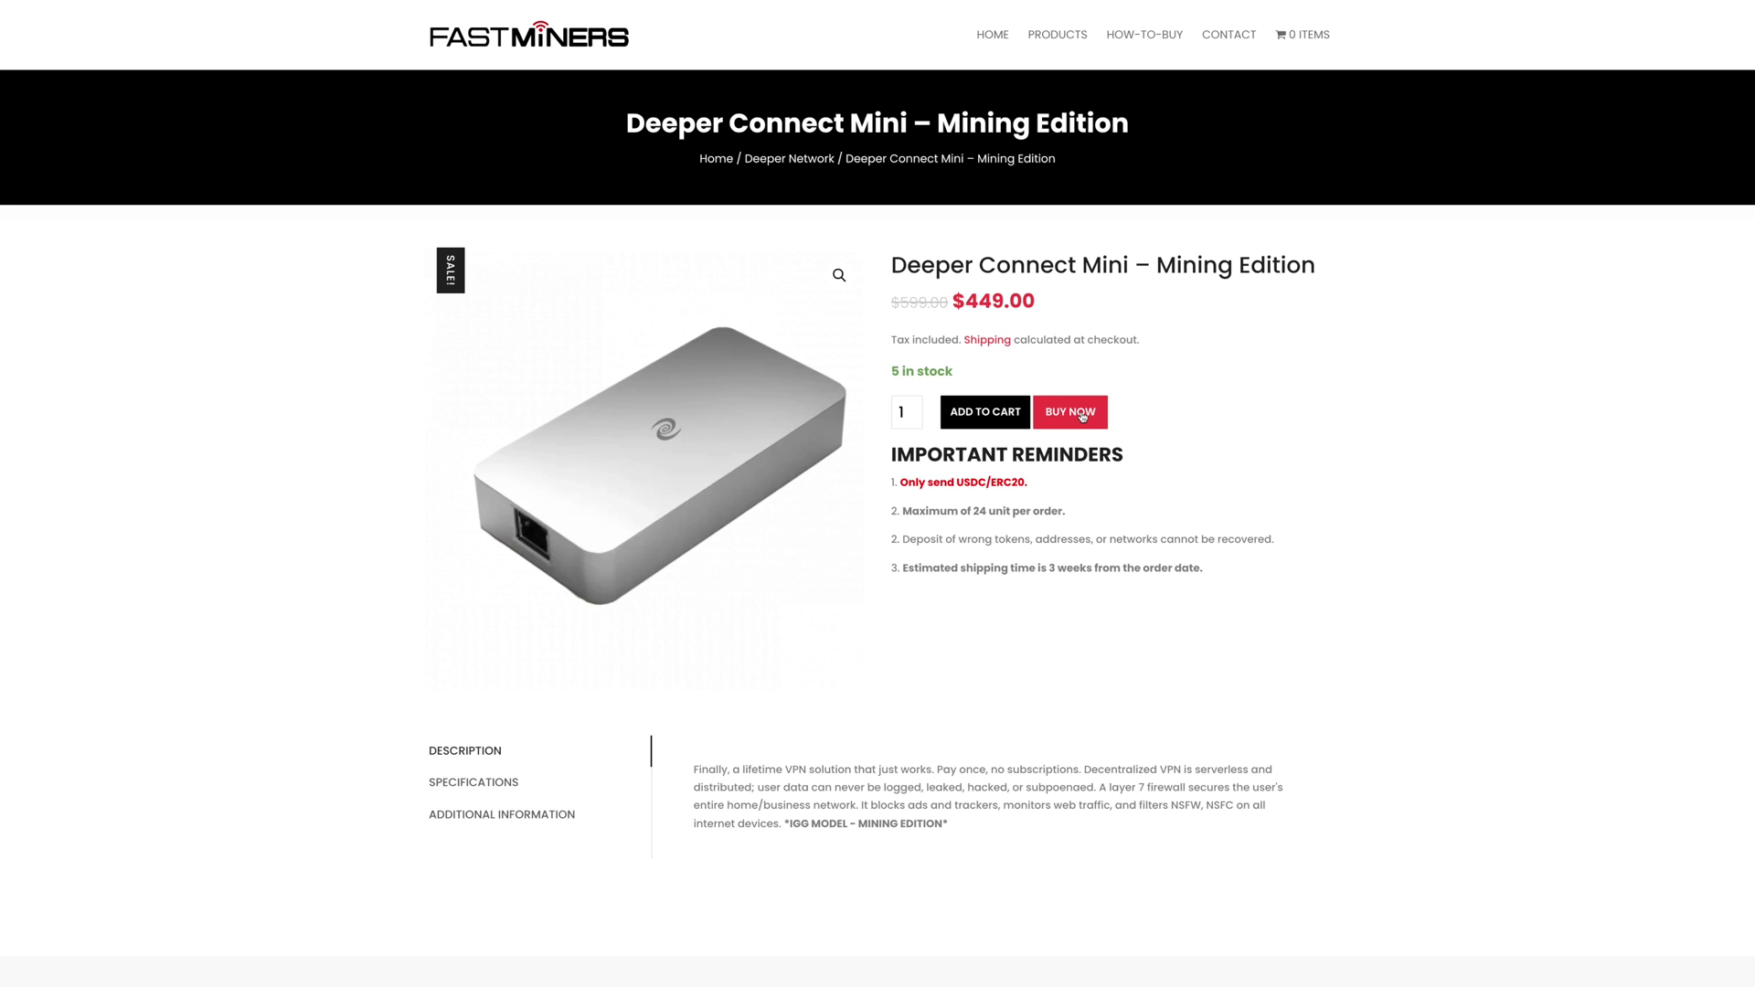
# Add one Deeper Connect Mini – Mining Edition ($449.00) to the FastMiners cart.
pyautogui.click(1083, 415)
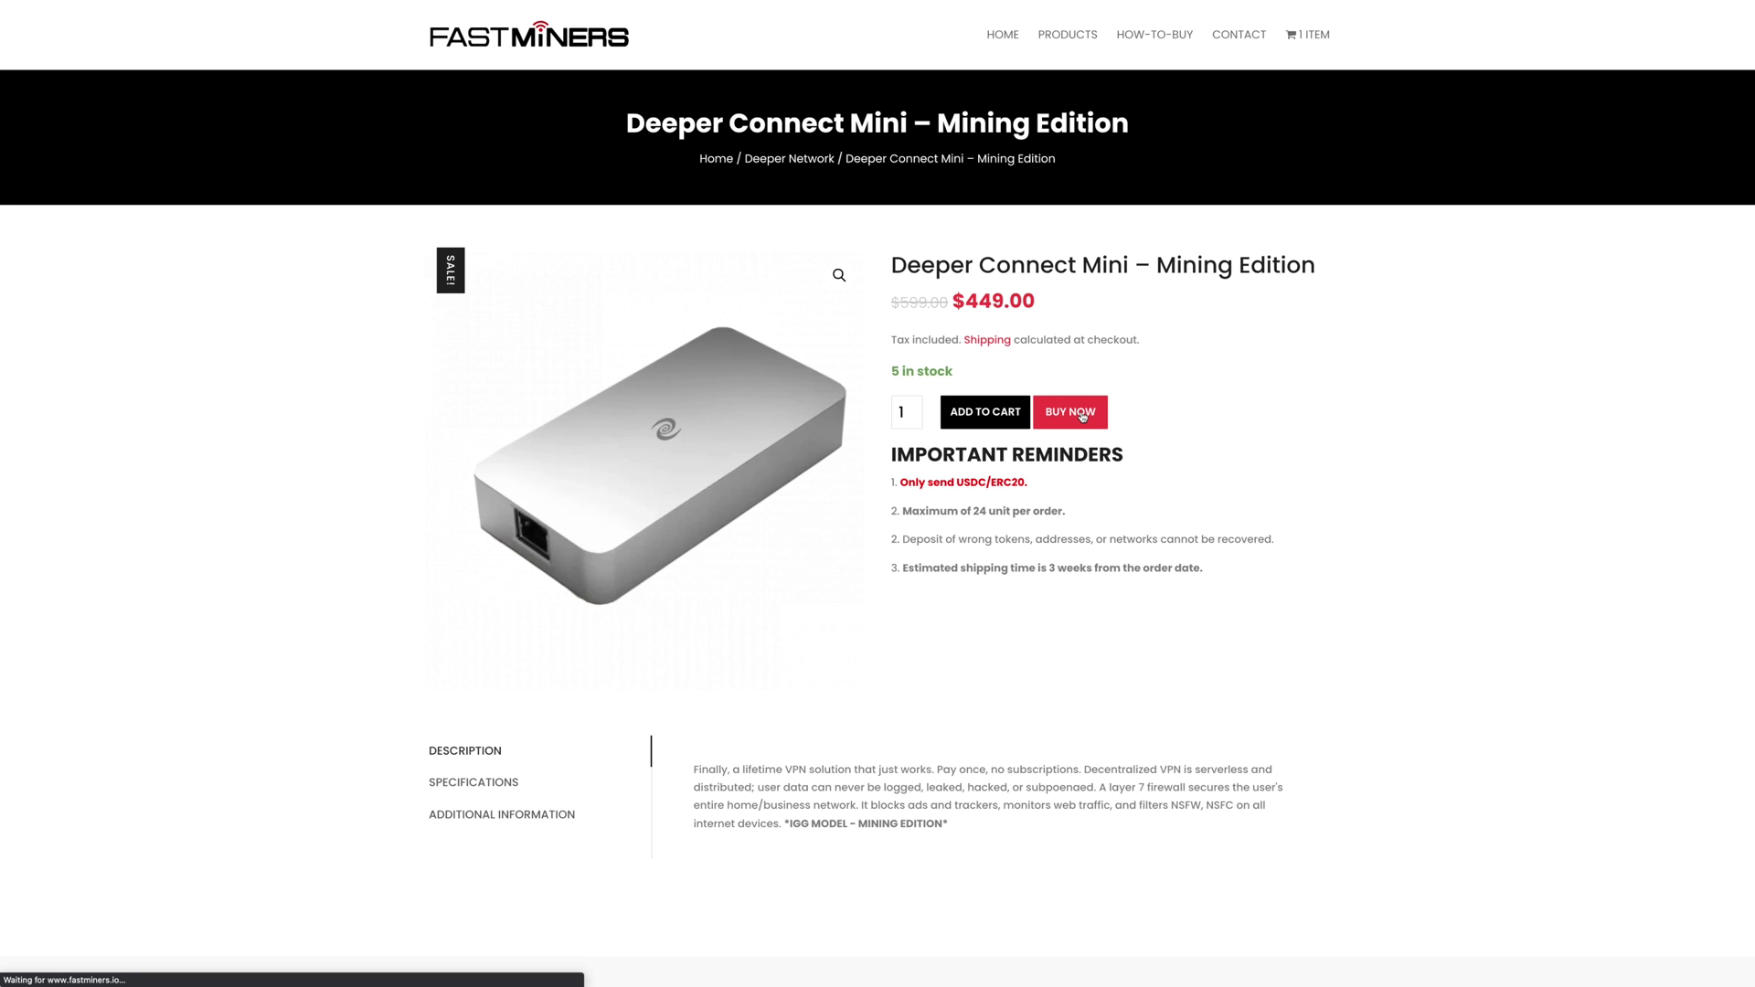